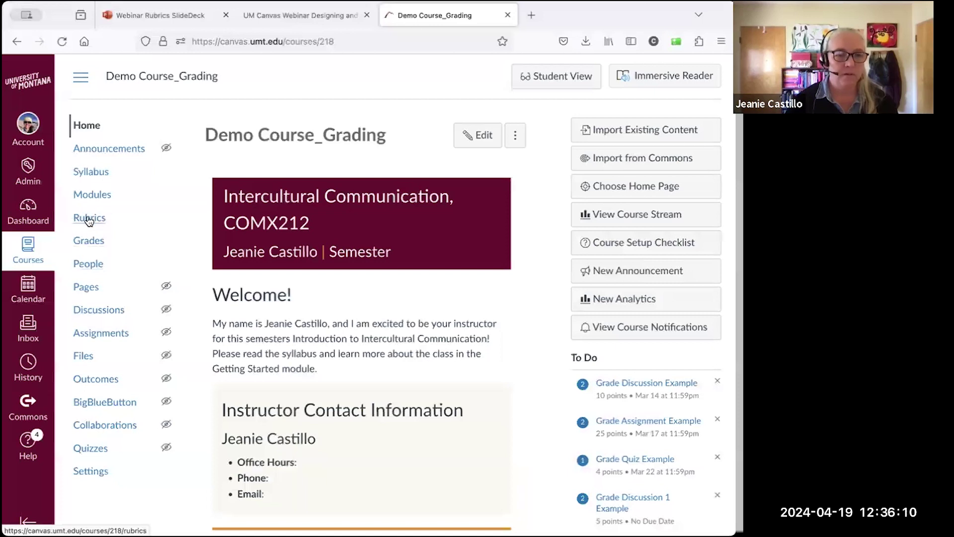
- Open the course's Rubrics page, and switch to the Designing and Using Rubrics tip sheet to review how rubrics are added
{"action": "left_click", "coordinate": [89, 220]}
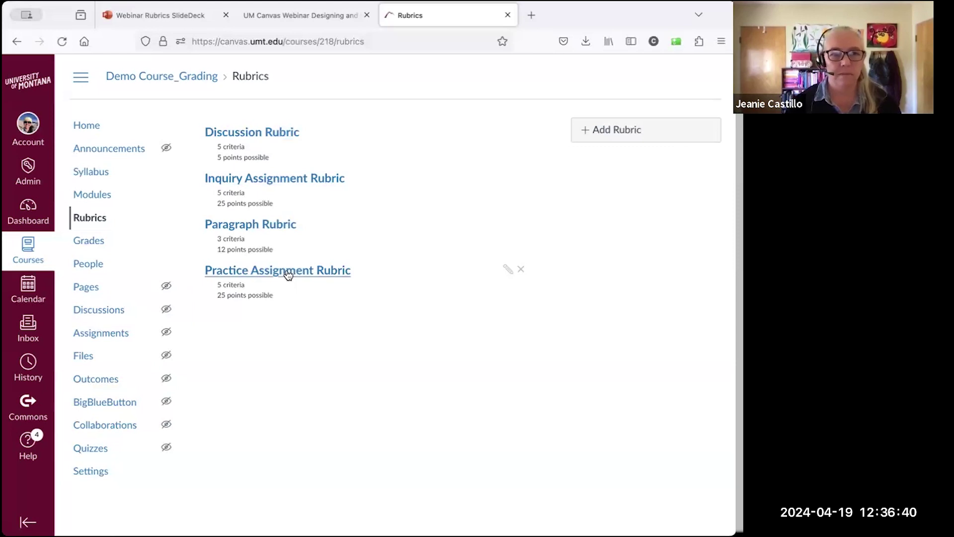
{"action": "left_click", "coordinate": [283, 18]}
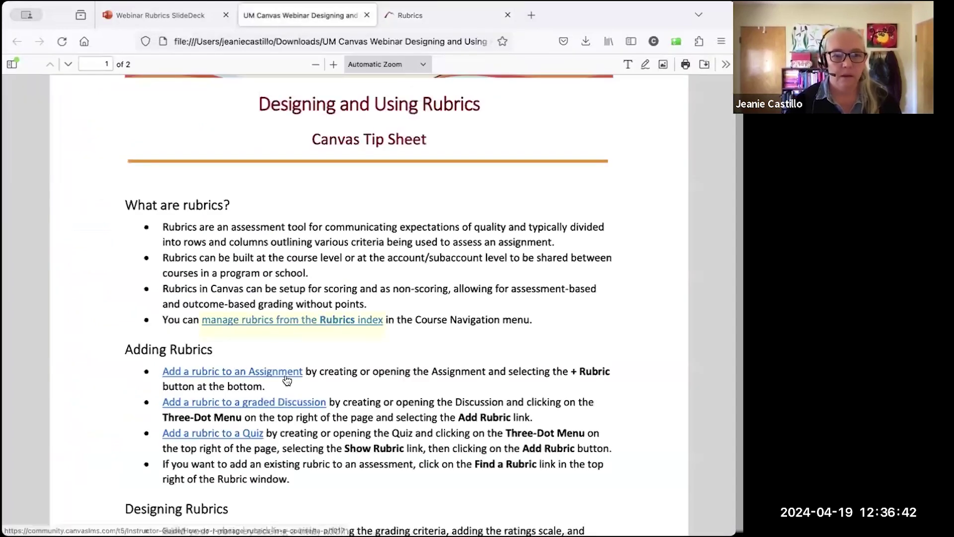
{"action": "scroll", "coordinate": [281, 380], "scroll_direction": "down", "scroll_amount": 2}
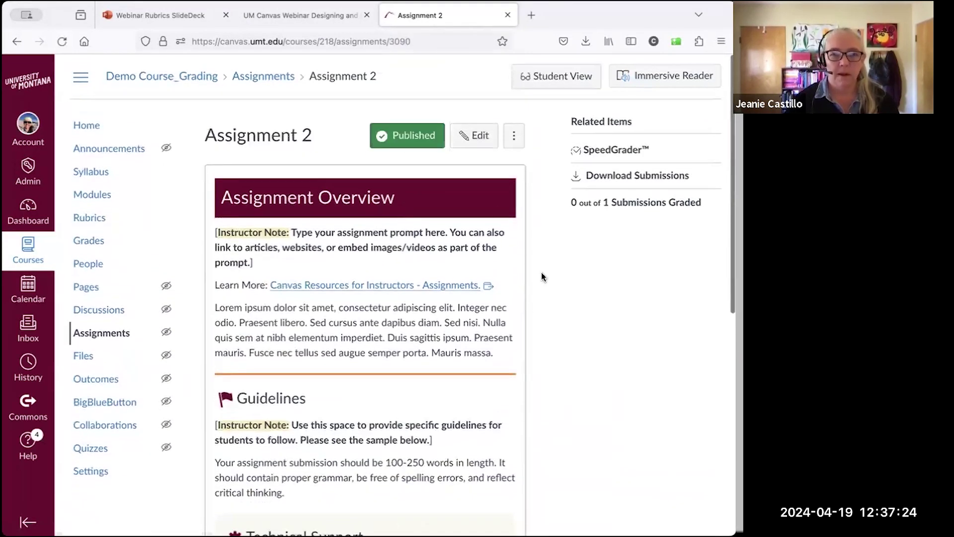
- Open a new rubric form on Assignment 2 and examine its criteria, ratings and option settings
{"action": "scroll", "coordinate": [540, 283], "scroll_direction": "down", "scroll_amount": 4}
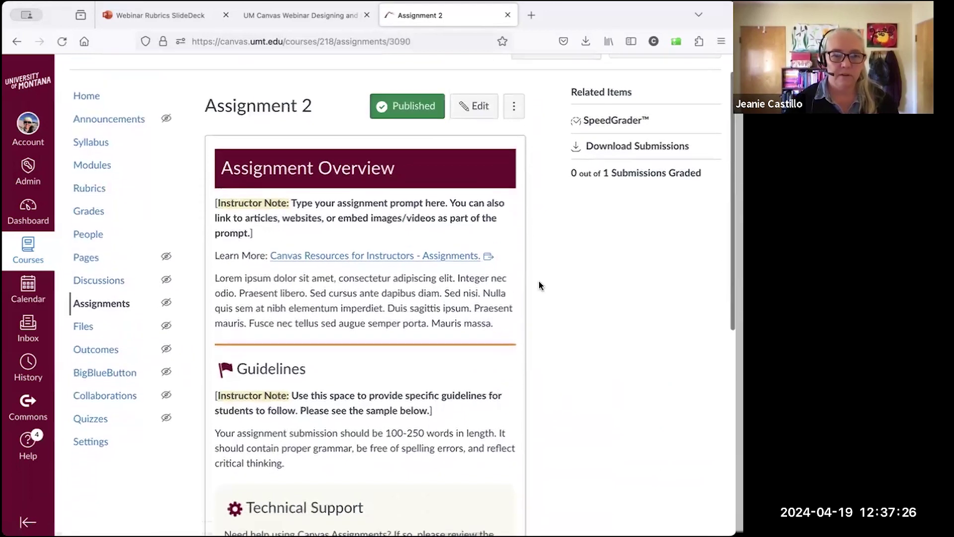
{"action": "scroll", "coordinate": [539, 281], "scroll_direction": "down", "scroll_amount": 4}
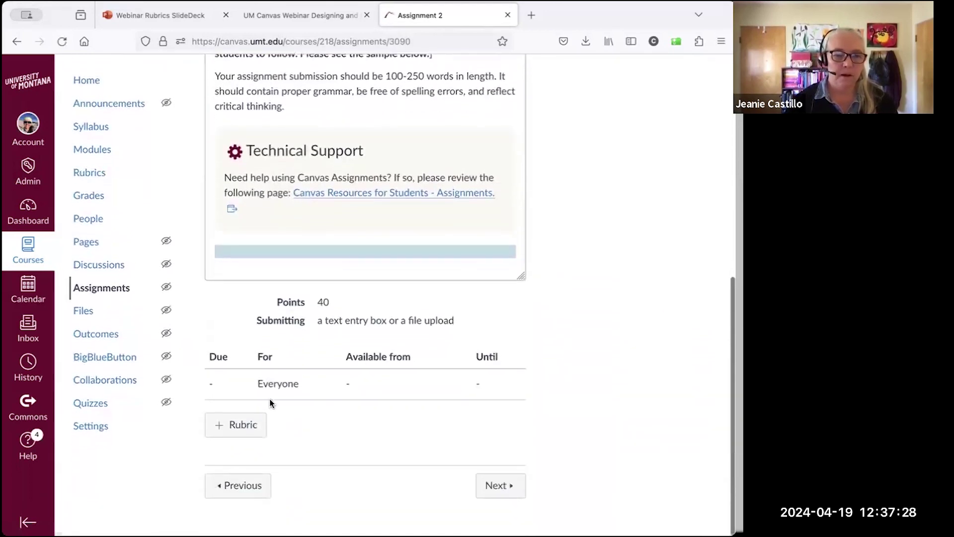
{"action": "left_click", "coordinate": [243, 424]}
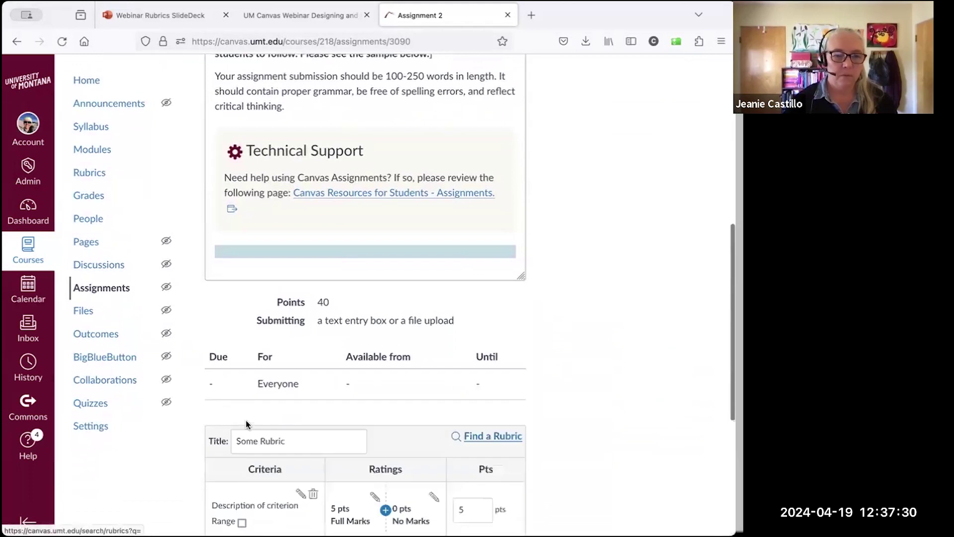
{"action": "scroll", "coordinate": [592, 327], "scroll_direction": "down", "scroll_amount": 5}
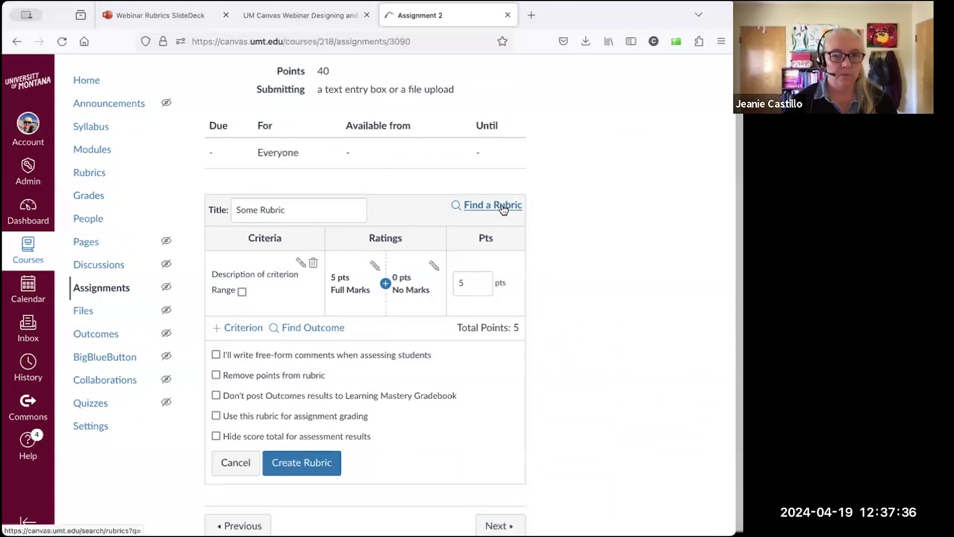
{"action": "scroll", "coordinate": [598, 356], "scroll_direction": "down", "scroll_amount": 1}
- Open Discussion Example from the course's Discussions list
{"action": "scroll", "coordinate": [598, 359], "scroll_direction": "up", "scroll_amount": 3}
{"action": "scroll", "coordinate": [598, 360], "scroll_direction": "up", "scroll_amount": 4}
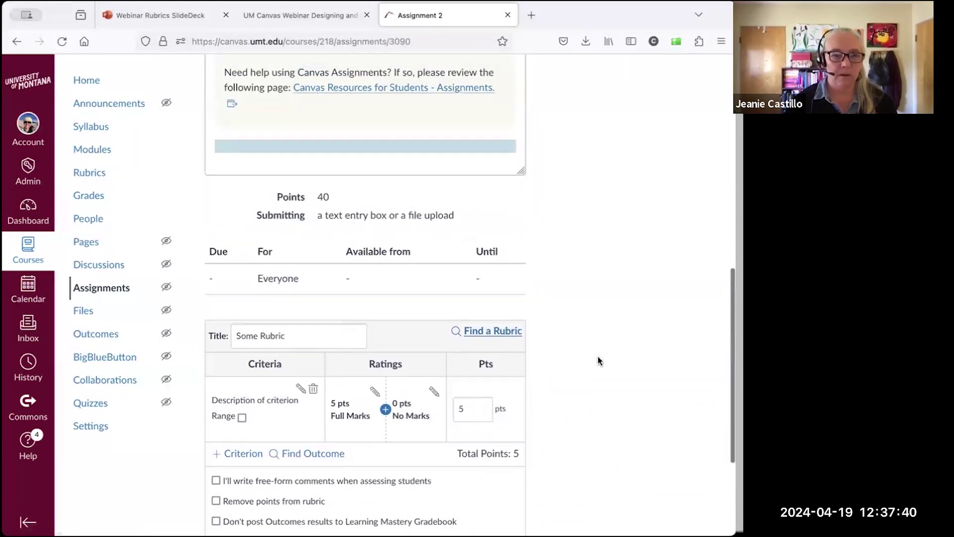
{"action": "scroll", "coordinate": [597, 360], "scroll_direction": "up", "scroll_amount": 5}
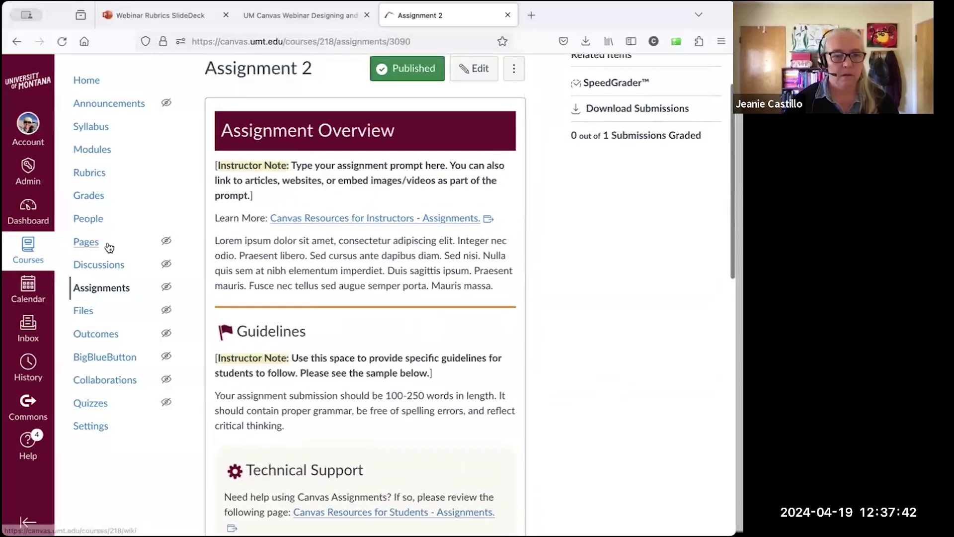
{"action": "left_click", "coordinate": [98, 268]}
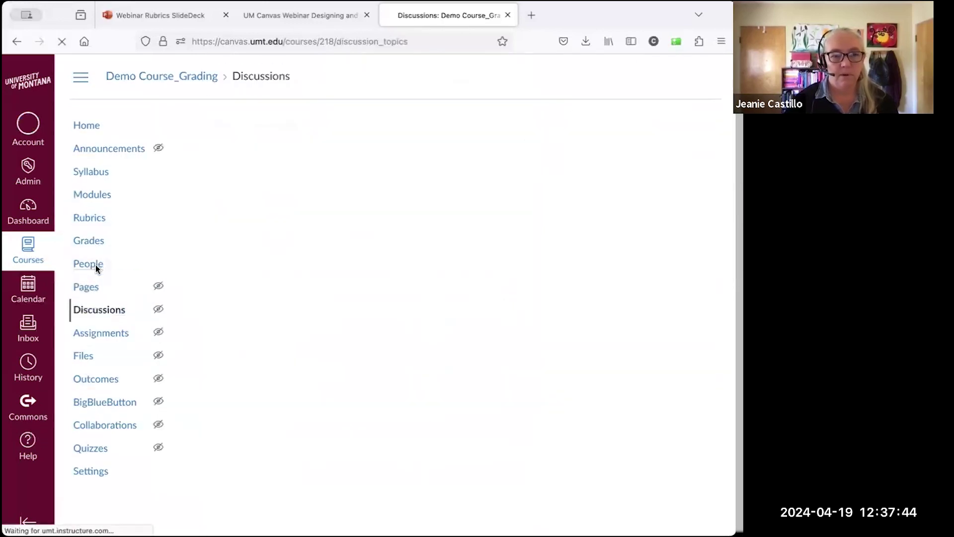
{"action": "scroll", "coordinate": [360, 409], "scroll_direction": "down", "scroll_amount": 1}
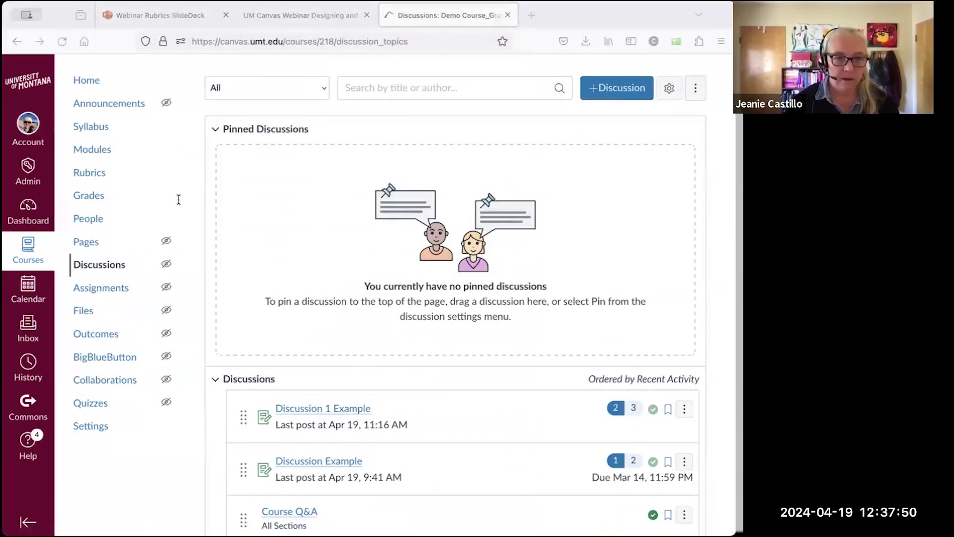
{"action": "left_click", "coordinate": [614, 20]}
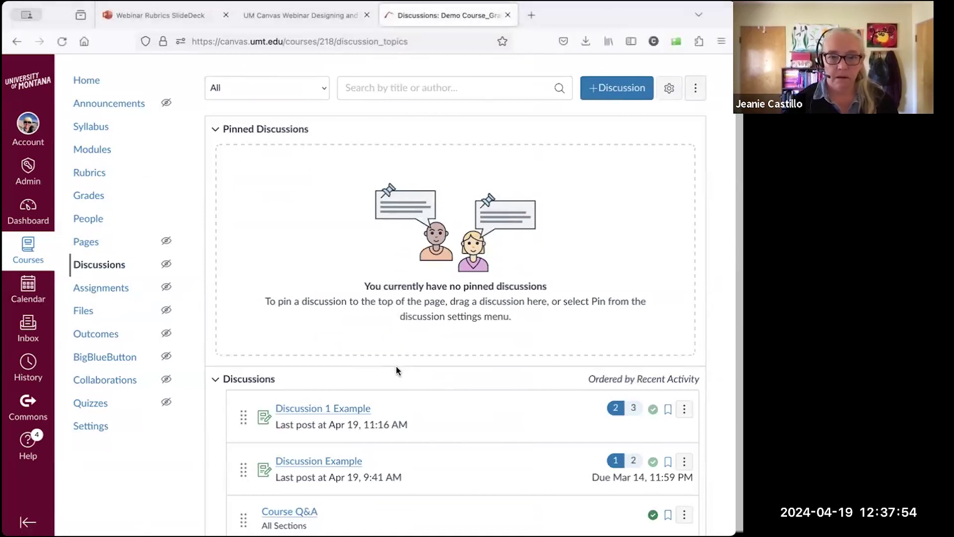
{"action": "scroll", "coordinate": [397, 367], "scroll_direction": "down", "scroll_amount": 3}
{"action": "left_click", "coordinate": [316, 385]}
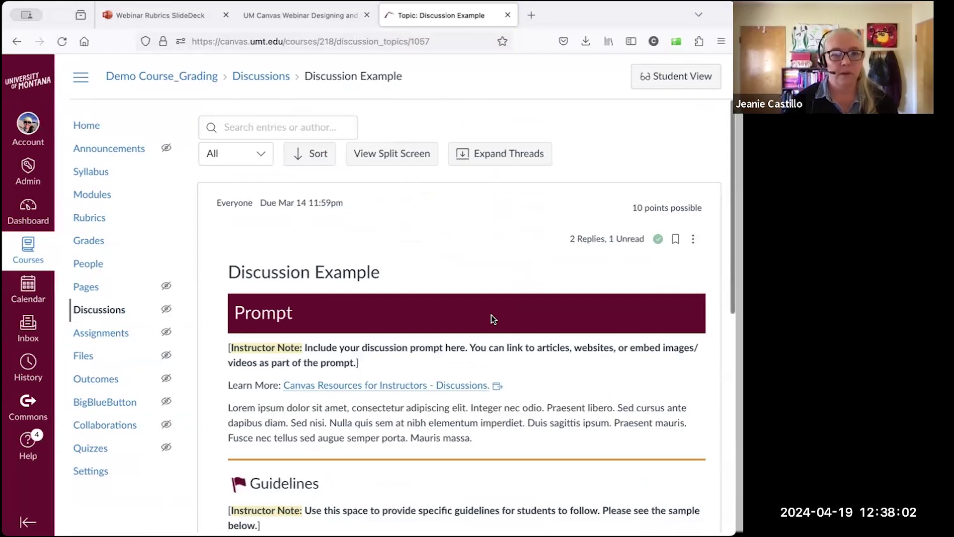
- Start adding a rubric to Discussion Example, bringing up the blank rubric form
{"action": "scroll", "coordinate": [491, 318], "scroll_direction": "down", "scroll_amount": 8}
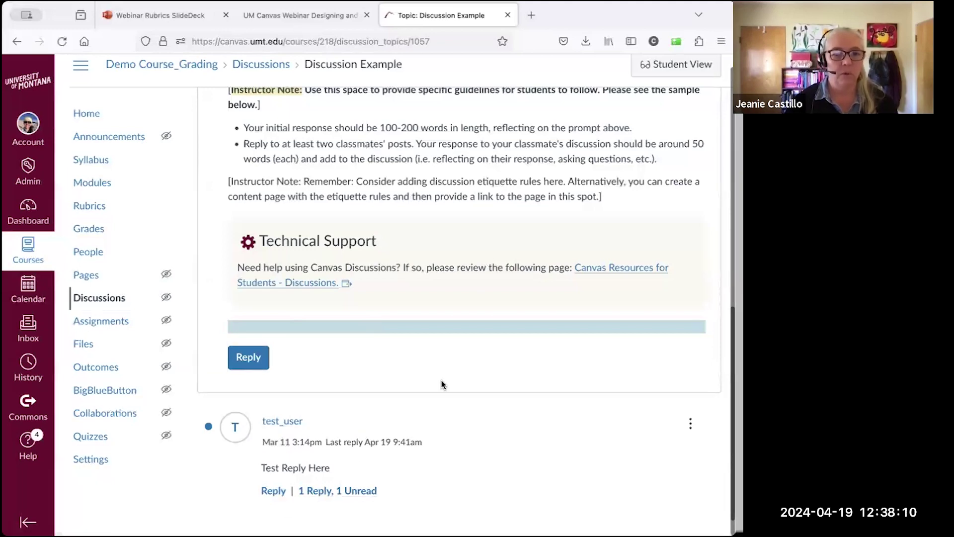
{"action": "scroll", "coordinate": [440, 384], "scroll_direction": "up", "scroll_amount": 8}
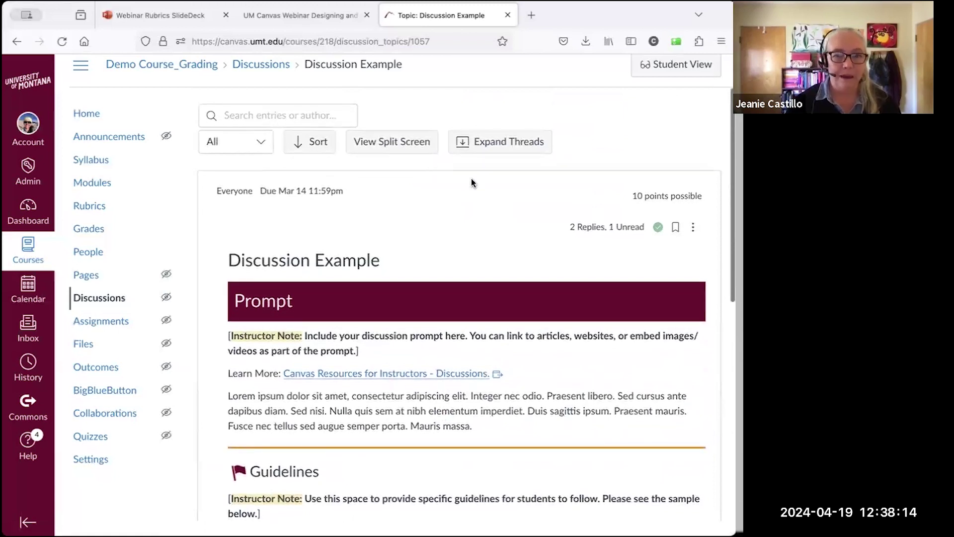
{"action": "left_click", "coordinate": [694, 228]}
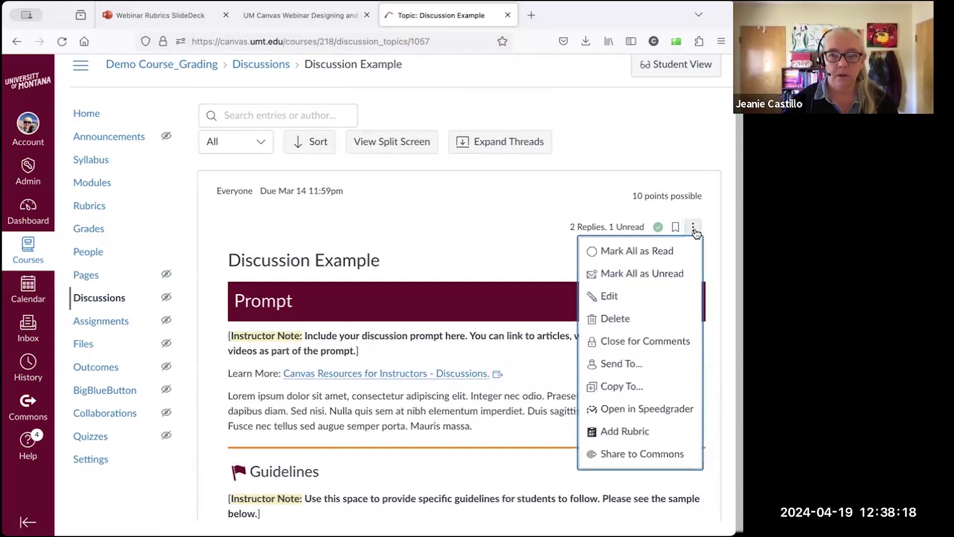
{"action": "left_click", "coordinate": [625, 432]}
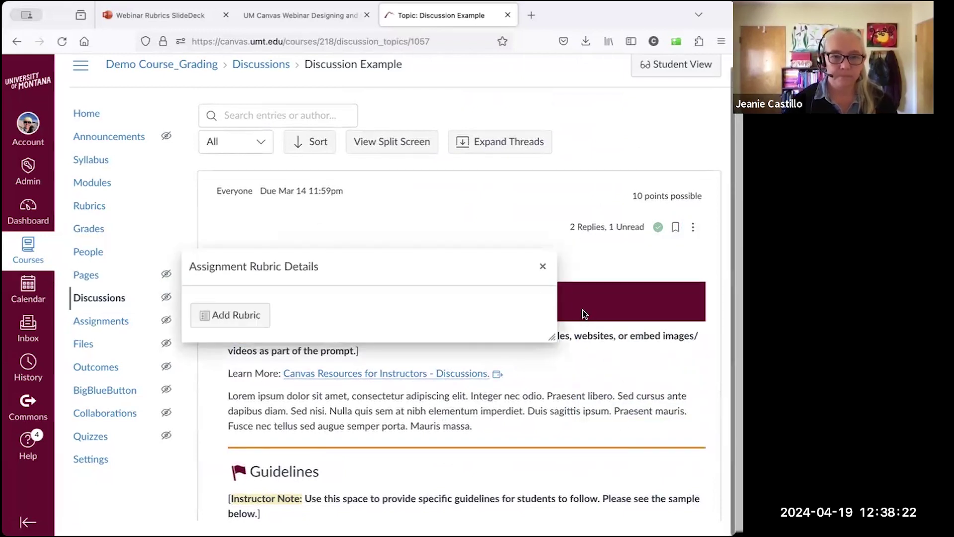
{"action": "left_click", "coordinate": [255, 321]}
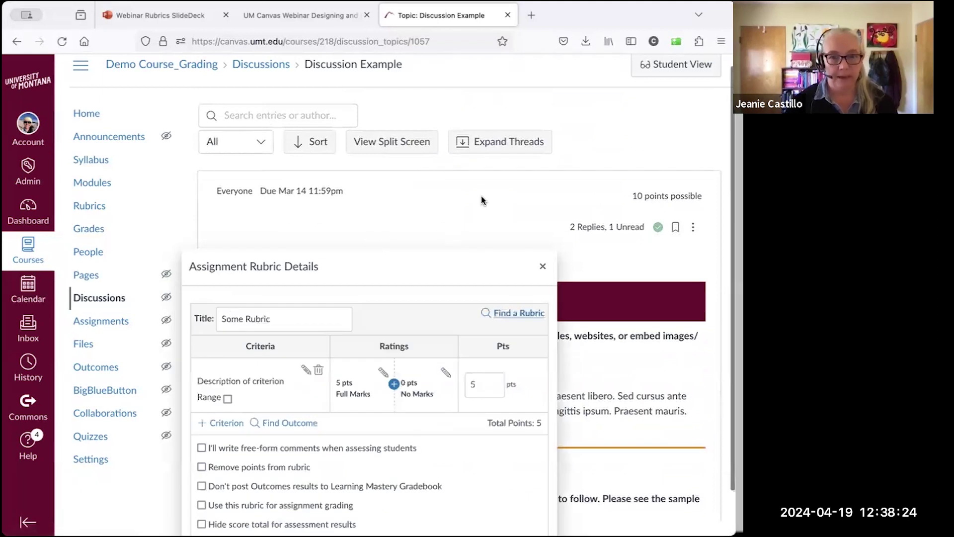
{"action": "scroll", "coordinate": [482, 195], "scroll_direction": "down", "scroll_amount": 2}
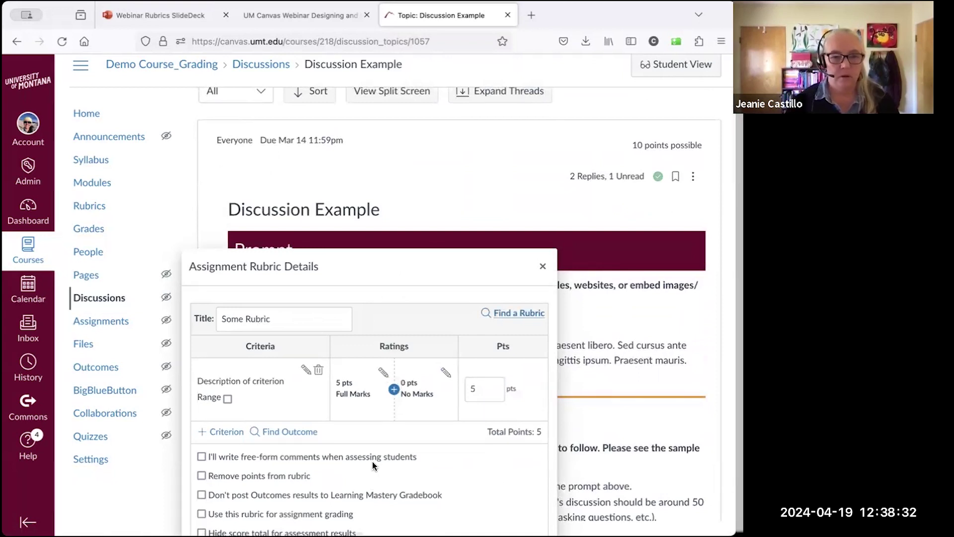
- Find the existing Discussion Rubric in Webinar Demo Course_Grading and attach it to Discussion Example
{"action": "left_click", "coordinate": [512, 318]}
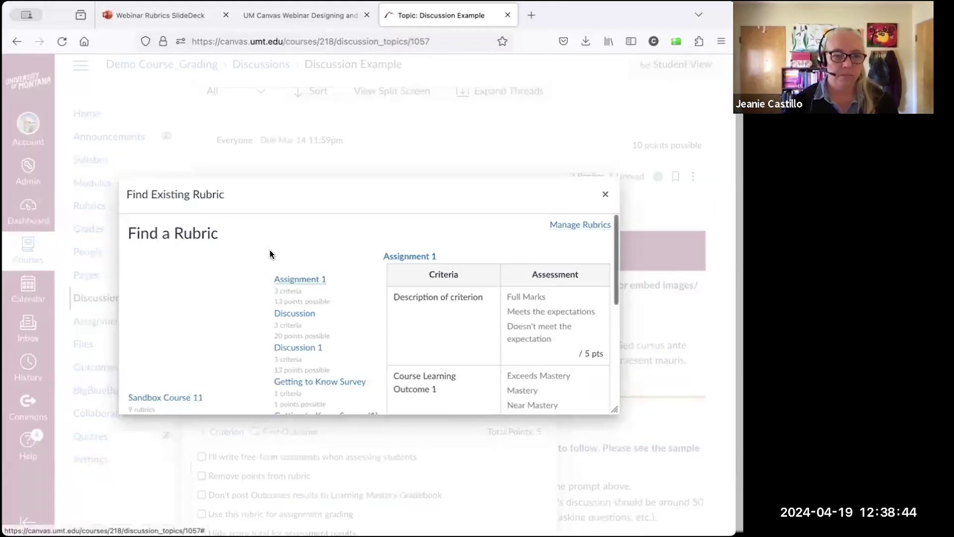
{"action": "scroll", "coordinate": [233, 305], "scroll_direction": "down", "scroll_amount": 3}
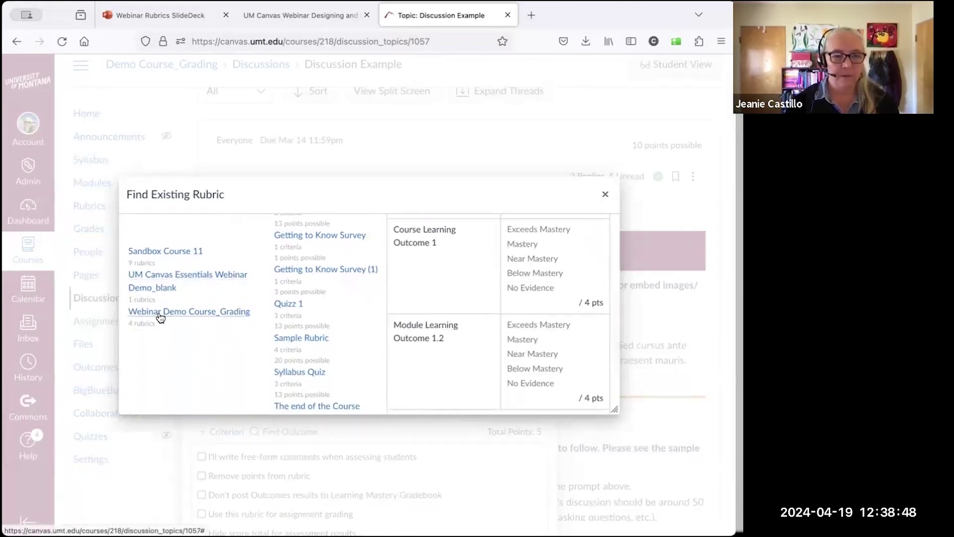
{"action": "left_click", "coordinate": [160, 316]}
{"action": "scroll", "coordinate": [202, 335], "scroll_direction": "down", "scroll_amount": 3}
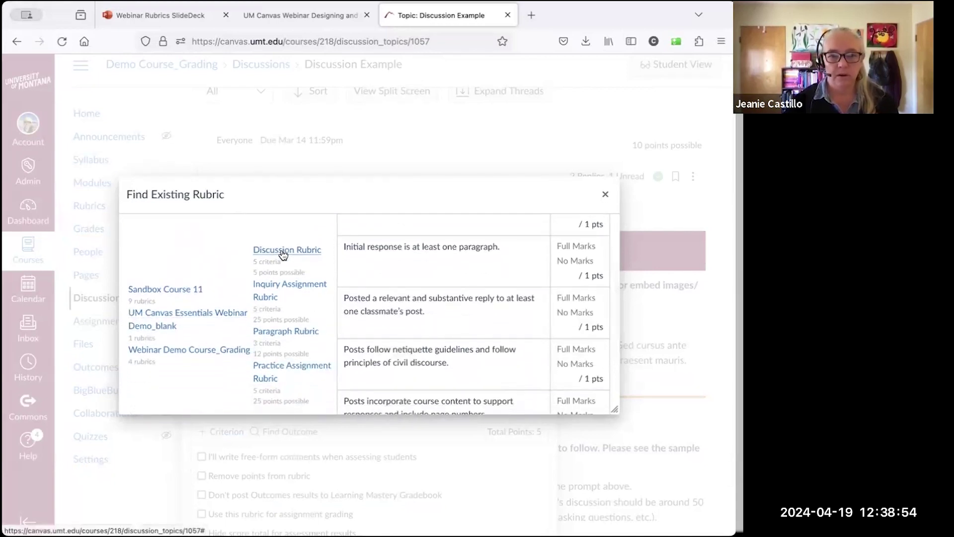
{"action": "scroll", "coordinate": [356, 285], "scroll_direction": "down", "scroll_amount": 3}
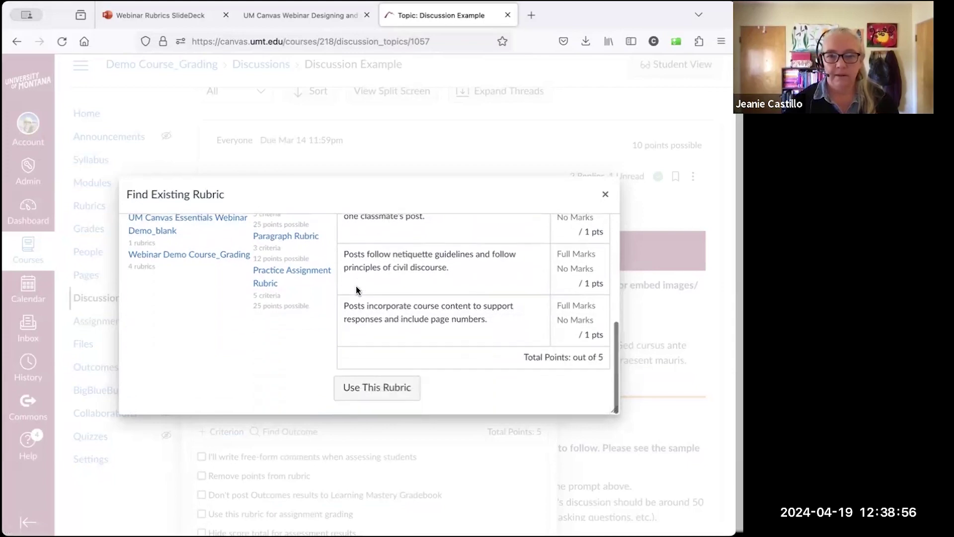
{"action": "left_click", "coordinate": [379, 348]}
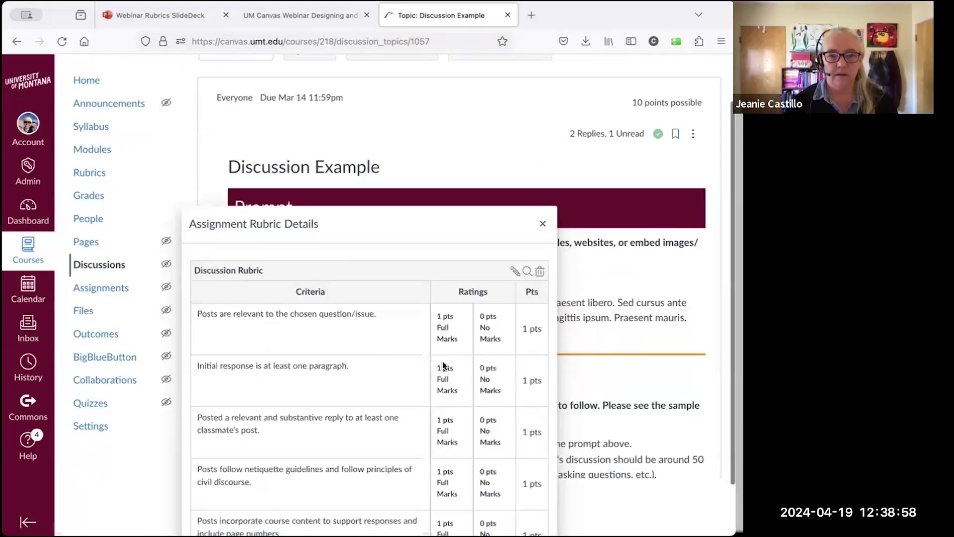
- Review the criteria and ratings of the attached Discussion Rubric and close the rubric details
{"action": "scroll", "coordinate": [405, 368], "scroll_direction": "down", "scroll_amount": 2}
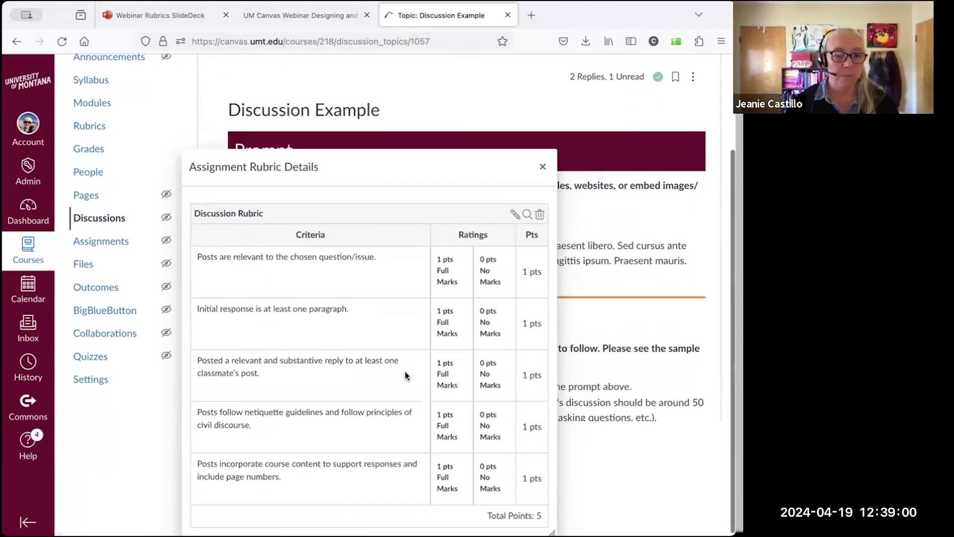
{"action": "scroll", "coordinate": [395, 368], "scroll_direction": "down", "scroll_amount": 2}
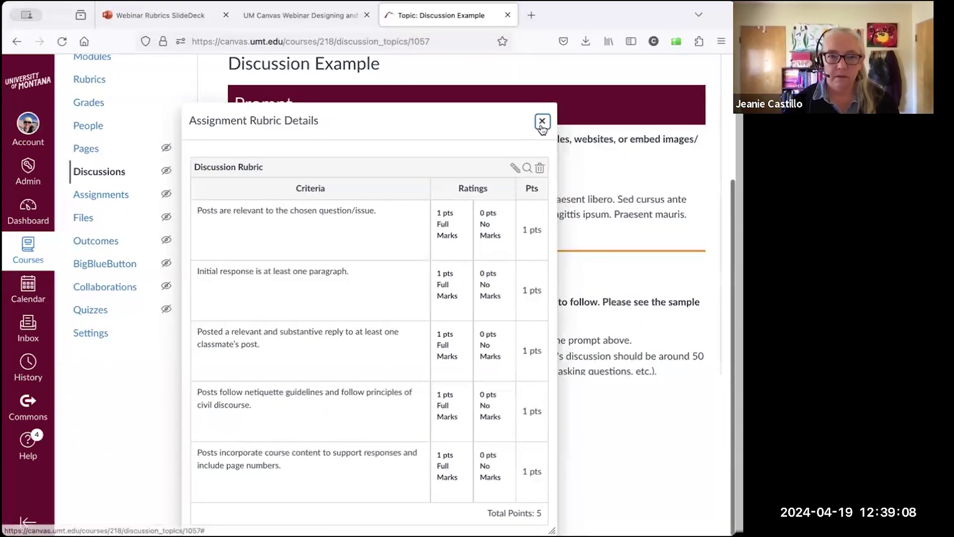
{"action": "scroll", "coordinate": [480, 129], "scroll_direction": "down", "scroll_amount": 1}
{"action": "scroll", "coordinate": [480, 128], "scroll_direction": "up", "scroll_amount": 1}
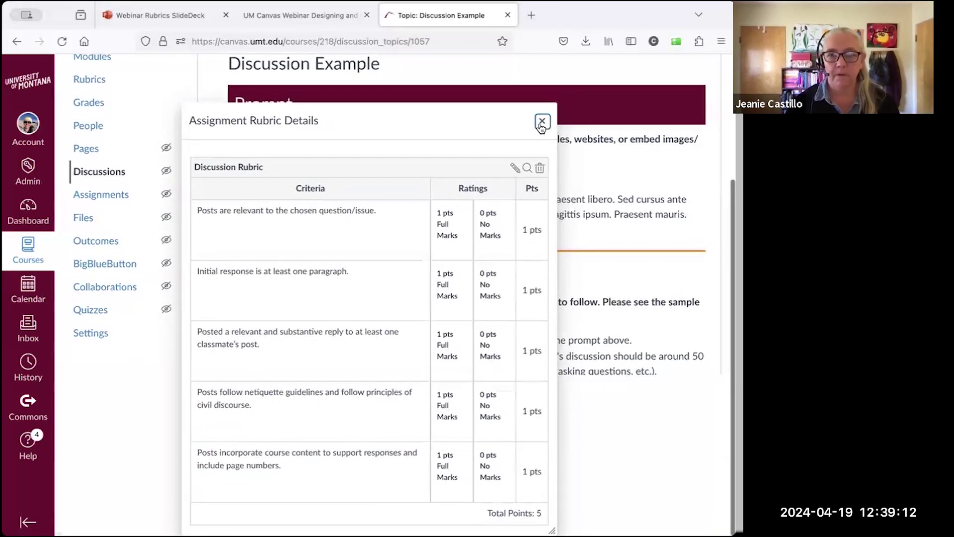
{"action": "left_click", "coordinate": [543, 120]}
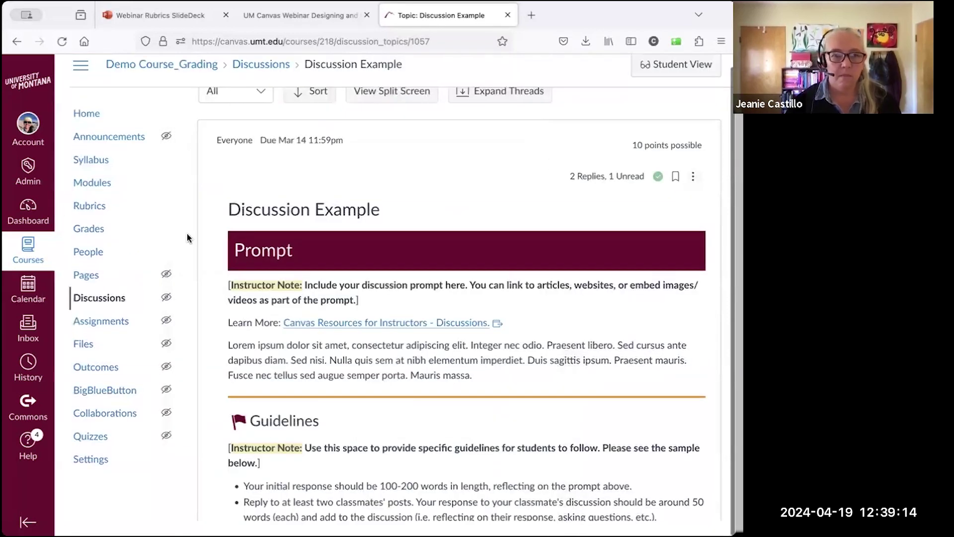
- Open Module 1 Quiz from the course's Quizzes list
{"action": "left_click", "coordinate": [90, 440]}
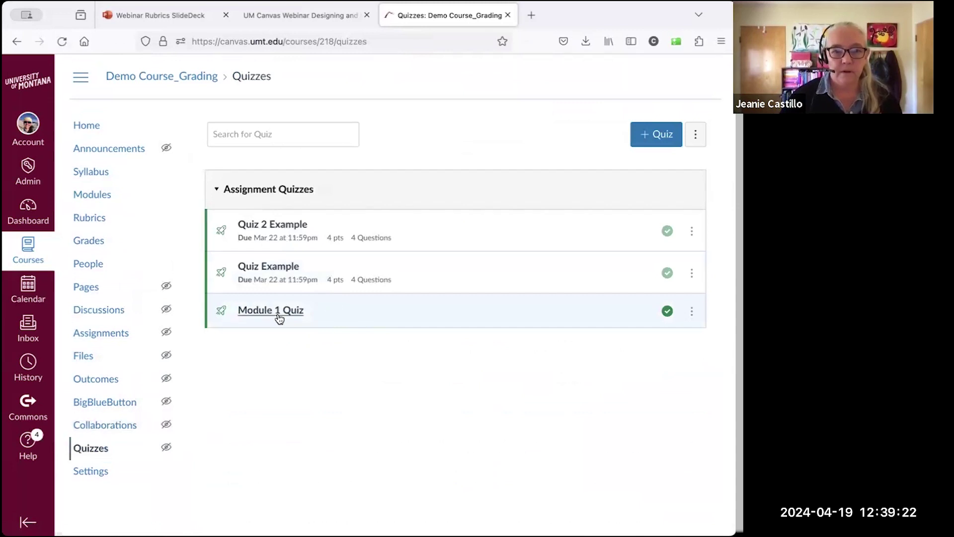
{"action": "left_click", "coordinate": [274, 312]}
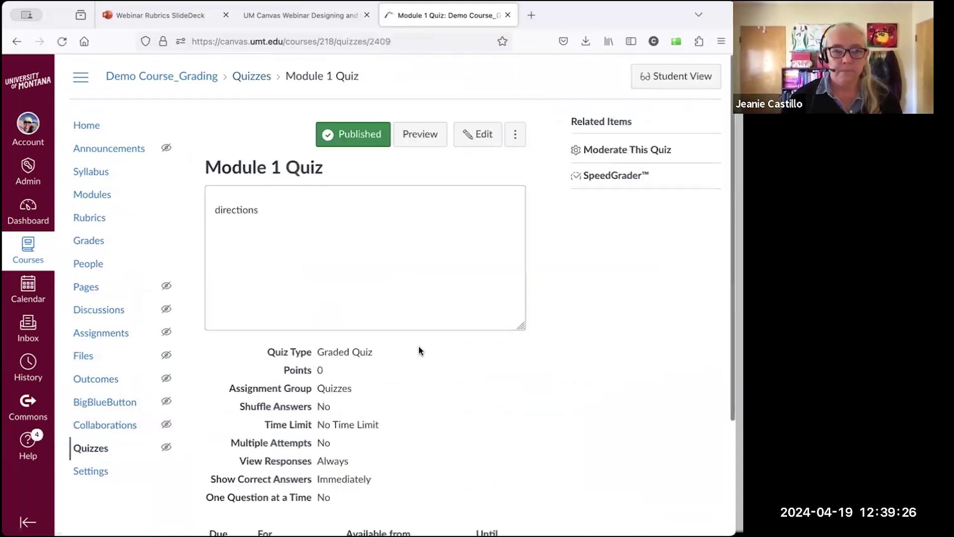
{"action": "scroll", "coordinate": [432, 403], "scroll_direction": "down", "scroll_amount": 1}
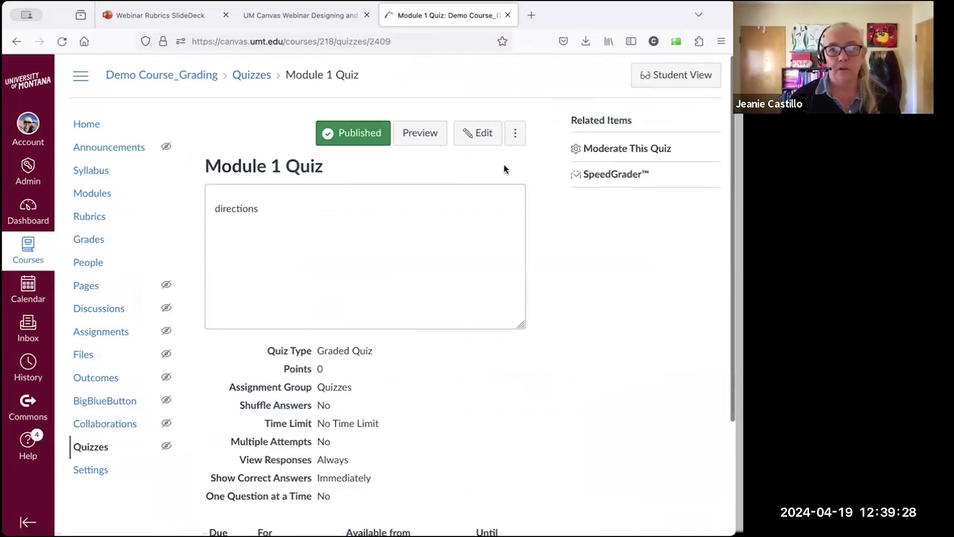
- Show the rubric details of Module 1 Quiz and start adding a new rubric to it
{"action": "left_click", "coordinate": [515, 135]}
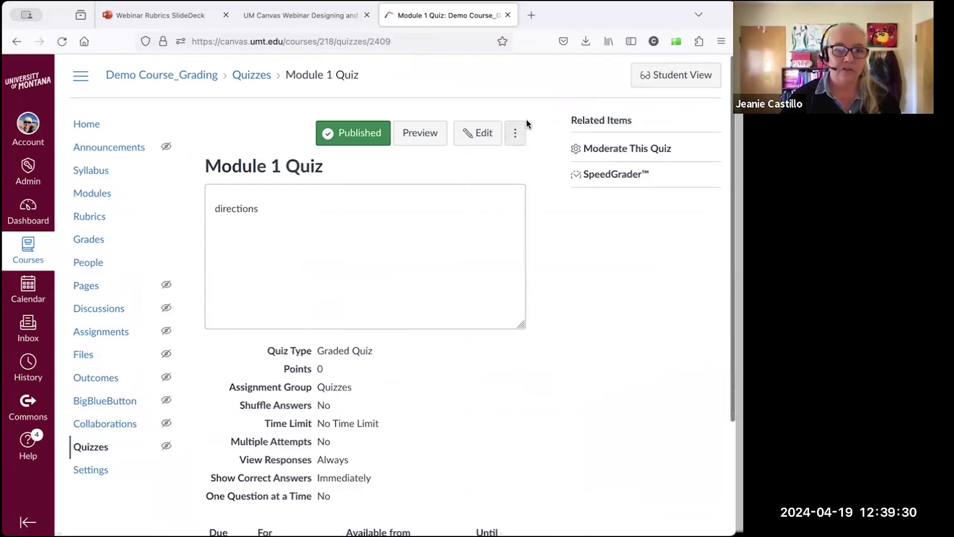
{"action": "left_click", "coordinate": [516, 134]}
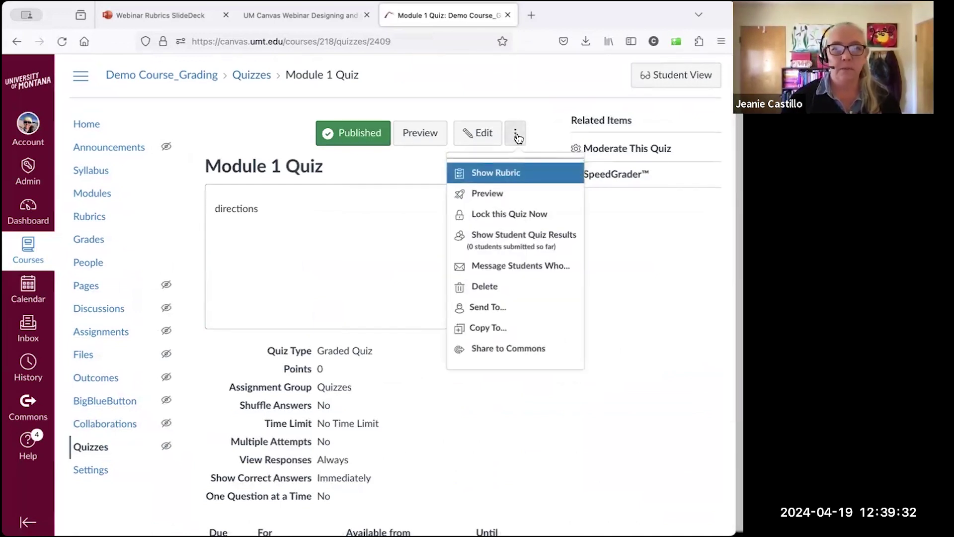
{"action": "left_click", "coordinate": [499, 174]}
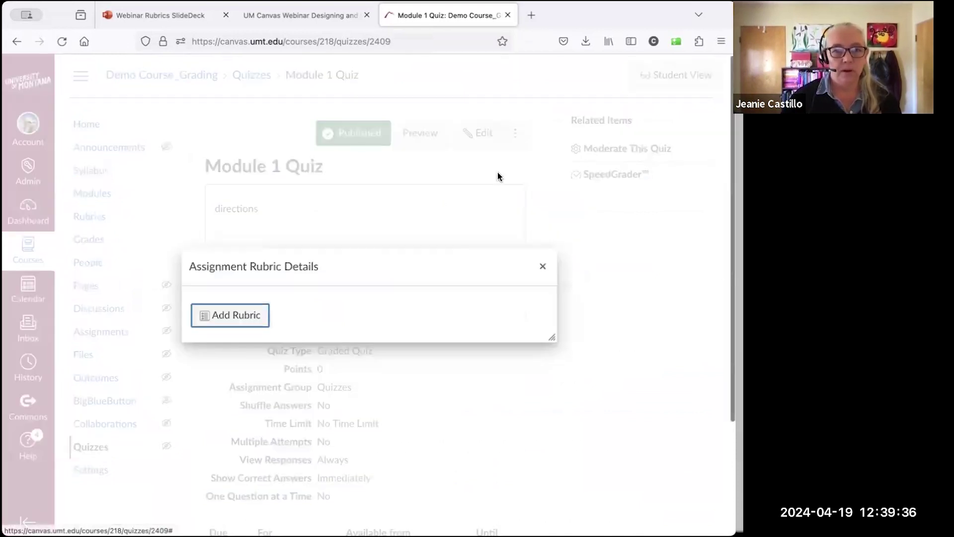
{"action": "left_click", "coordinate": [229, 316]}
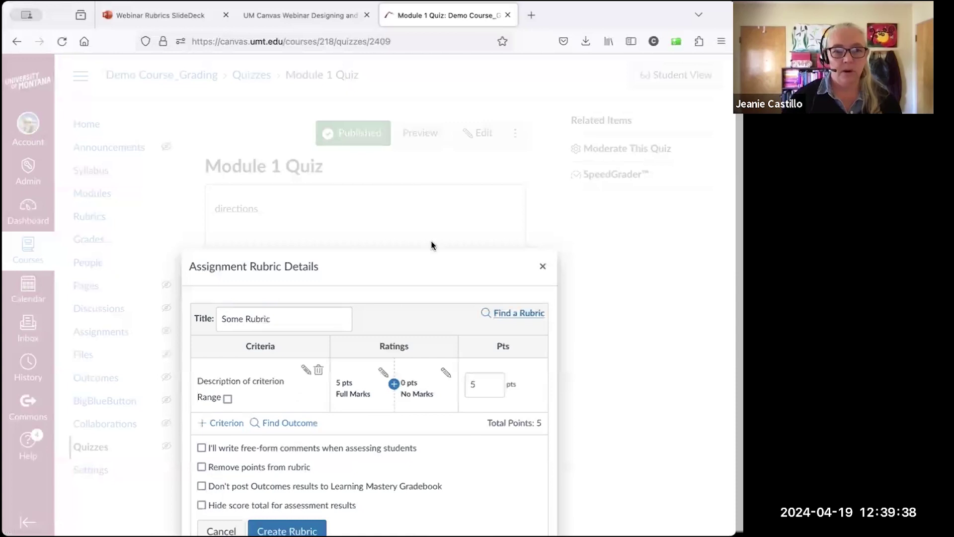
- Close the new rubric form of Module 1 Quiz without creating it and open Assignment 2 from the course's Assignments list
{"action": "scroll", "coordinate": [431, 239], "scroll_direction": "down", "scroll_amount": 3}
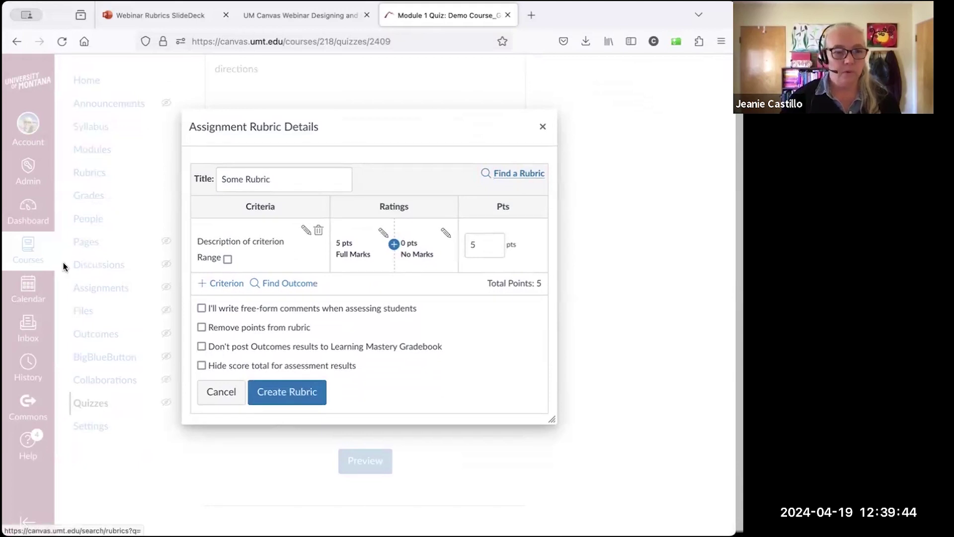
{"action": "left_click", "coordinate": [542, 127]}
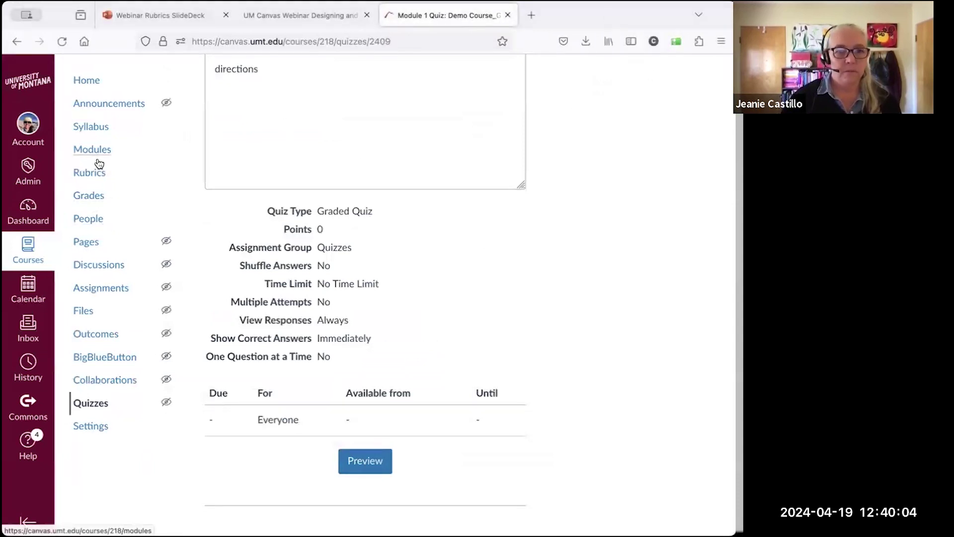
{"action": "left_click", "coordinate": [94, 289]}
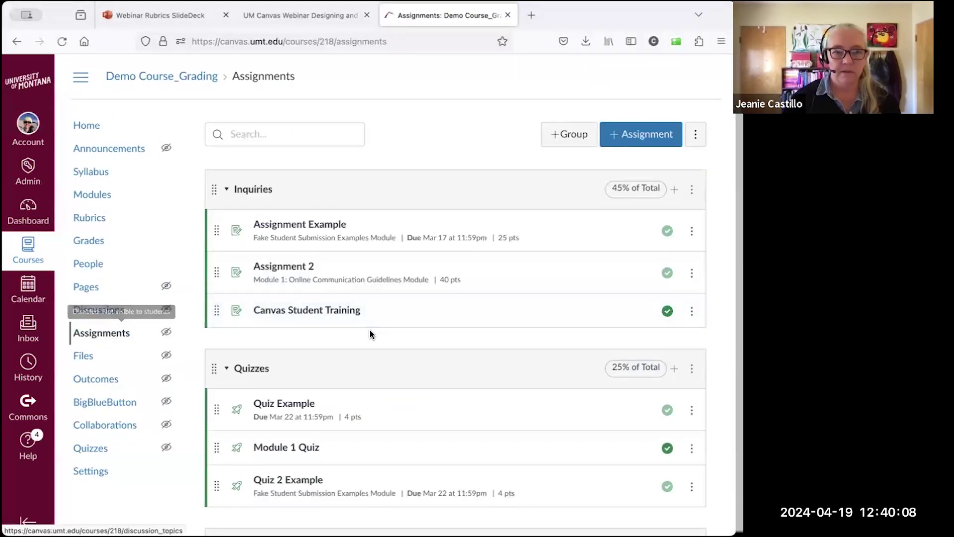
{"action": "left_click", "coordinate": [285, 272]}
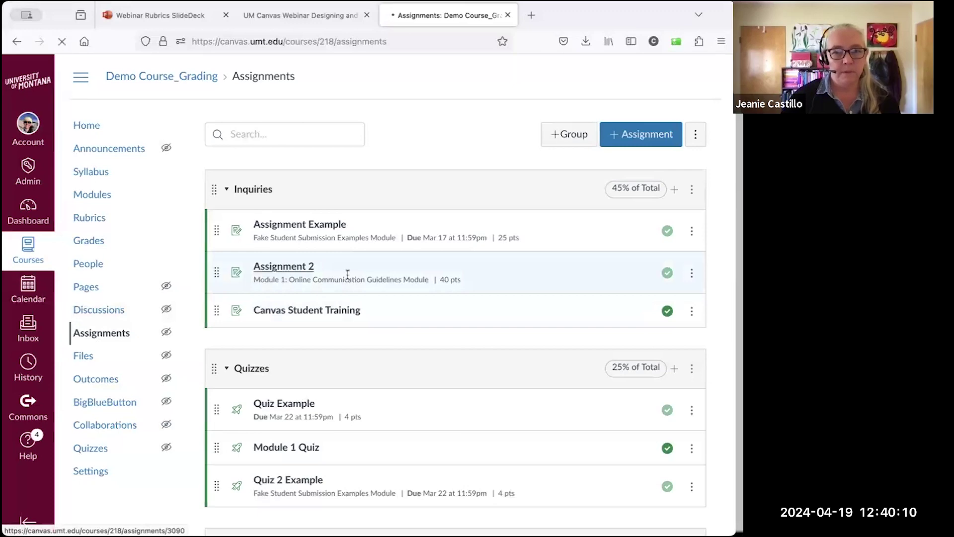
- Start adding a new rubric to Assignment 2 below the assignment details
{"action": "scroll", "coordinate": [500, 316], "scroll_direction": "down", "scroll_amount": 3}
{"action": "scroll", "coordinate": [500, 312], "scroll_direction": "down", "scroll_amount": 5}
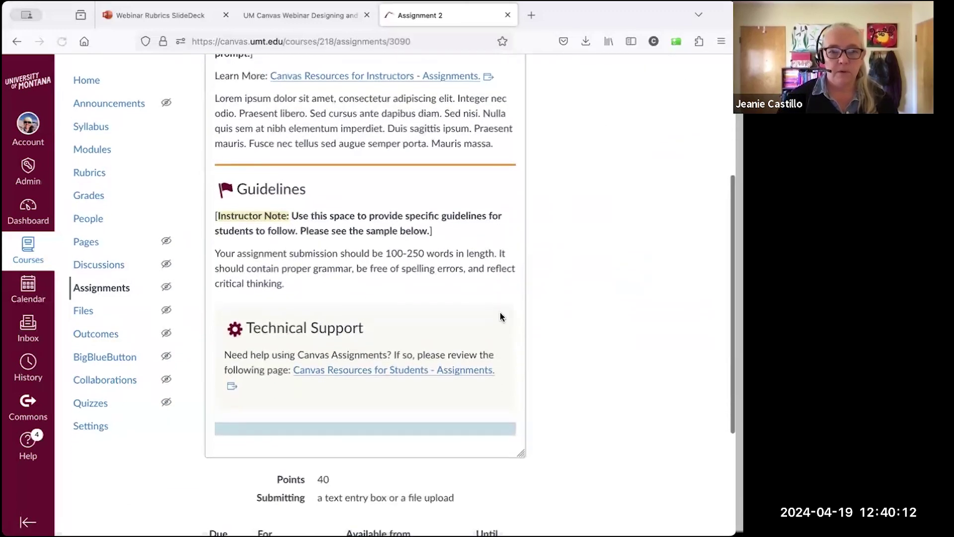
{"action": "left_click", "coordinate": [237, 443]}
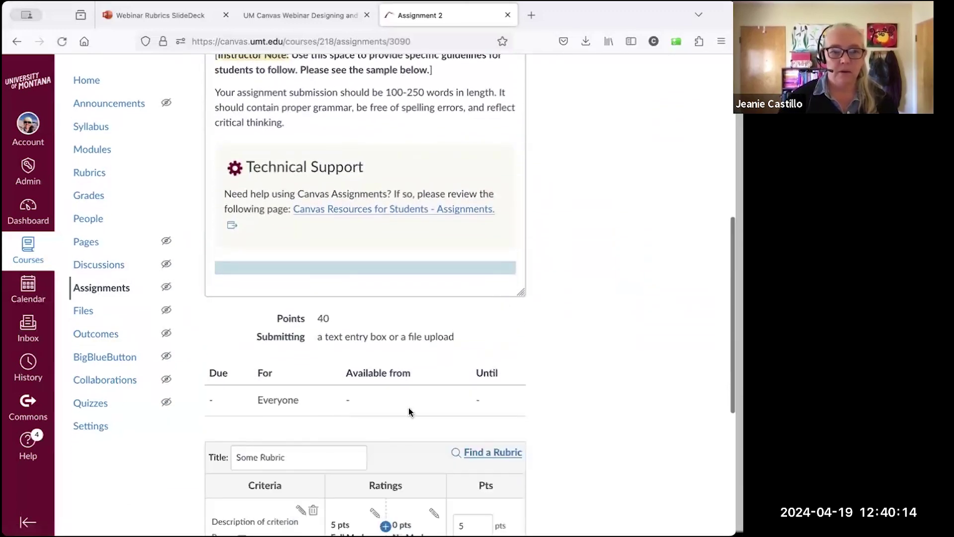
{"action": "scroll", "coordinate": [462, 340], "scroll_direction": "down", "scroll_amount": 5}
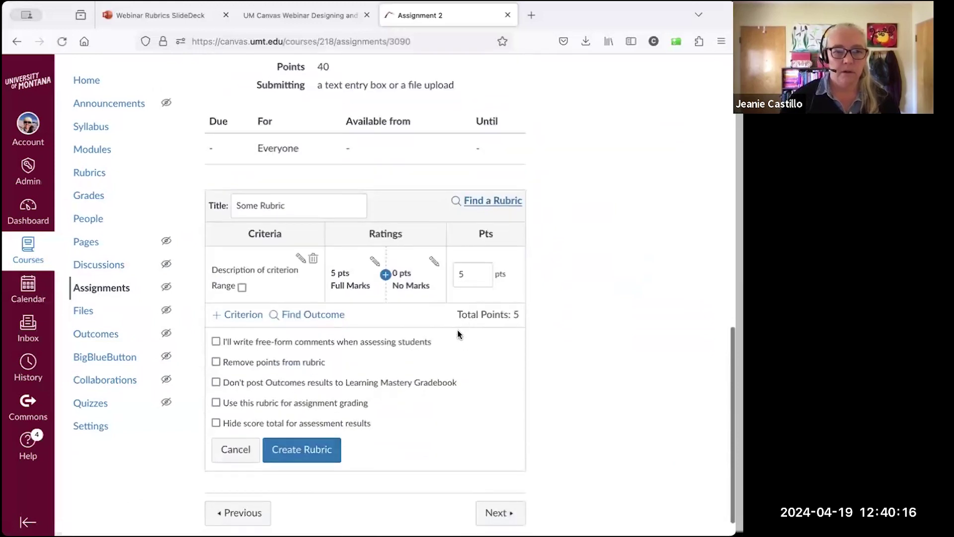
- Title the new rubric Paragraph Rubric
{"action": "left_click", "coordinate": [257, 206]}
{"action": "type", "text": "P"}
{"action": "key", "text": "BackSpace"}
{"action": "triple_click", "coordinate": [258, 208]}
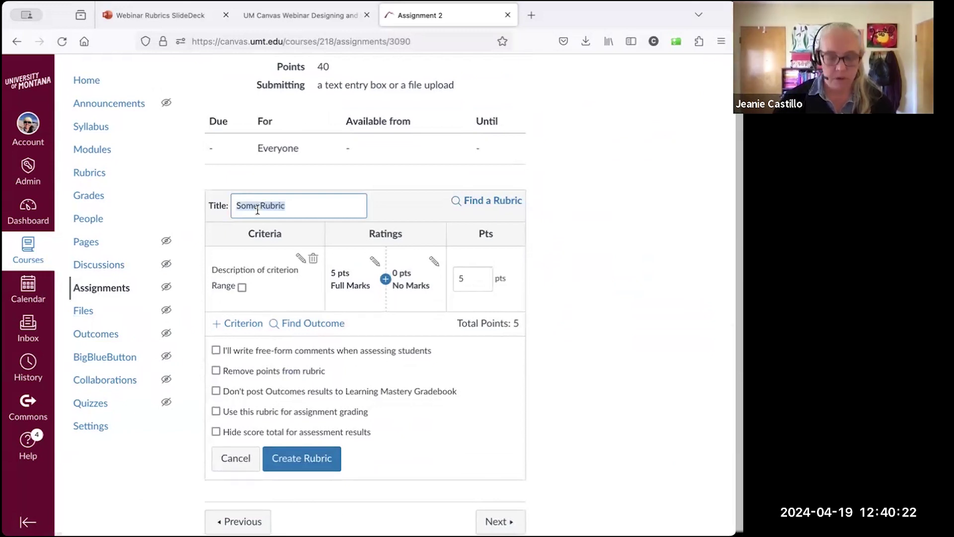
{"action": "type", "text": "Para"}
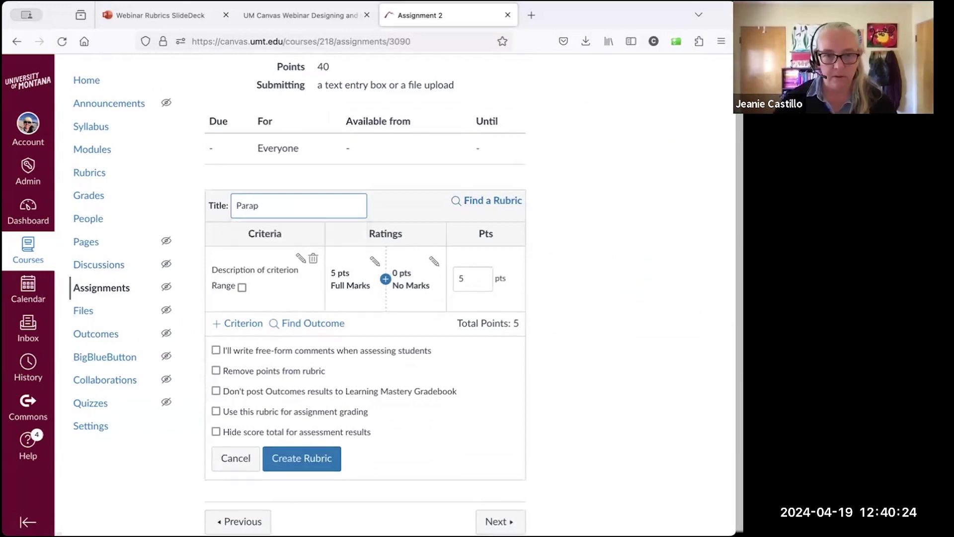
{"action": "type", "text": "grahp"}
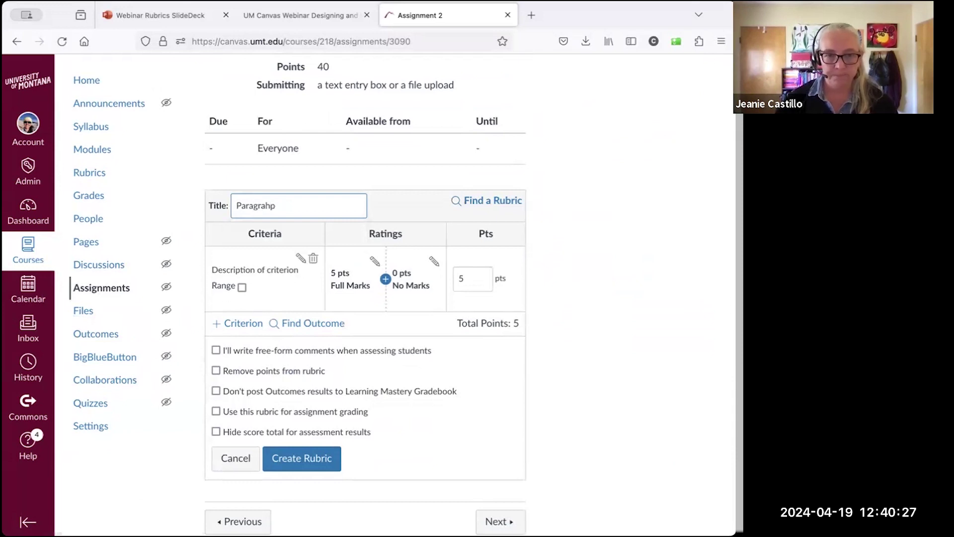
{"action": "key", "text": "BackSpace"}
{"action": "key", "text": "BackSpace"}
{"action": "type", "text": "ph "}
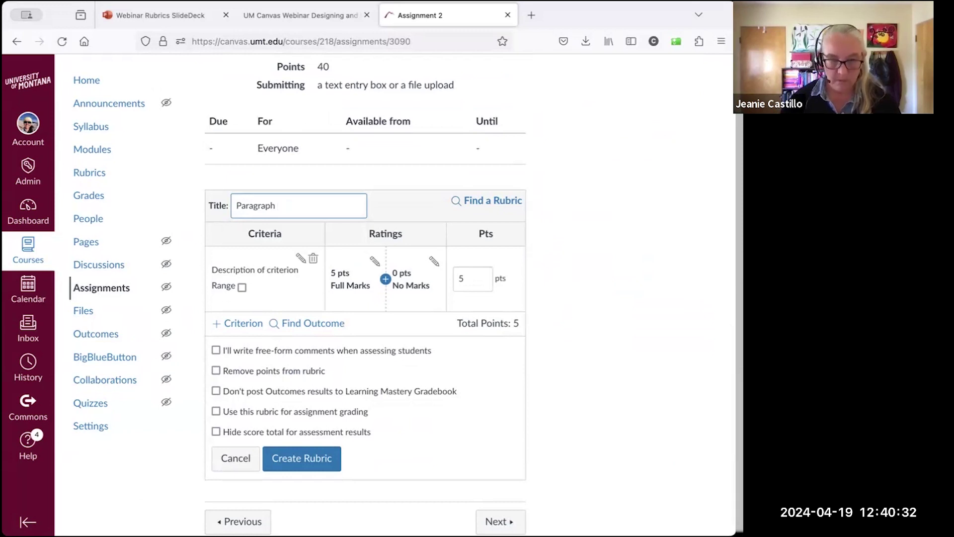
{"action": "type", "text": "Rubri"}
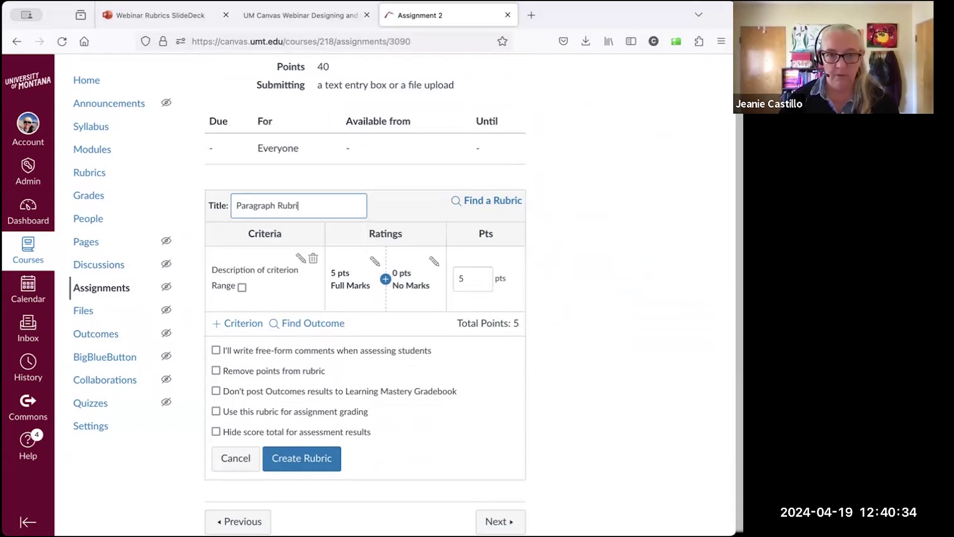
{"action": "type", "text": "c"}
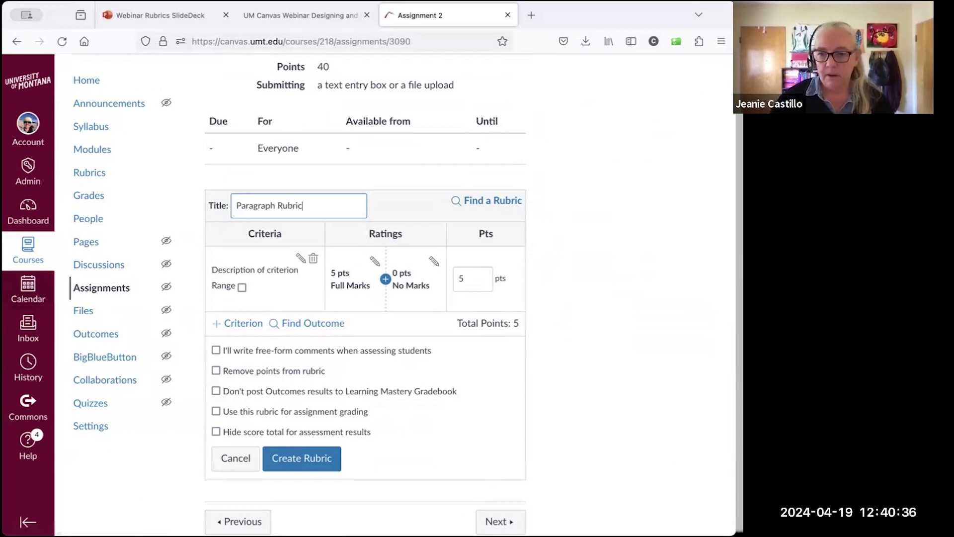
{"action": "left_click", "coordinate": [644, 17]}
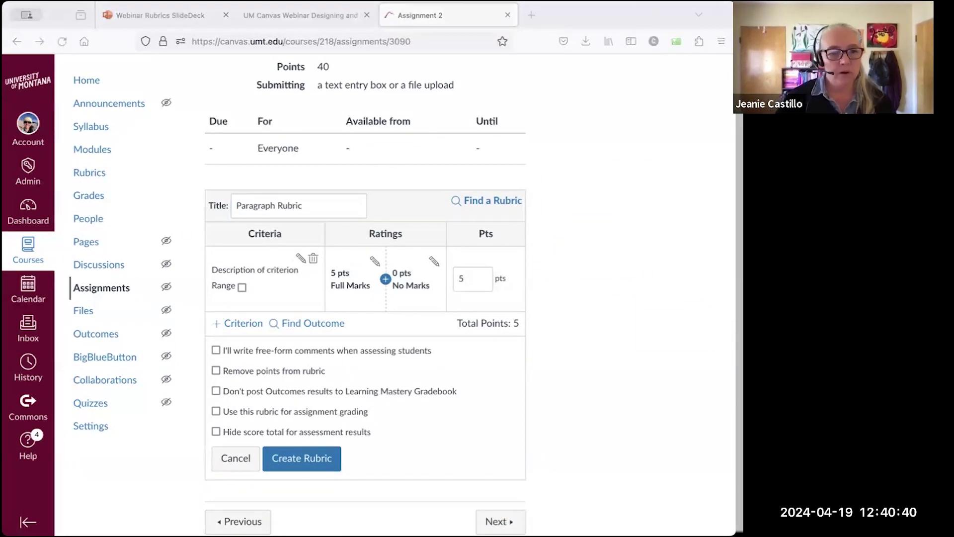
{"action": "left_click", "coordinate": [100, 468]}
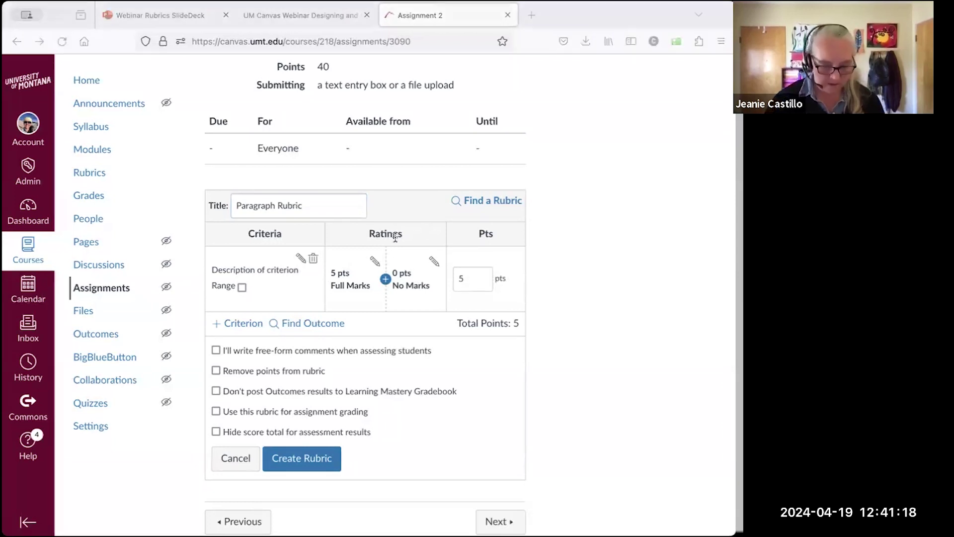
{"action": "left_click", "coordinate": [110, 468]}
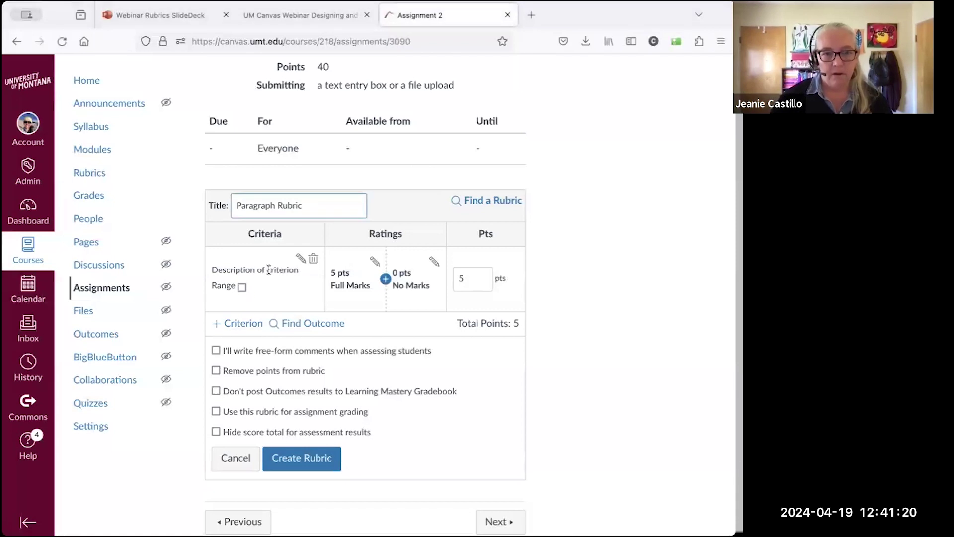
- Rename the criterion Topic Sentence, with a long description requiring a clear, thoughtful topic sentence referring to the main idea of the question or assigned topic
{"action": "left_click", "coordinate": [300, 256]}
{"action": "triple_click", "coordinate": [309, 253]}
{"action": "type", "text": "Topic Sentence"}
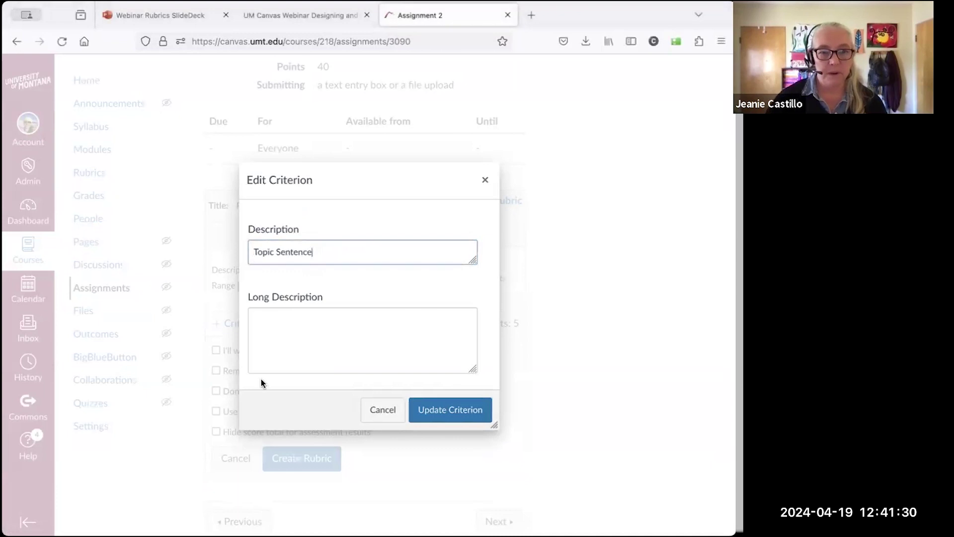
{"action": "left_click", "coordinate": [299, 319]}
{"action": "type", "text": "The paragraph has a clear and thoughtful topic sentence that refers to the main idea of the question or assigned topic."}
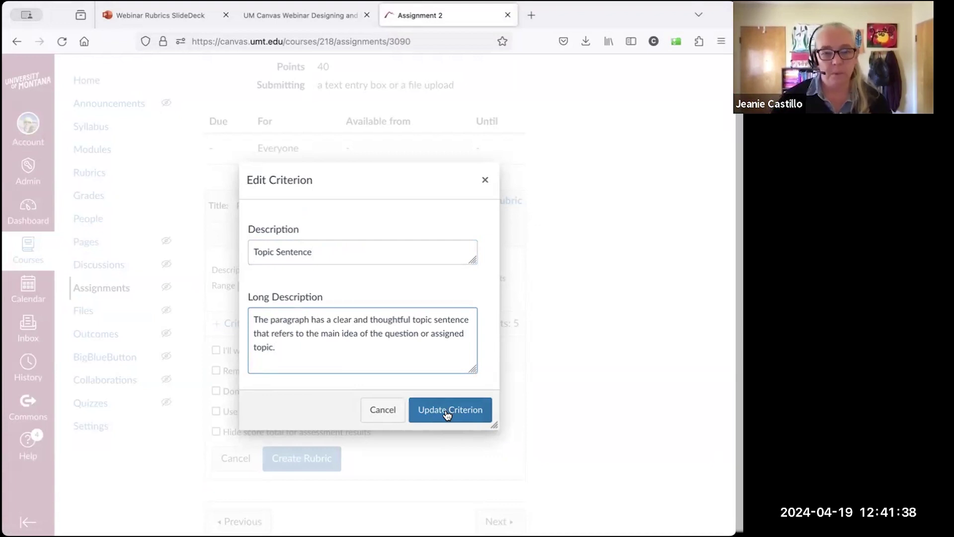
{"action": "left_click", "coordinate": [447, 410]}
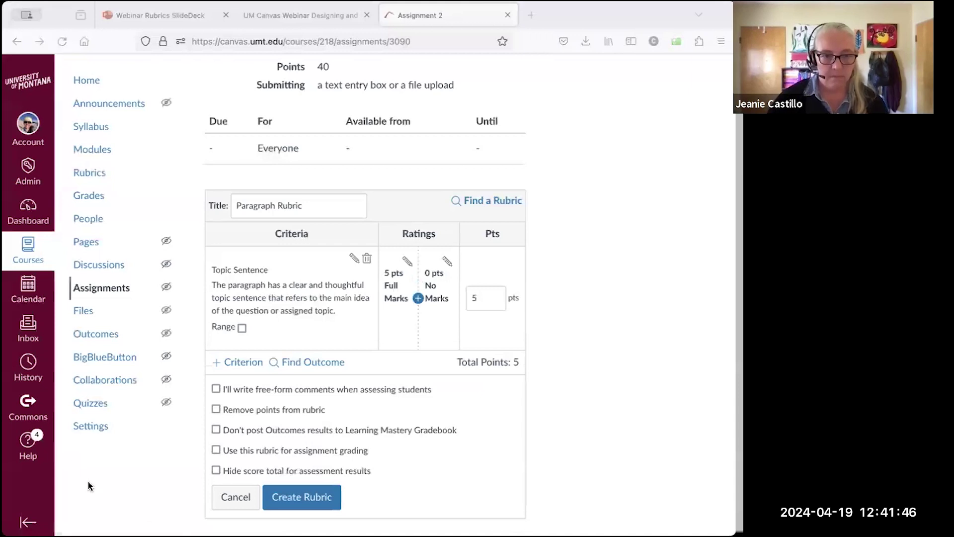
- Add a criterion Main Body/ Supporting Sentences, with a long description requiring at least two well-organized sentences supporting the main idea with reasons, details or facts
{"action": "left_click", "coordinate": [244, 363]}
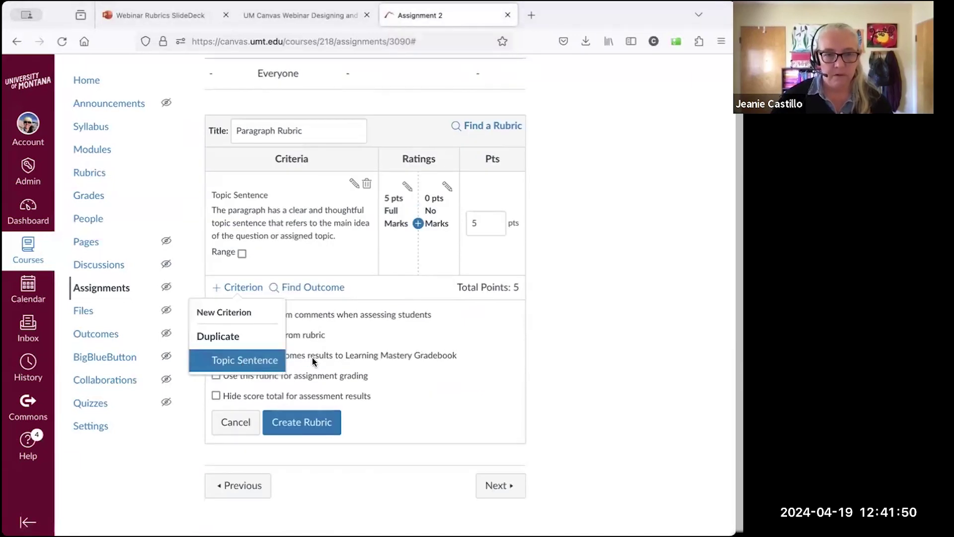
{"action": "left_click", "coordinate": [229, 313]}
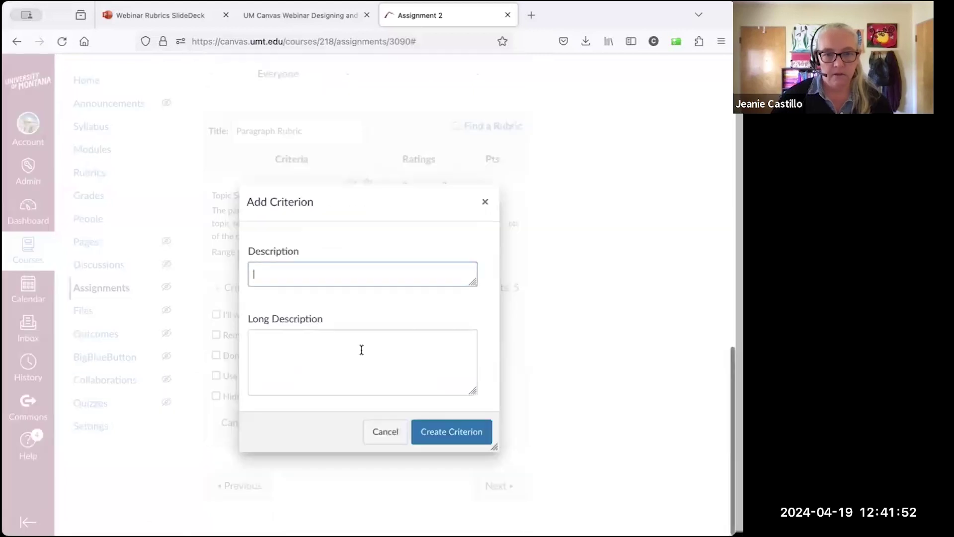
{"action": "type", "text": "Main Body/ Supporting Sentences"}
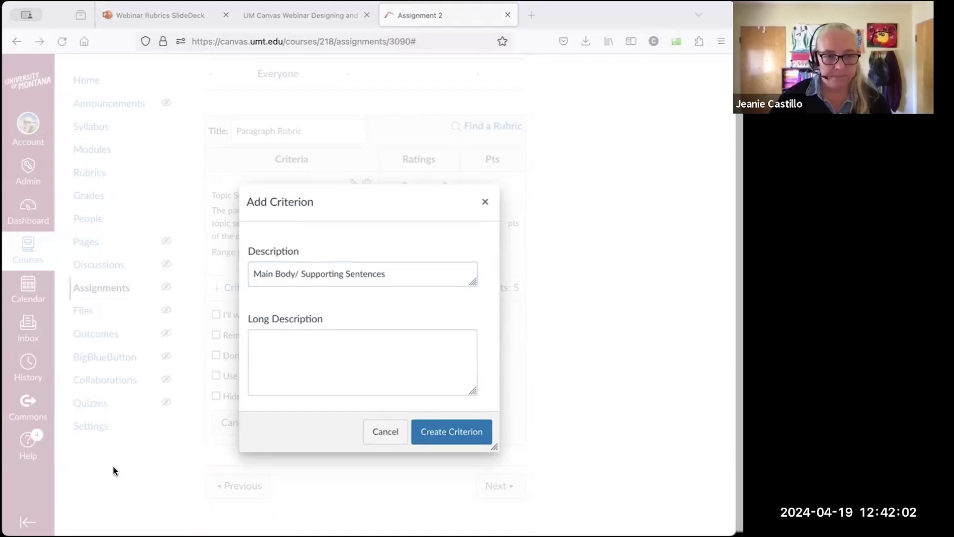
{"action": "left_click", "coordinate": [355, 343]}
{"action": "type", "text": "The paragraph contains at least two sentences that support the main idea with reasons, details or facts. The details are well organized, interesting and elaborate on the main topic of the paragraph."}
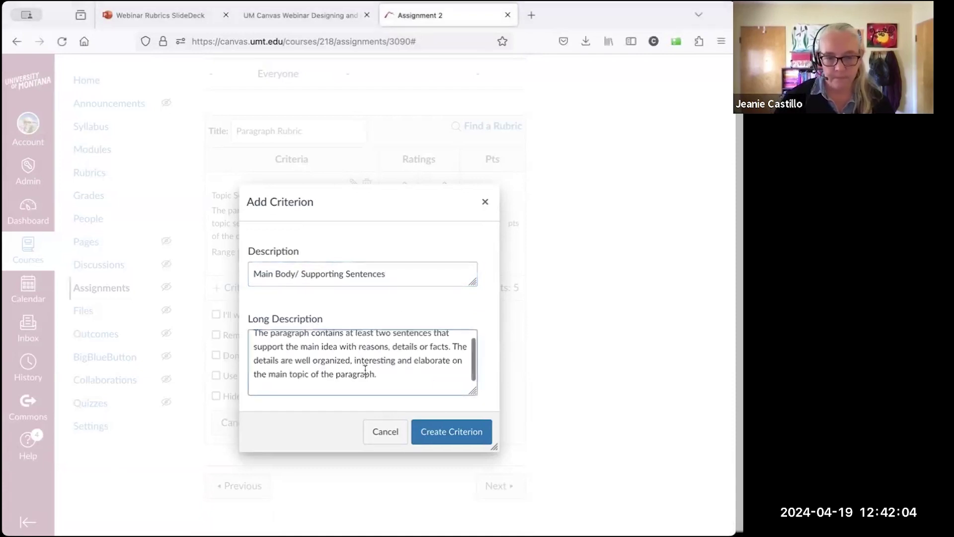
{"action": "left_click", "coordinate": [458, 431]}
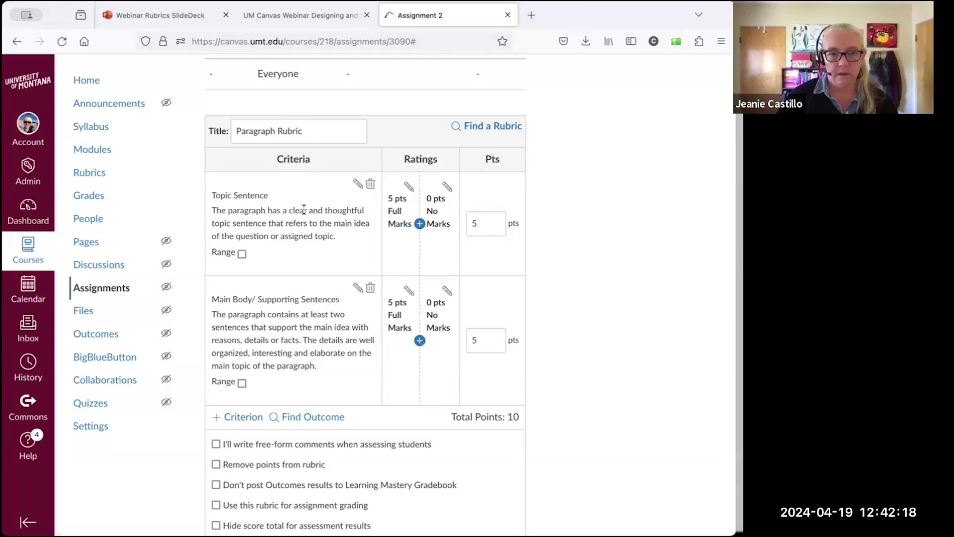
- Set the Full Marks rating of the Topic Sentence criterion to 8 points
{"action": "left_click", "coordinate": [420, 225]}
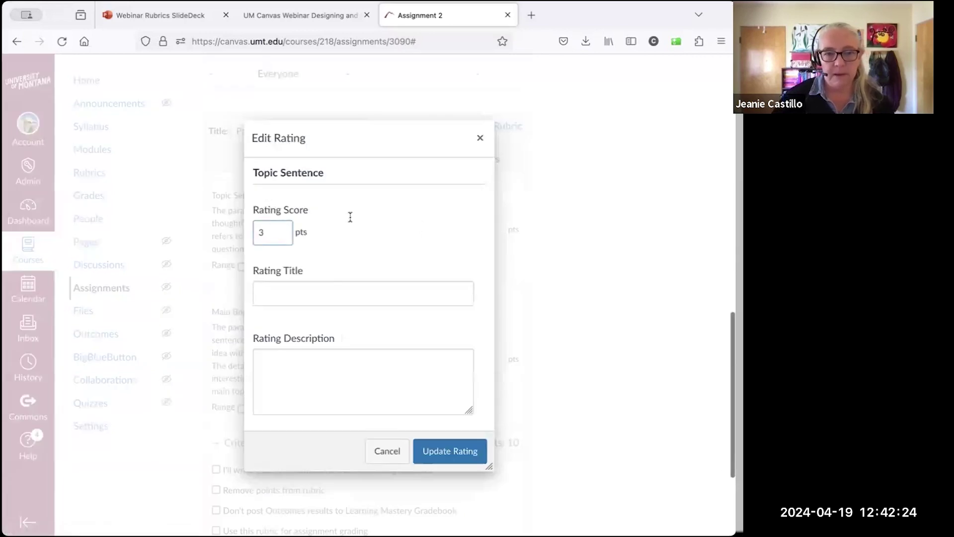
{"action": "left_click", "coordinate": [388, 453]}
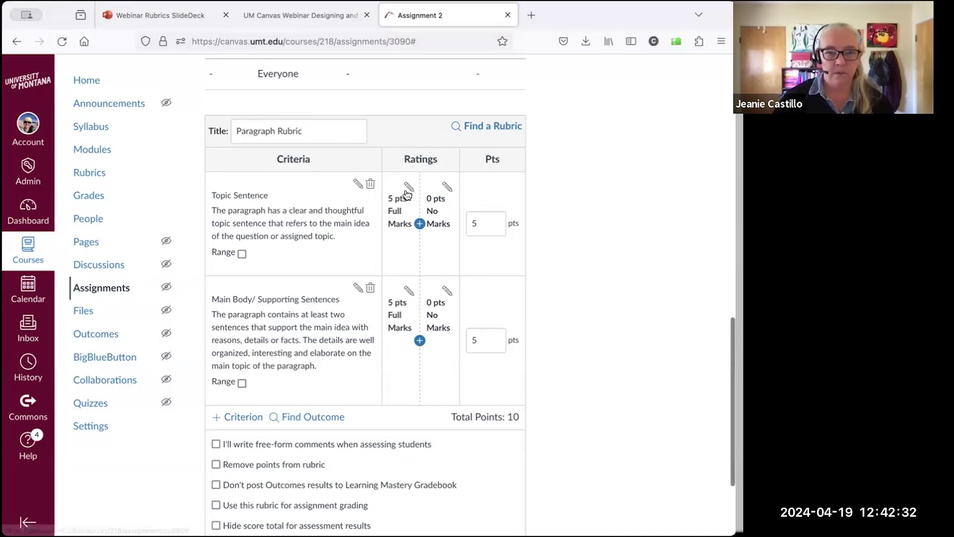
{"action": "left_click", "coordinate": [408, 186]}
{"action": "key", "text": "BackSpace"}
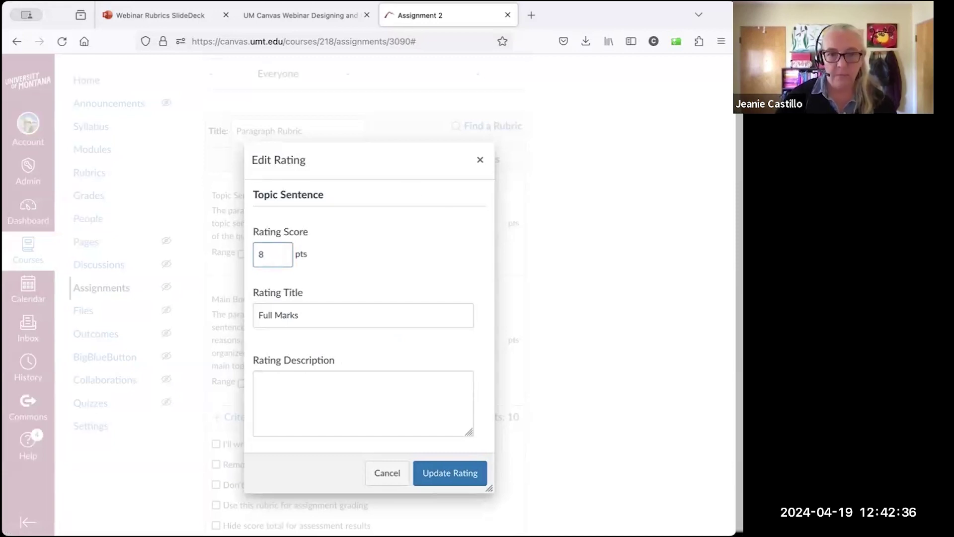
{"action": "left_click", "coordinate": [437, 472]}
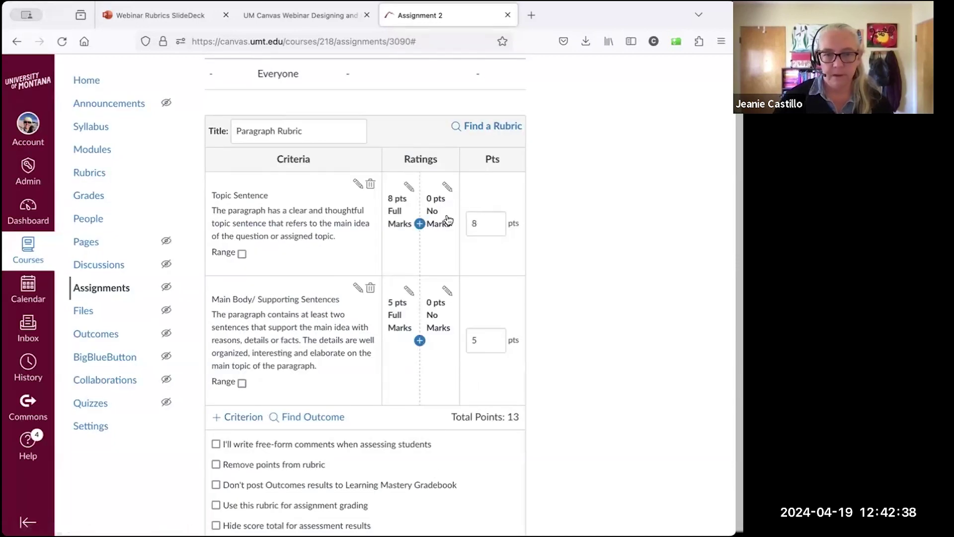
- Set the Full Marks rating of the Main Body/ Supporting Sentences criterion to 3 points
{"action": "left_click", "coordinate": [409, 293]}
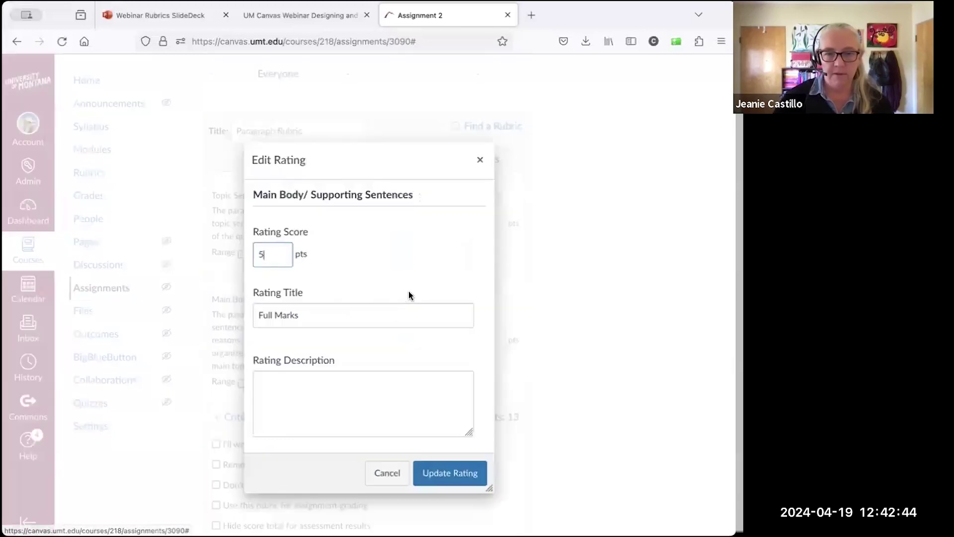
{"action": "left_click", "coordinate": [264, 254]}
{"action": "key", "text": "BackSpace"}
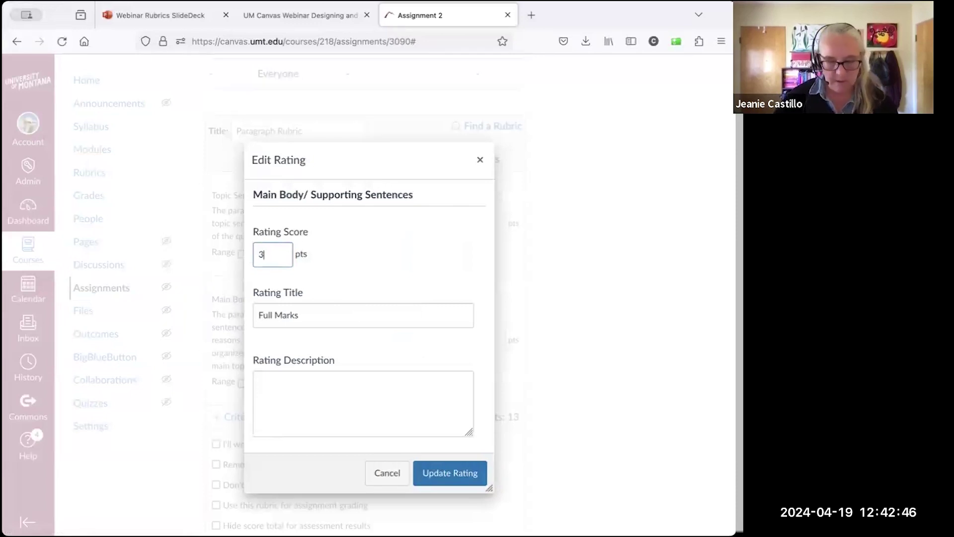
{"action": "left_click", "coordinate": [449, 476]}
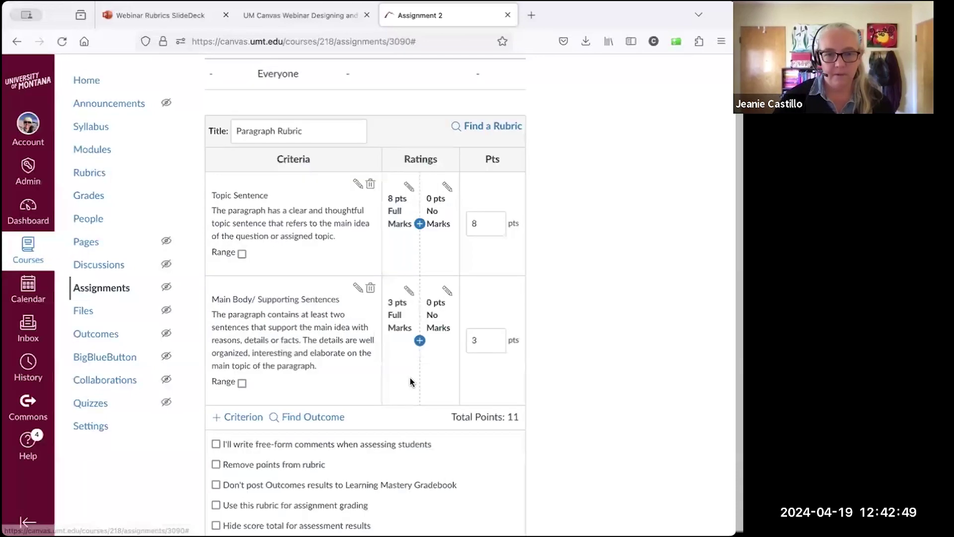
- Duplicate the Main Body/ Supporting Sentences criterion and name the copy Conclusion
{"action": "left_click", "coordinate": [241, 417]}
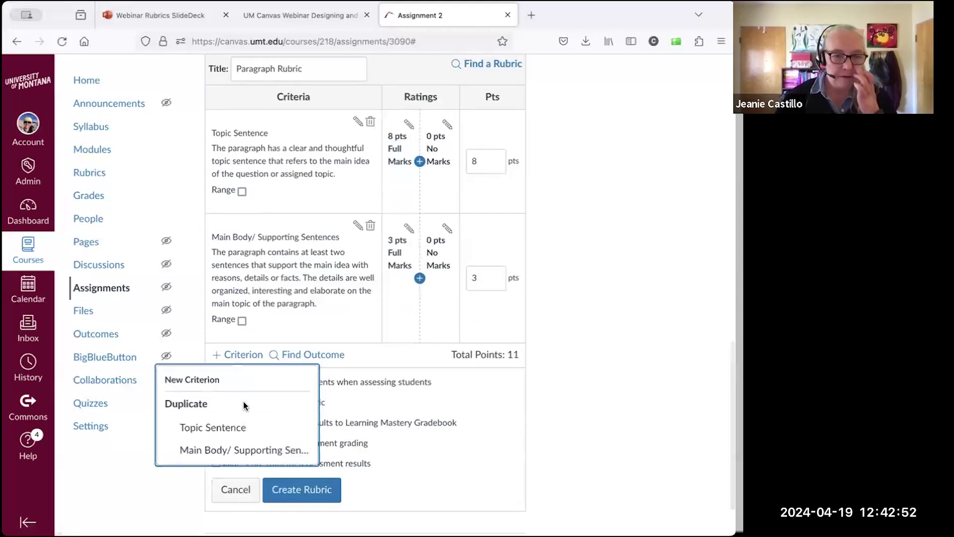
{"action": "left_click", "coordinate": [246, 427]}
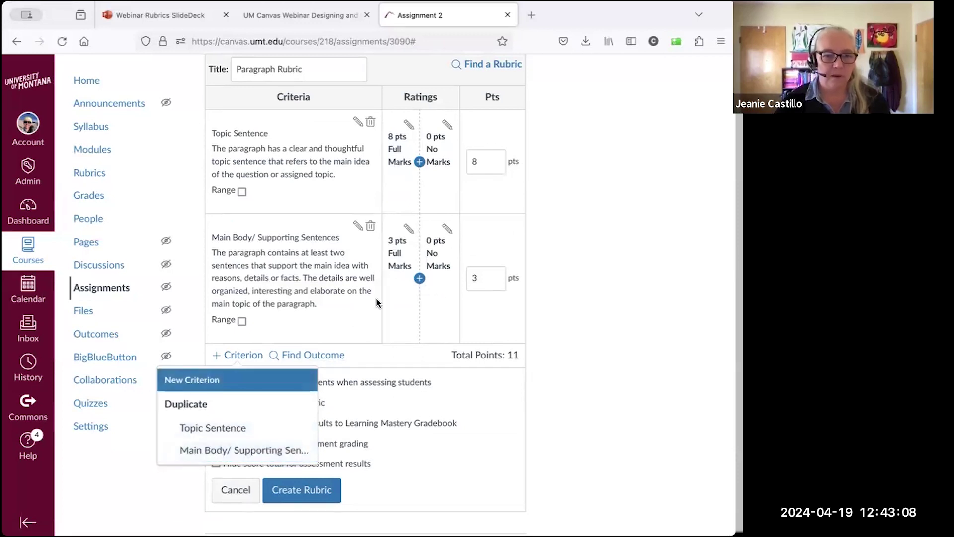
{"action": "left_click", "coordinate": [233, 451]}
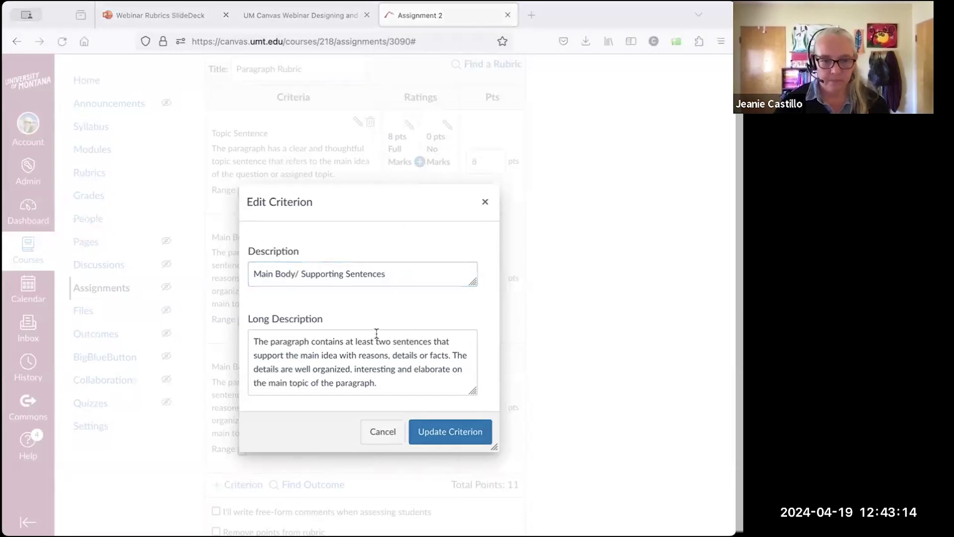
{"action": "left_click", "coordinate": [90, 477]}
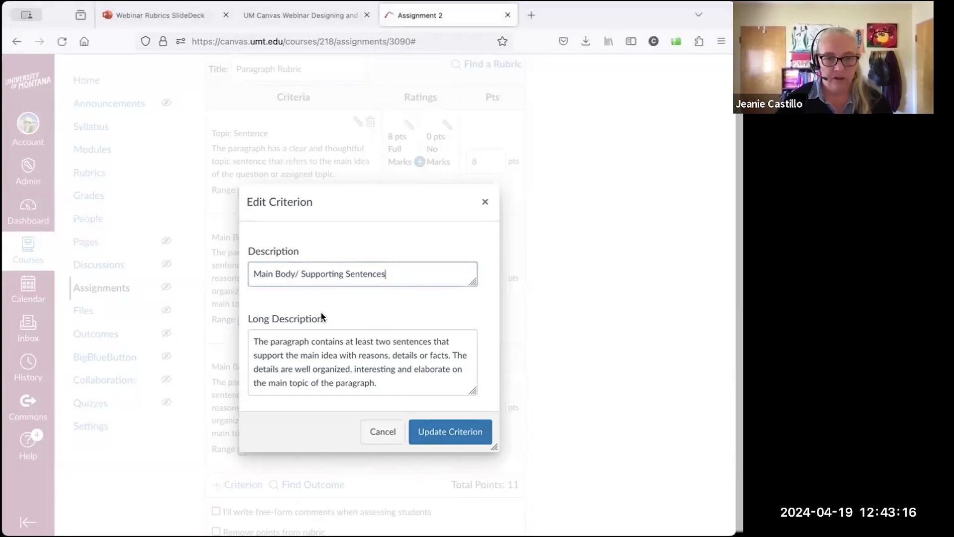
{"action": "triple_click", "coordinate": [324, 275]}
{"action": "type", "text": "Conclusion"}
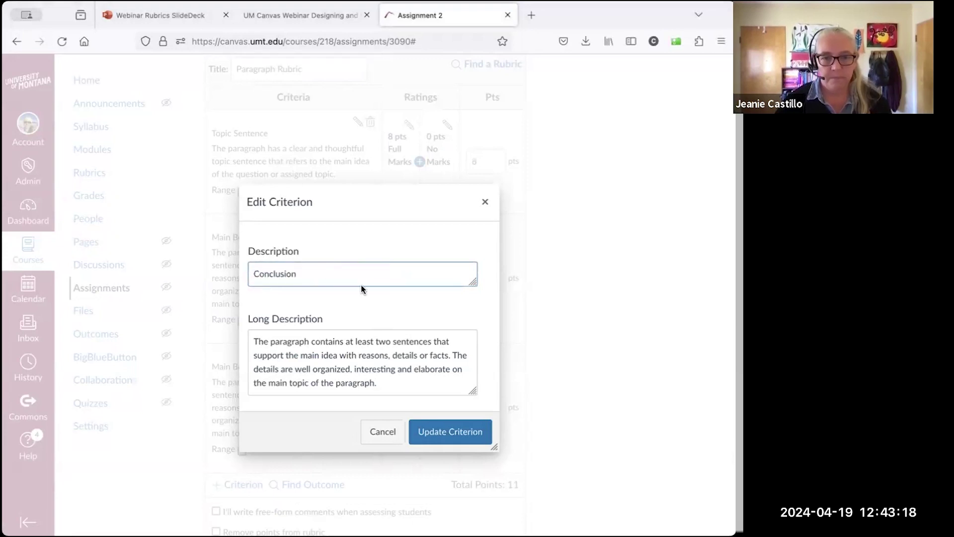
{"action": "left_click", "coordinate": [601, 396]}
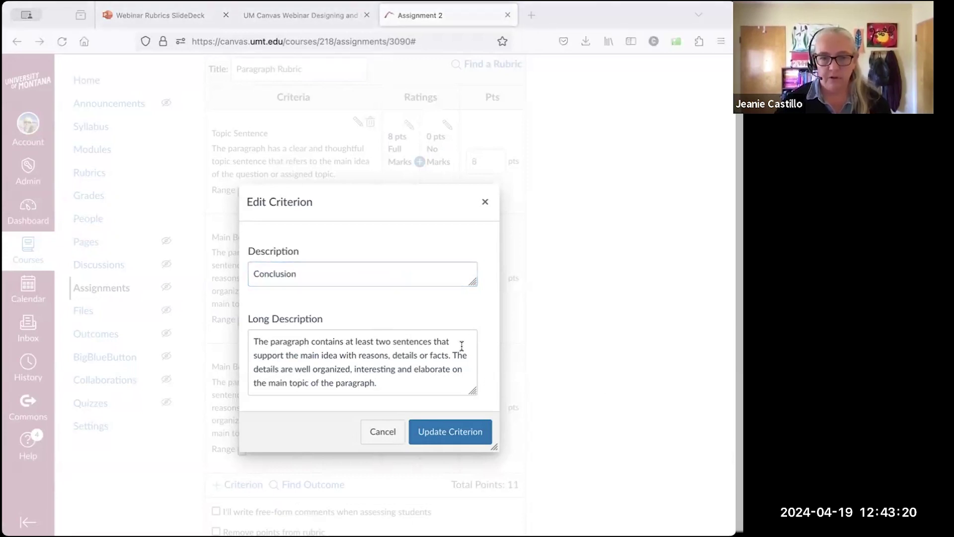
- Set the Conclusion criterion's long description to "The conclusion wraps up the paragraph and refers to the main idea without repeating it."
{"action": "triple_click", "coordinate": [280, 353]}
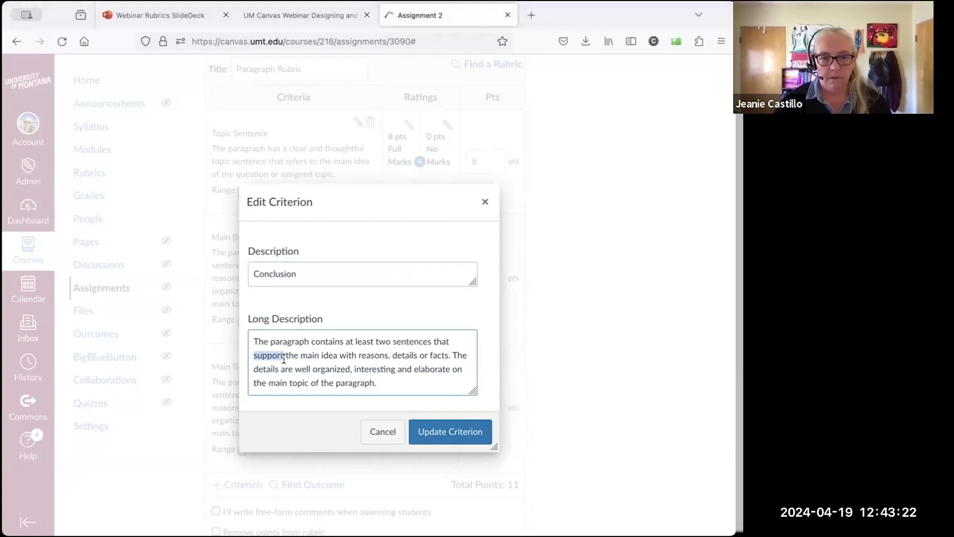
{"action": "type", "text": "The conclusion wraps up the paragraph and refers to the main idea without repeating it."}
{"action": "key", "text": "BackSpace"}
{"action": "left_click", "coordinate": [472, 430]}
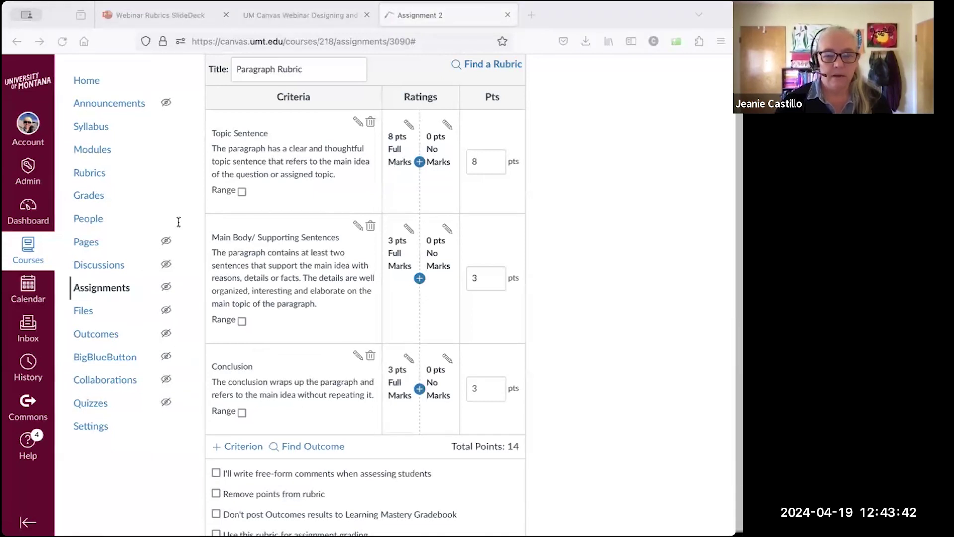
{"action": "left_click", "coordinate": [646, 307]}
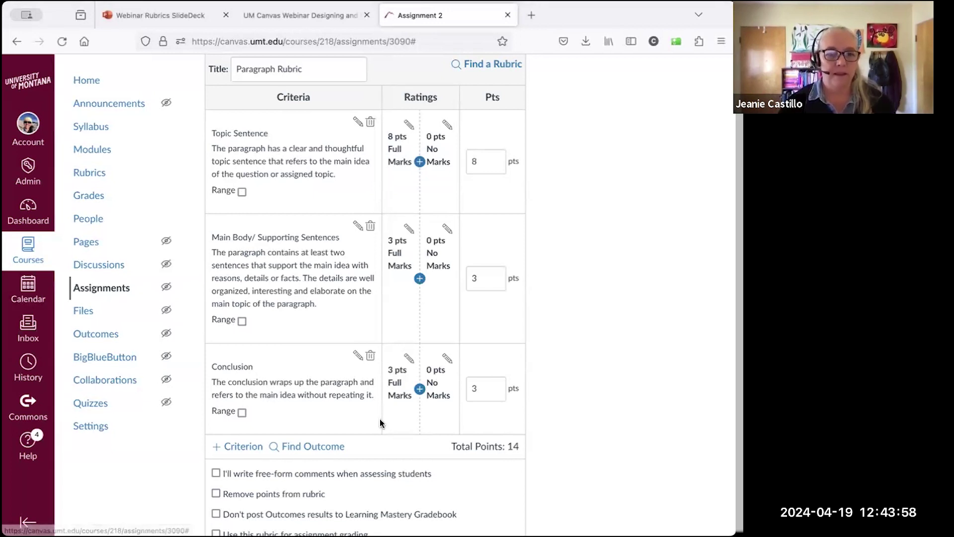
- Enable Range for the Topic Sentence, Main Body/ Supporting Sentences and Conclusion criteria
{"action": "left_click", "coordinate": [242, 193]}
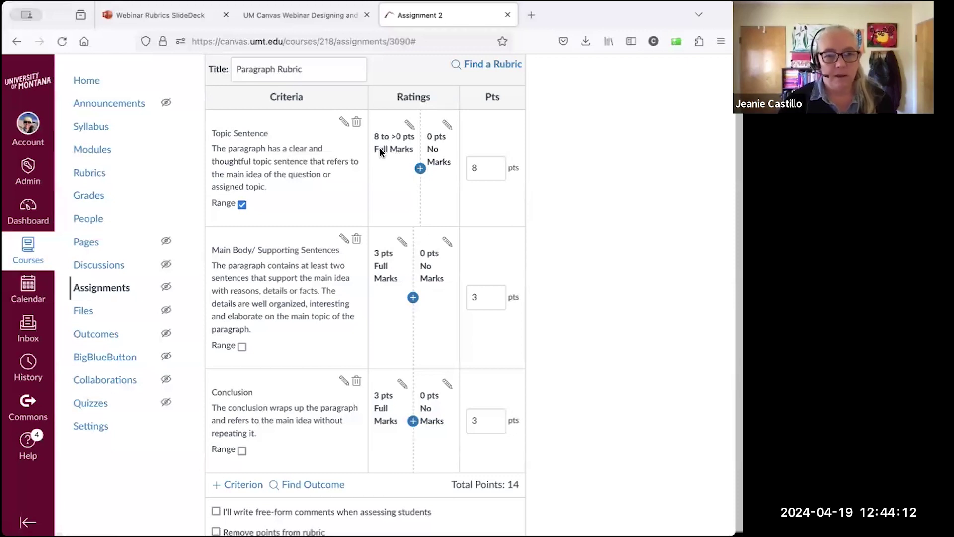
{"action": "left_click", "coordinate": [241, 347]}
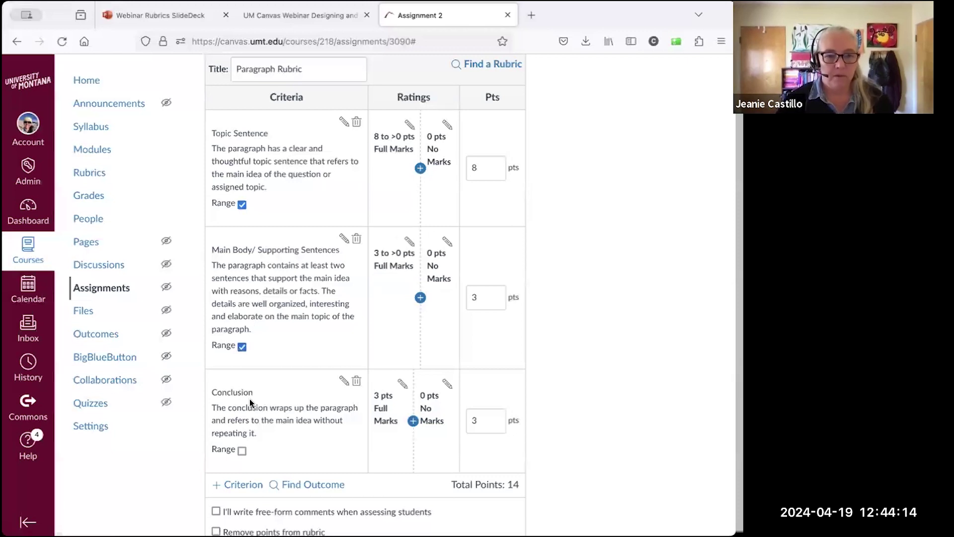
{"action": "left_click", "coordinate": [242, 450]}
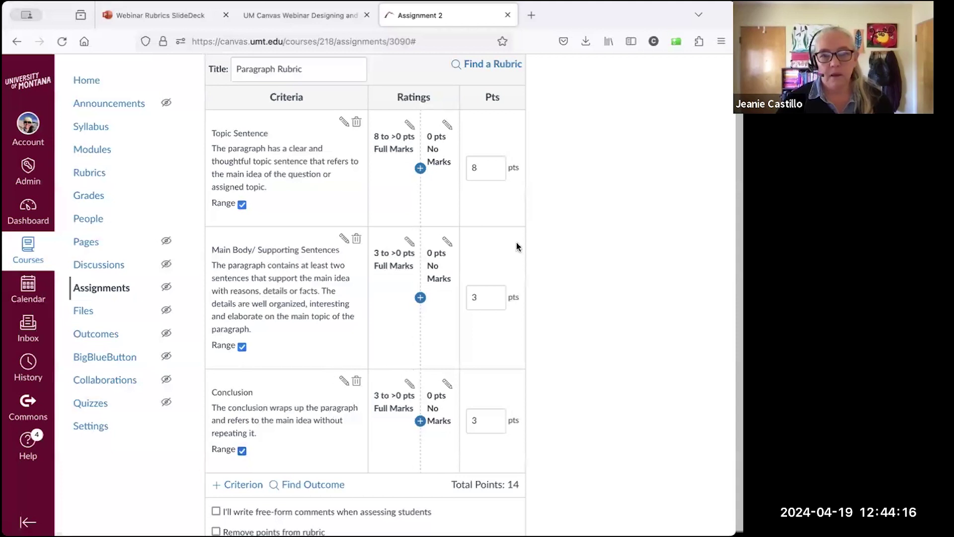
- Set the total points of the Topic Sentence criterion to 10
{"action": "double_click", "coordinate": [476, 169]}
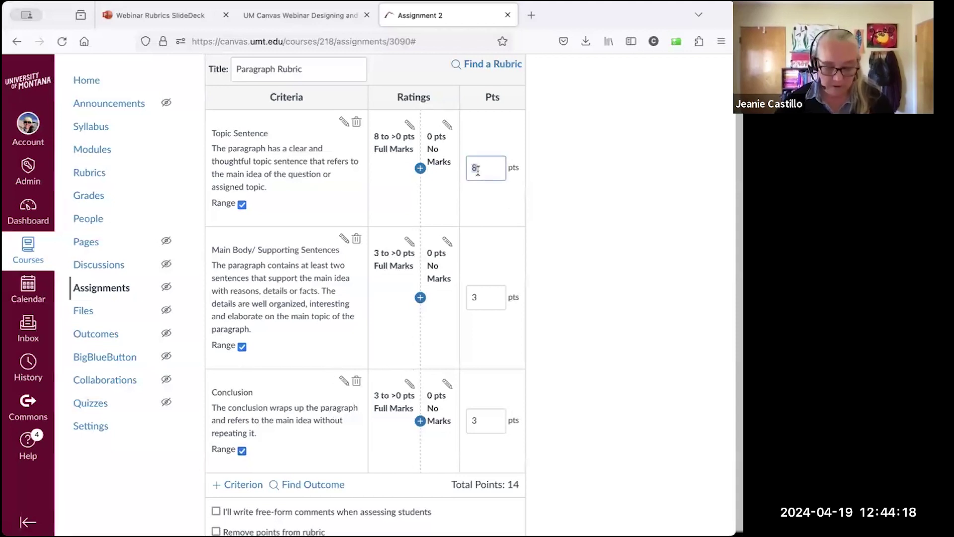
{"action": "type", "text": "10"}
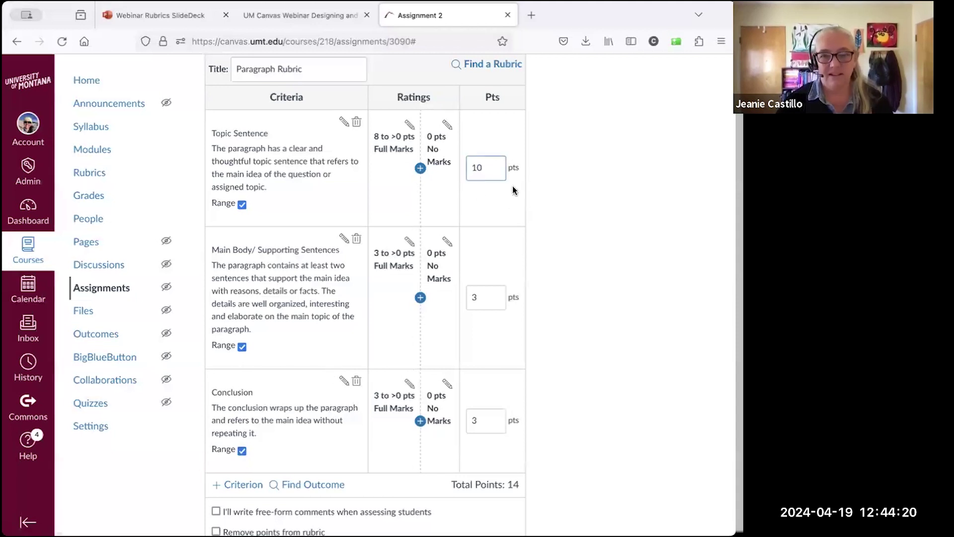
{"action": "left_click", "coordinate": [392, 201]}
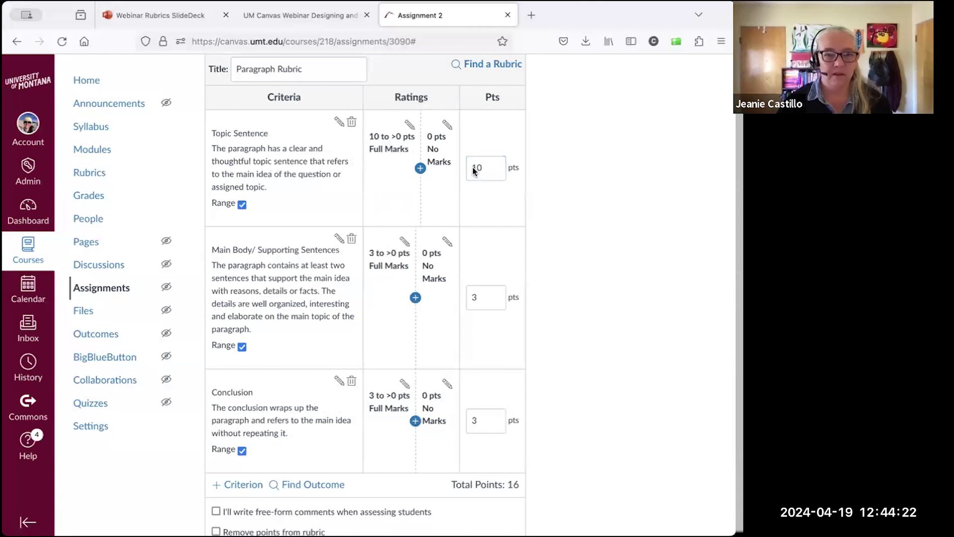
- Enable the option to use this rubric for assignment grading
{"action": "scroll", "coordinate": [392, 334], "scroll_direction": "down", "scroll_amount": 3}
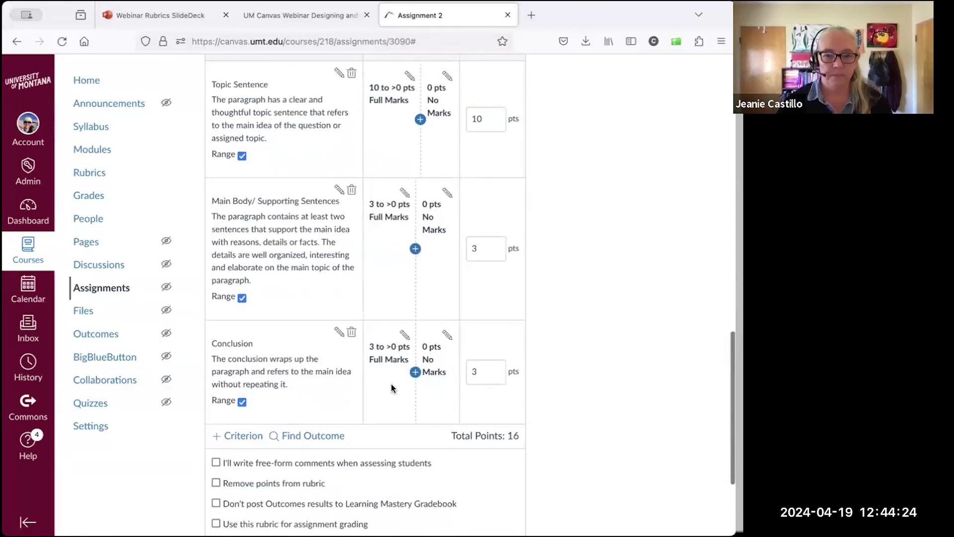
{"action": "scroll", "coordinate": [383, 396], "scroll_direction": "down", "scroll_amount": 1}
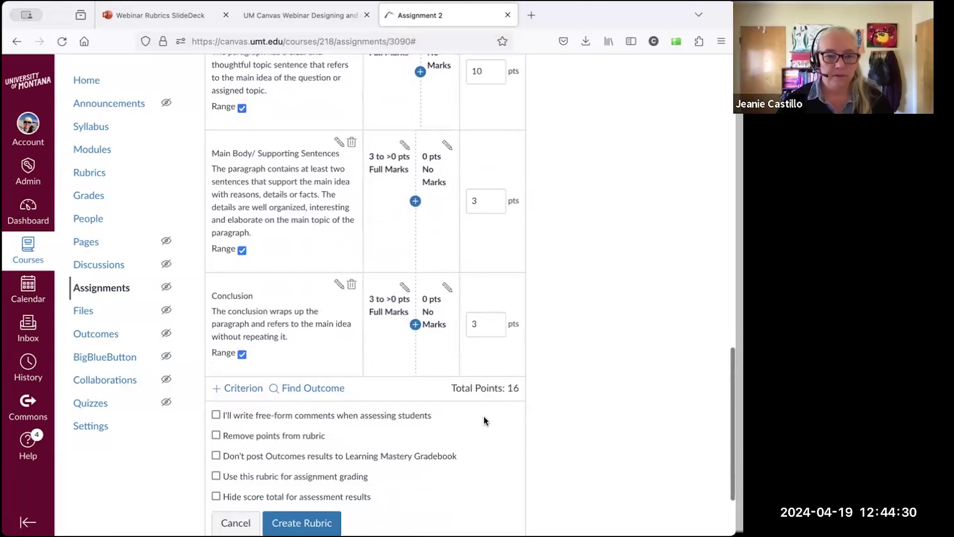
{"action": "scroll", "coordinate": [484, 416], "scroll_direction": "down", "scroll_amount": 2}
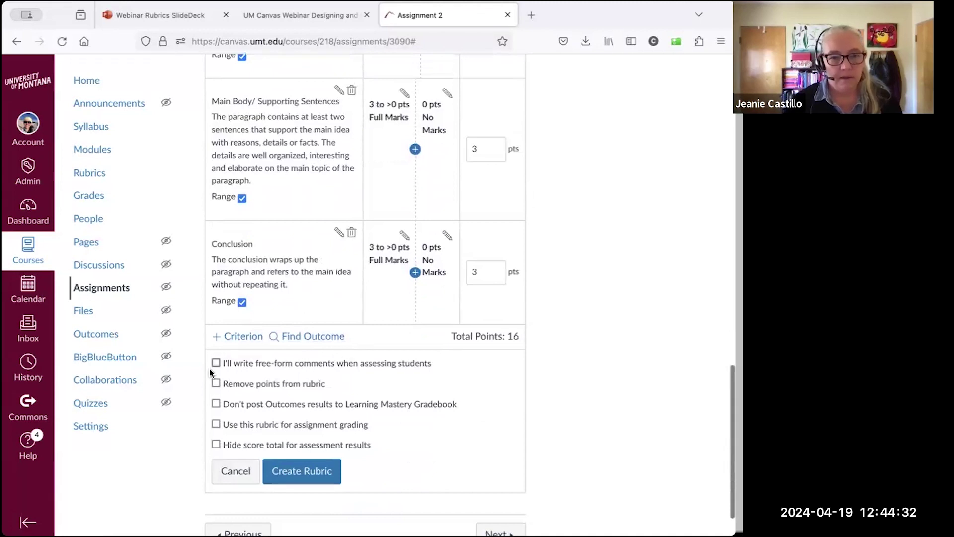
{"action": "left_click", "coordinate": [217, 427]}
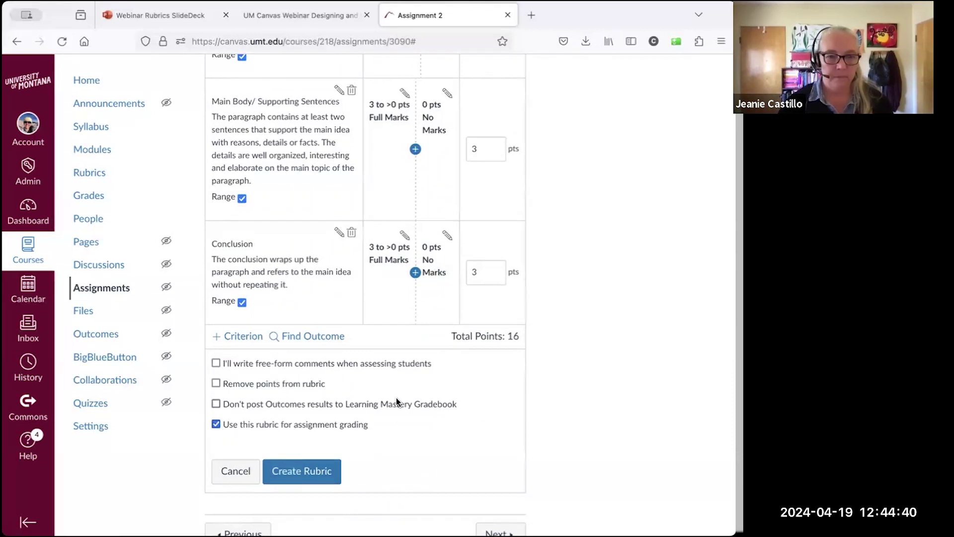
- Create the Paragraph Rubric and change the assignment's points to match the rubric
{"action": "scroll", "coordinate": [396, 398], "scroll_direction": "down", "scroll_amount": 1}
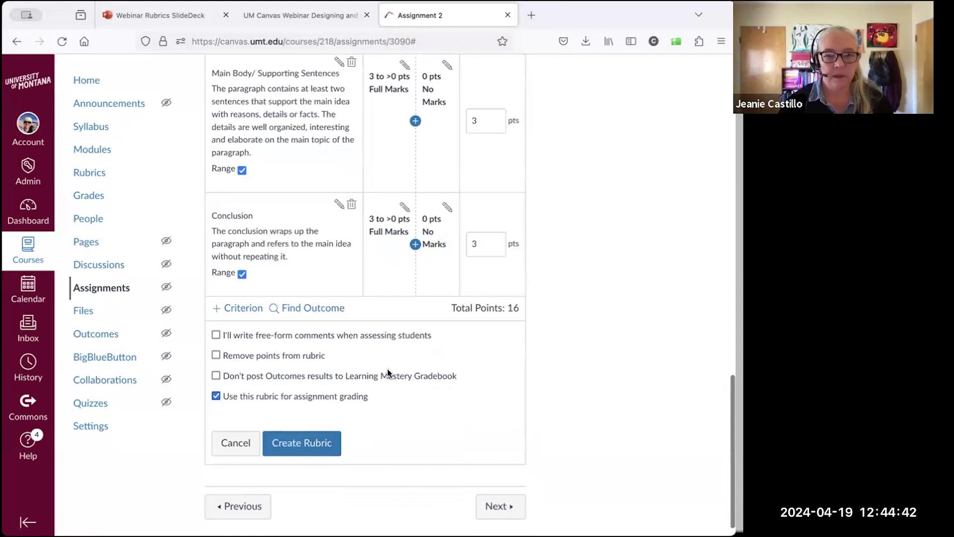
{"action": "scroll", "coordinate": [387, 373], "scroll_direction": "up", "scroll_amount": 1}
{"action": "scroll", "coordinate": [387, 372], "scroll_direction": "down", "scroll_amount": 1}
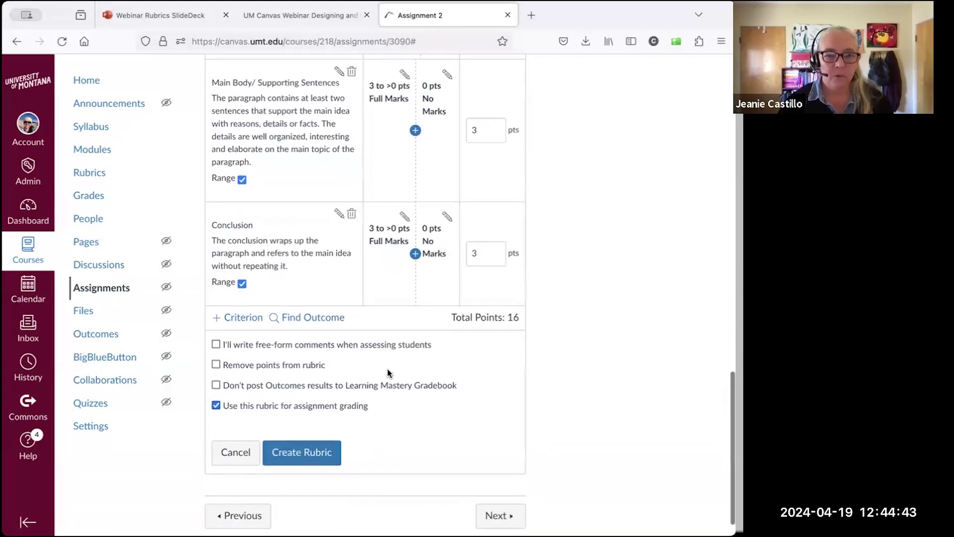
{"action": "left_click", "coordinate": [300, 457]}
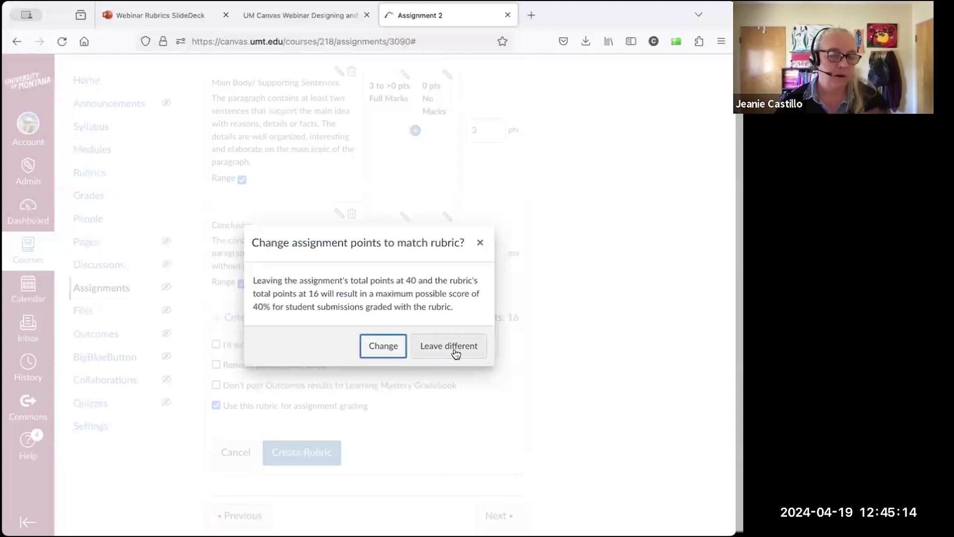
{"action": "left_click", "coordinate": [383, 346]}
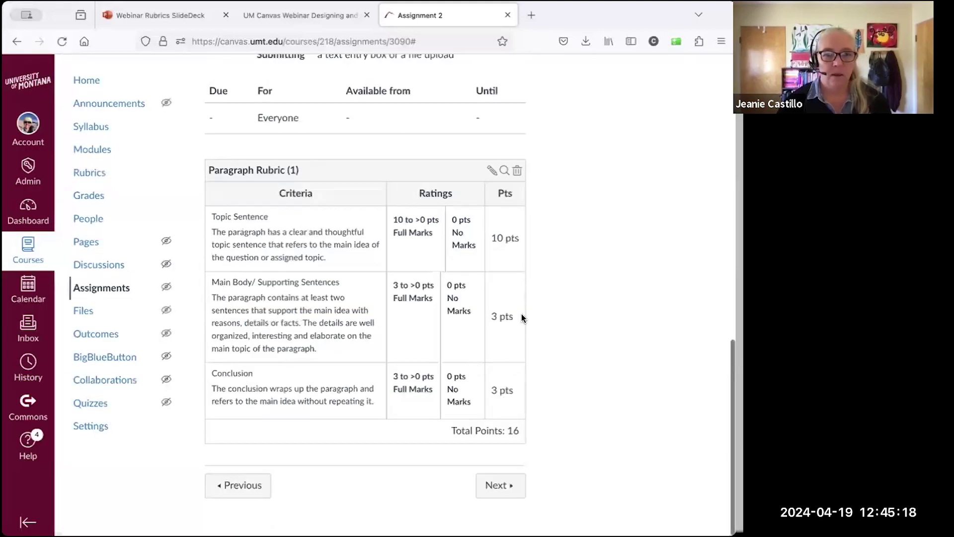
- Examine the assignment's points value and the criteria, ratings and total of the created Paragraph Rubric
{"action": "scroll", "coordinate": [520, 315], "scroll_direction": "up", "scroll_amount": 4}
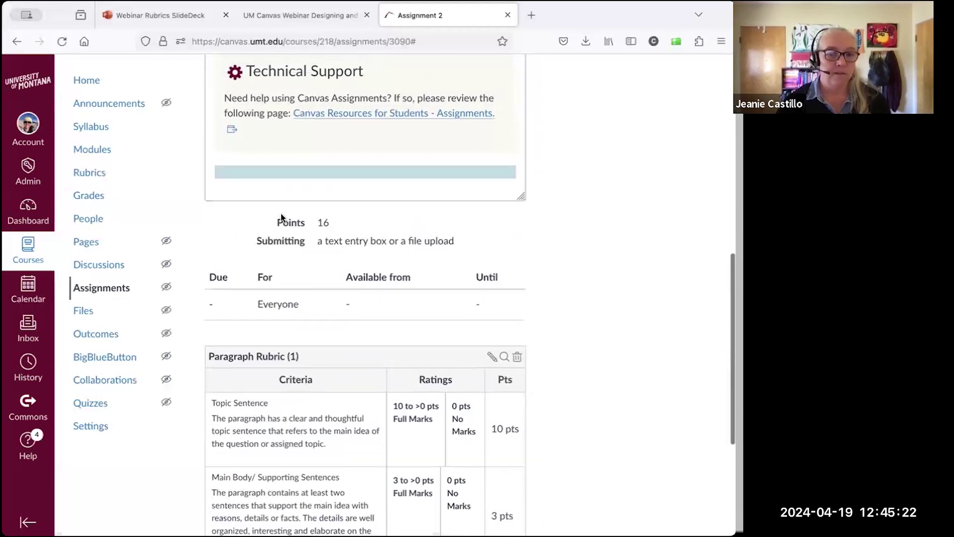
{"action": "scroll", "coordinate": [336, 228], "scroll_direction": "down", "scroll_amount": 1}
{"action": "scroll", "coordinate": [343, 274], "scroll_direction": "down", "scroll_amount": 2}
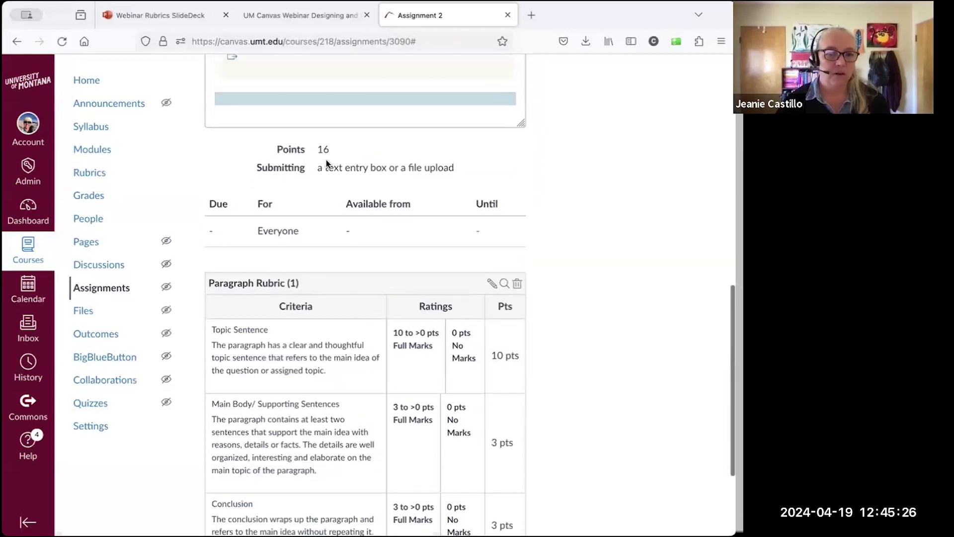
{"action": "scroll", "coordinate": [316, 277], "scroll_direction": "down", "scroll_amount": 5}
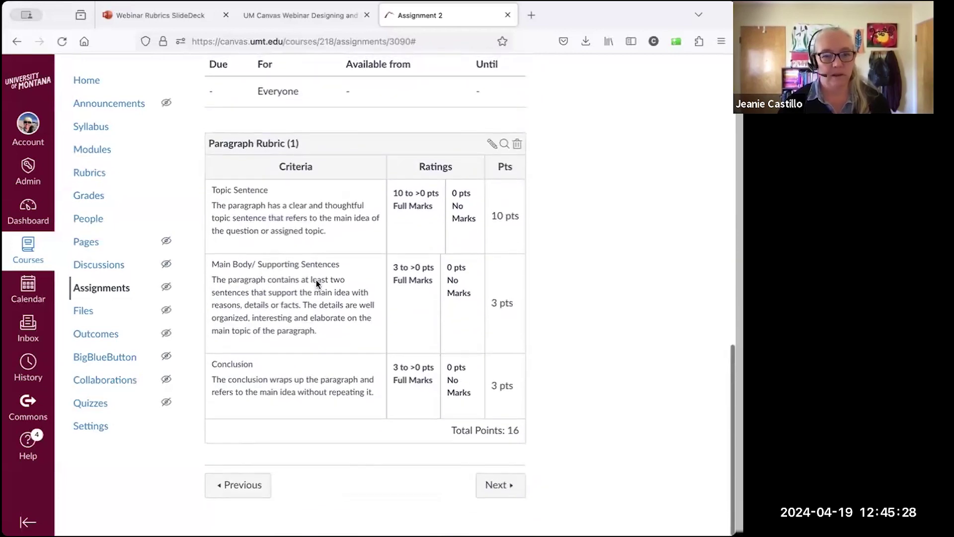
{"action": "scroll", "coordinate": [341, 269], "scroll_direction": "up", "scroll_amount": 2}
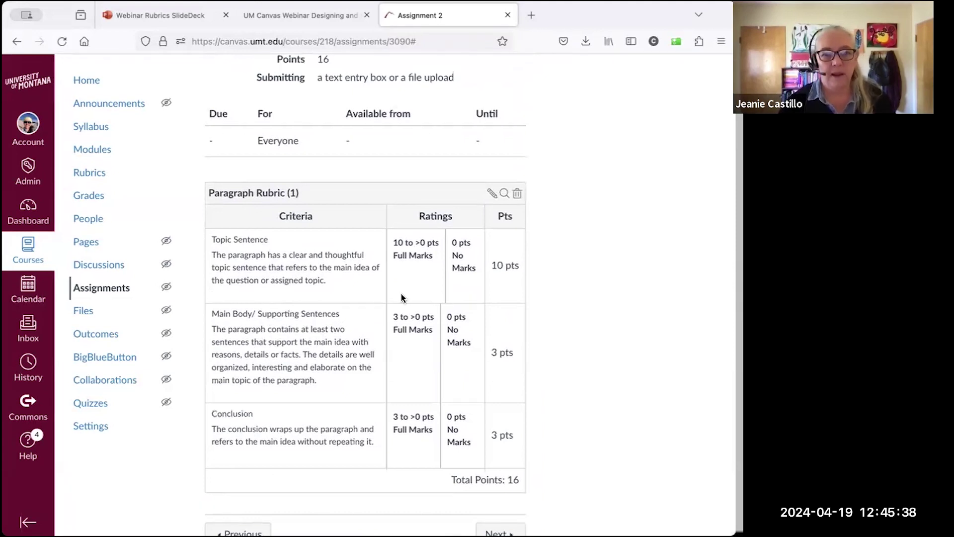
{"action": "scroll", "coordinate": [488, 355], "scroll_direction": "down", "scroll_amount": 2}
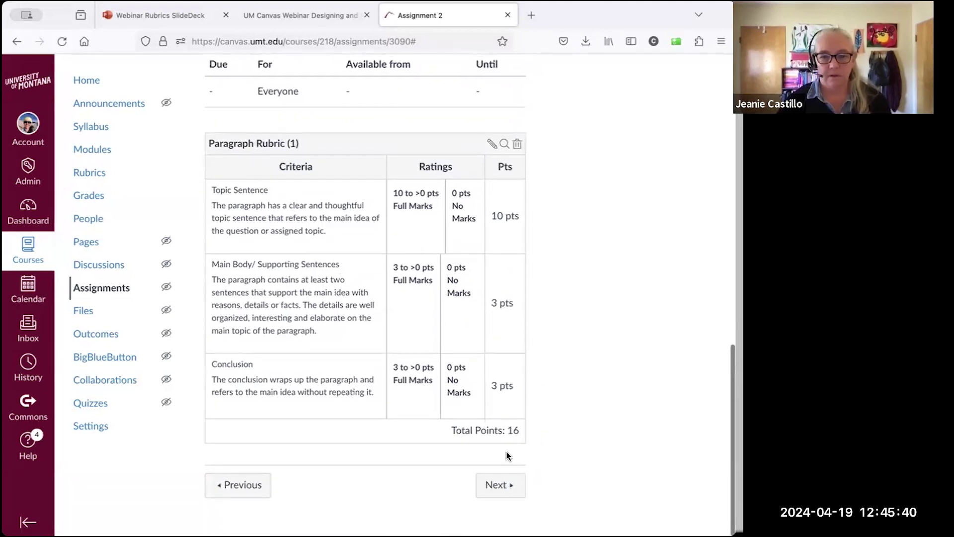
{"action": "scroll", "coordinate": [427, 296], "scroll_direction": "up", "scroll_amount": 7}
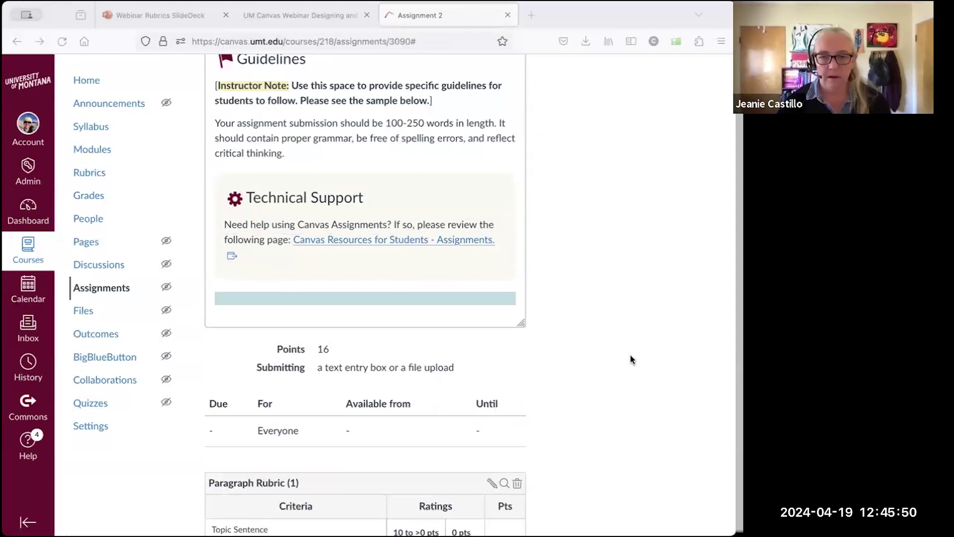
- Open Assignment 2 in SpeedGrader from its related items
{"action": "scroll", "coordinate": [417, 186], "scroll_direction": "up", "scroll_amount": 7}
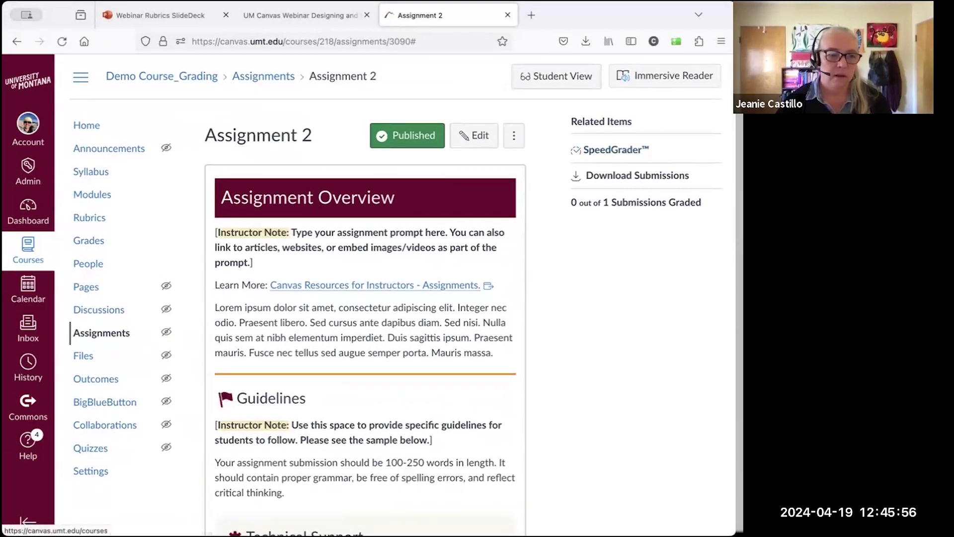
{"action": "left_click", "coordinate": [668, 258]}
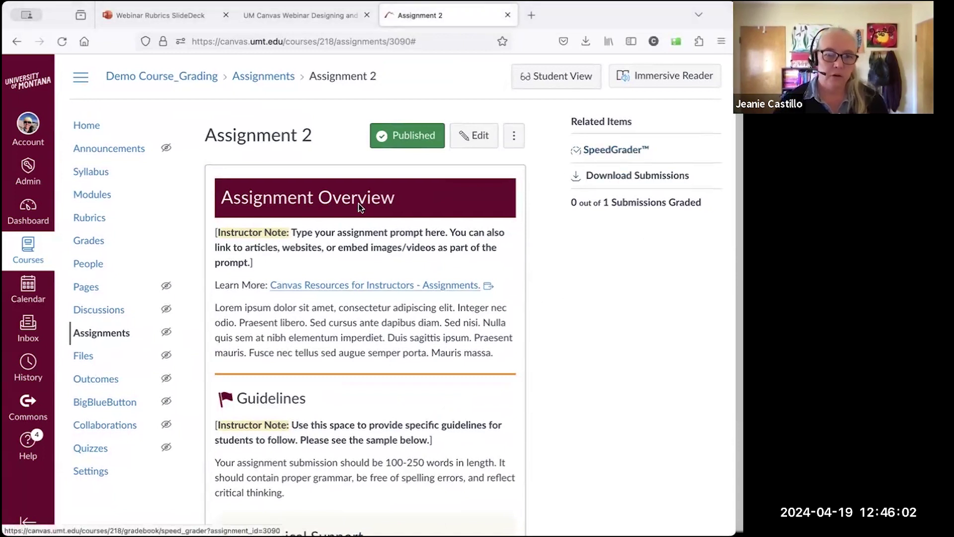
{"action": "left_click", "coordinate": [607, 152]}
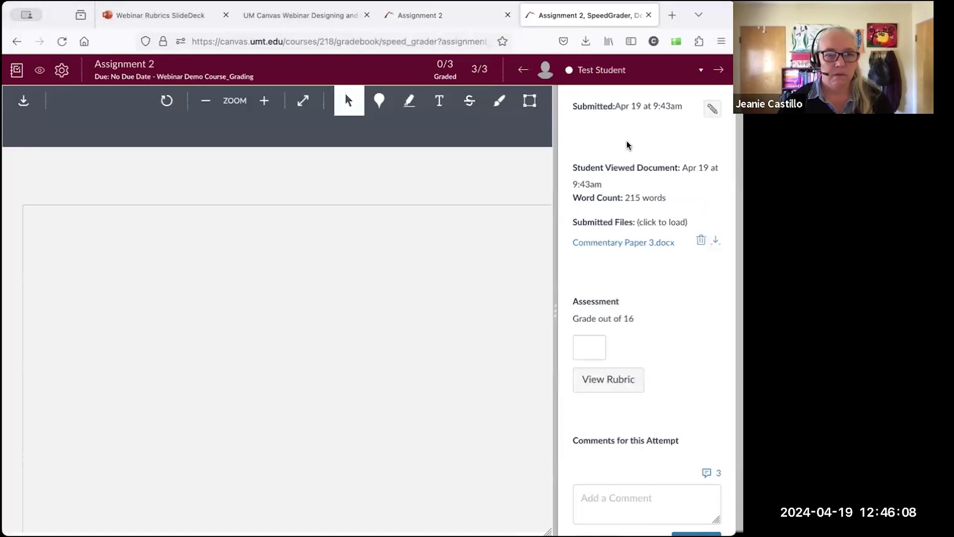
- Look over the Test Student's submitted Commentary Paper 3 and its grade entry field in the assessment section
{"action": "scroll", "coordinate": [462, 347], "scroll_direction": "down", "scroll_amount": 2}
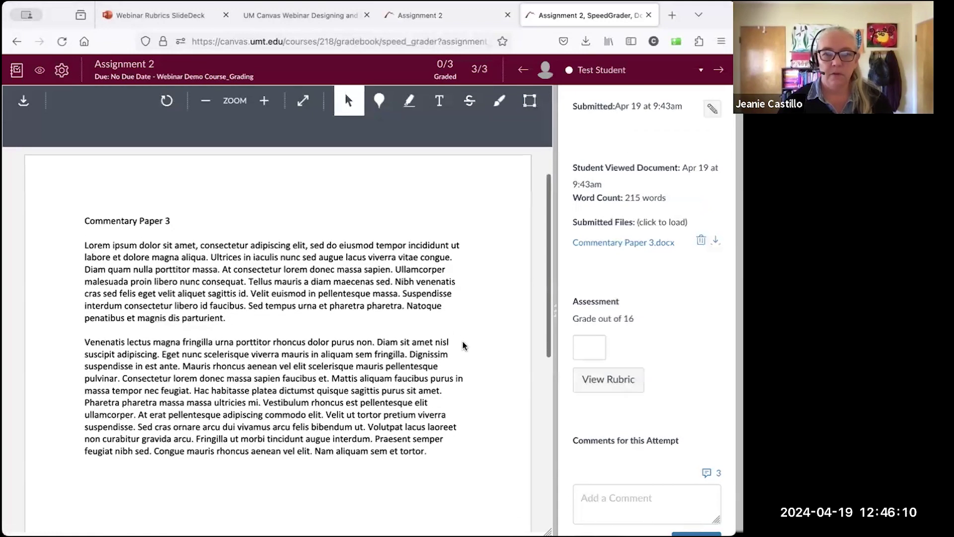
{"action": "scroll", "coordinate": [459, 286], "scroll_direction": "up", "scroll_amount": 2}
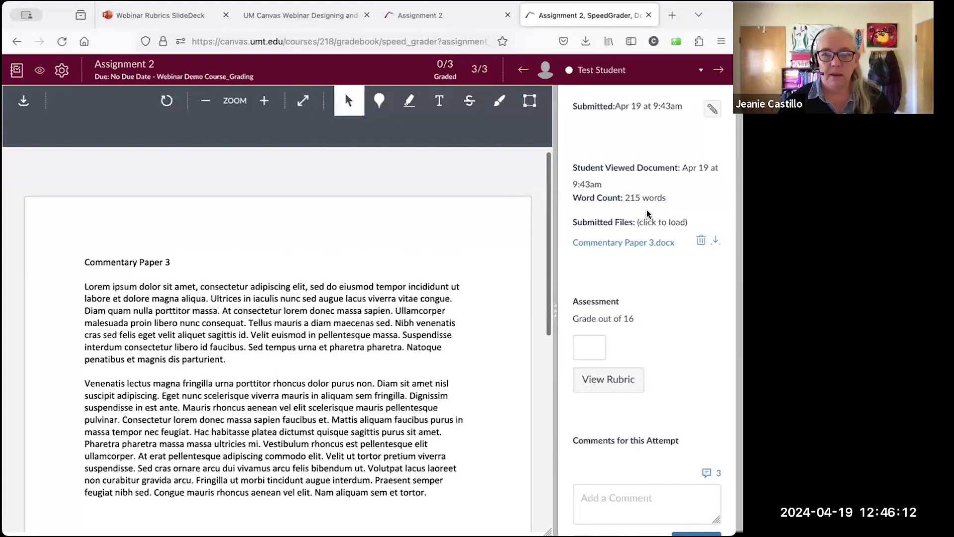
{"action": "left_click", "coordinate": [587, 350]}
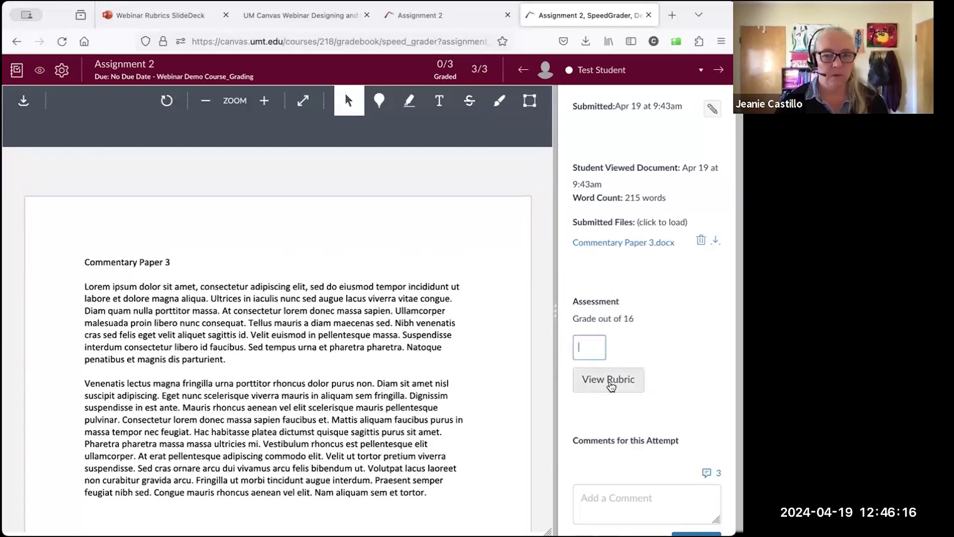
- Open the Paragraph Rubric for grading the submission and widen the grading pane until all ratings and points are visible
{"action": "left_click", "coordinate": [610, 383]}
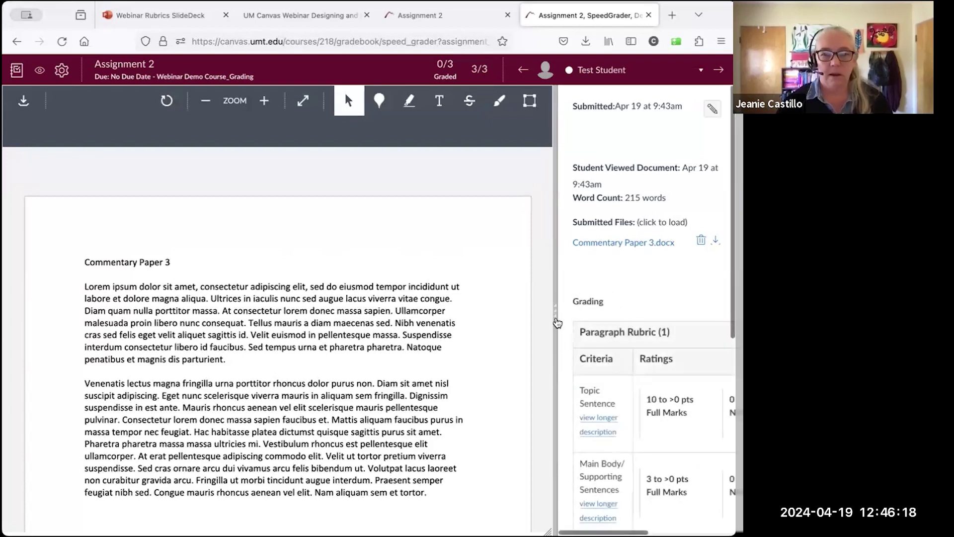
{"action": "left_click_drag", "start_coordinate": [557, 323], "coordinate": [256, 335]}
{"action": "scroll", "coordinate": [498, 270], "scroll_direction": "down", "scroll_amount": 3}
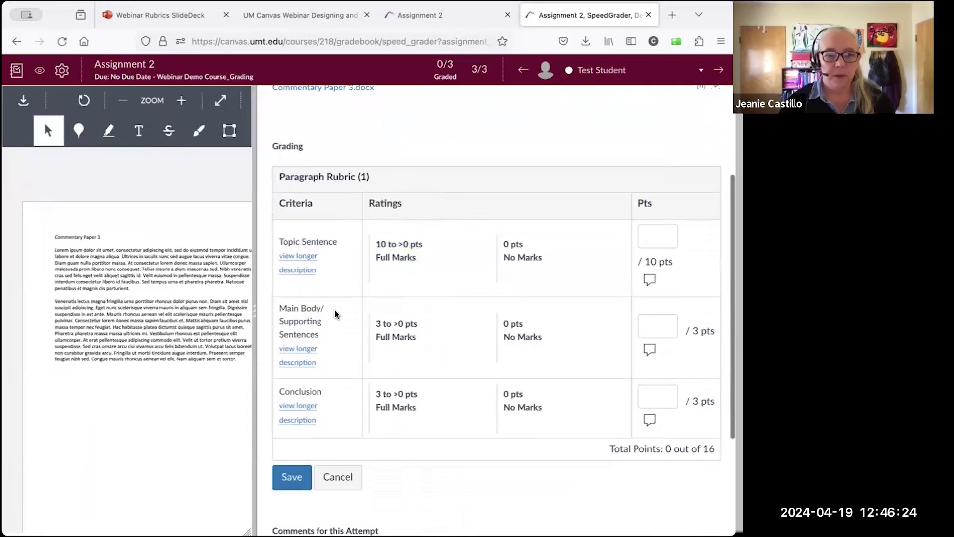
{"action": "left_click_drag", "start_coordinate": [255, 311], "coordinate": [287, 317]}
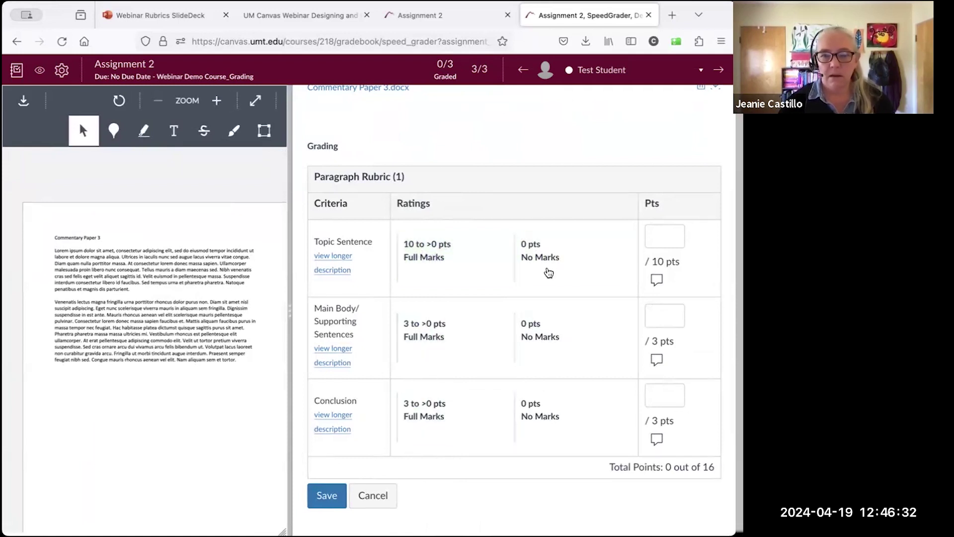
- Rate Topic Sentence and Conclusion with Full Marks and Main Body/Supporting Sentences with No Marks
{"action": "left_click", "coordinate": [432, 258]}
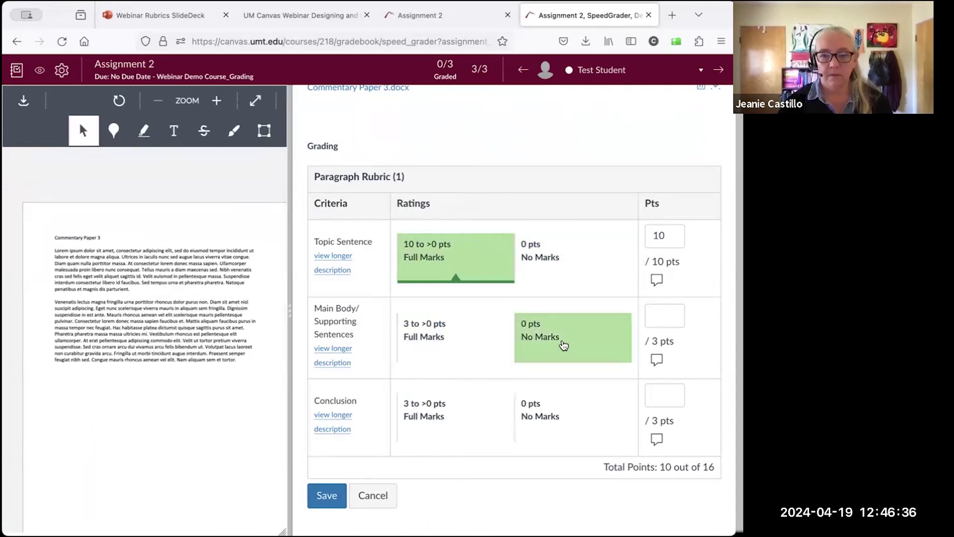
{"action": "left_click", "coordinate": [563, 345]}
{"action": "left_click", "coordinate": [438, 432]}
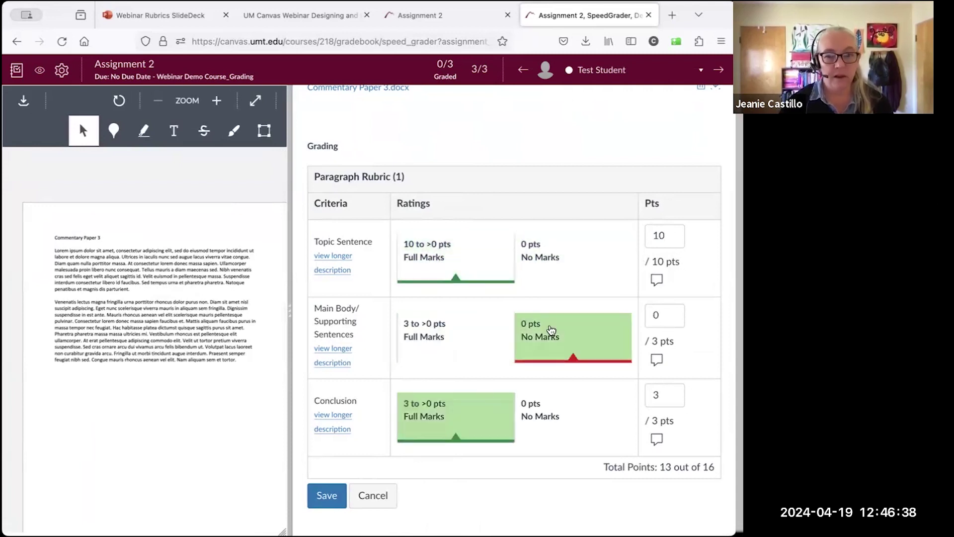
- Set the Topic Sentence score to 8 points and add the criterion comment "Great topic sentence!"
{"action": "left_click", "coordinate": [657, 235]}
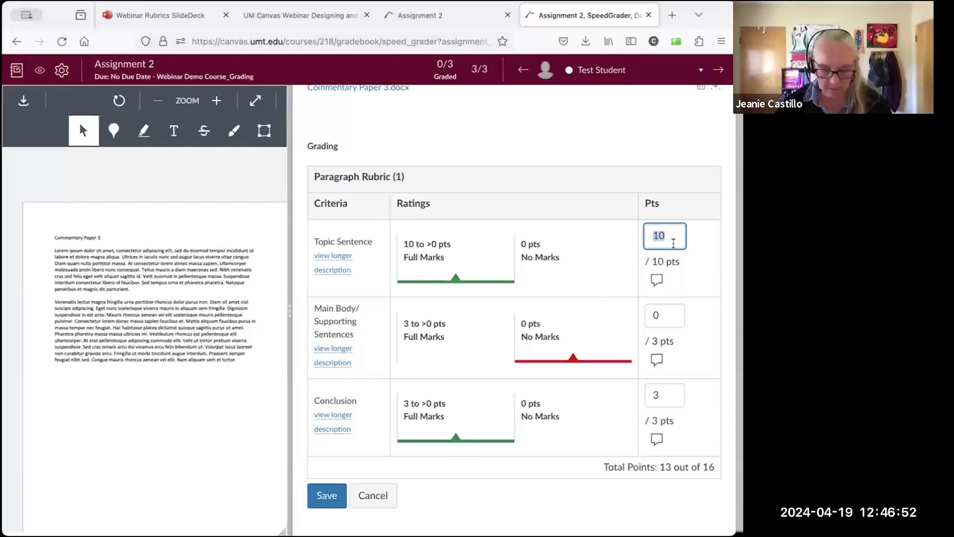
{"action": "type", "text": "8"}
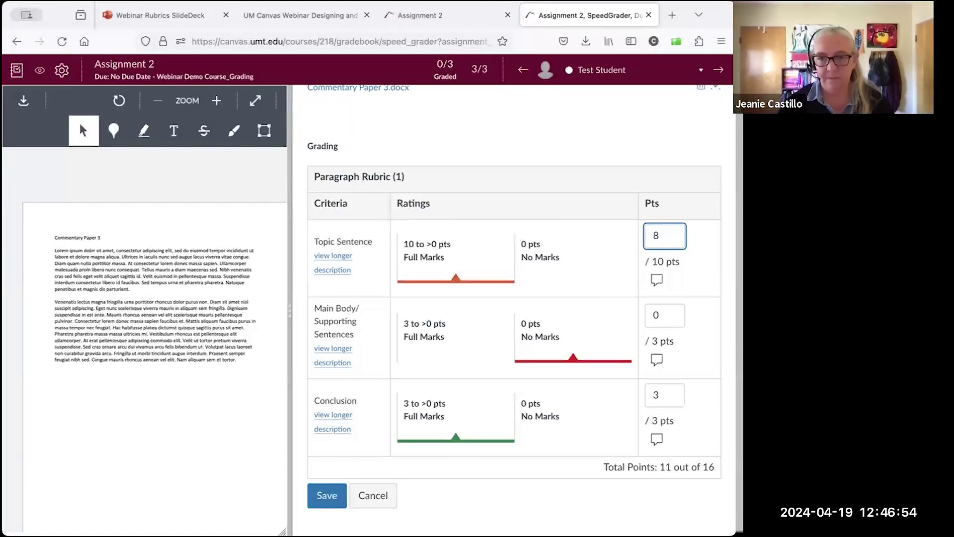
{"action": "left_click", "coordinate": [657, 280]}
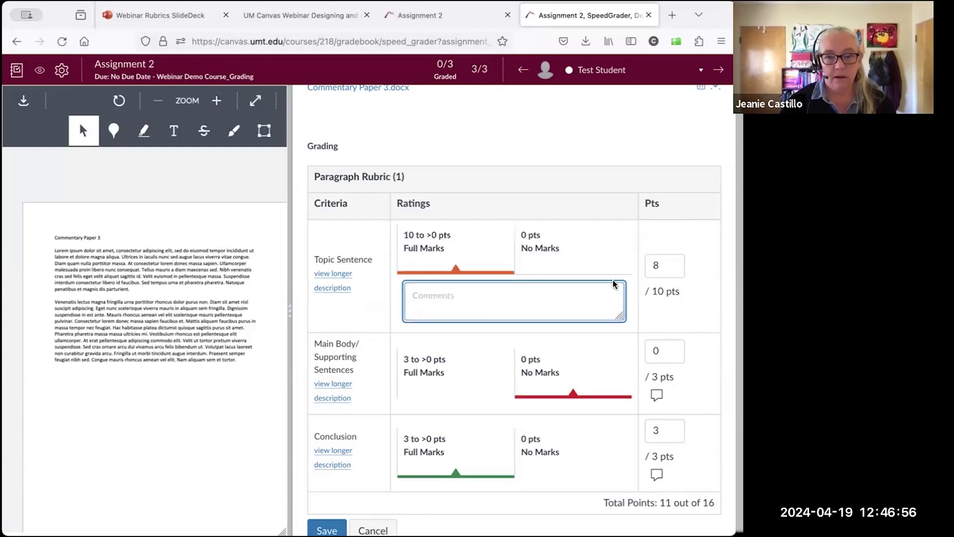
{"action": "type", "text": "Great topic sentence!"}
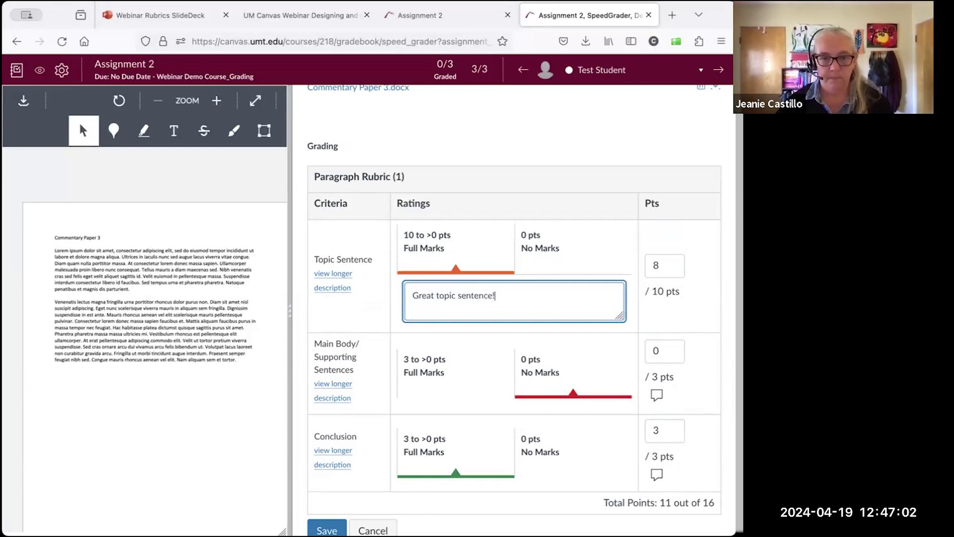
- Save the Paragraph Rubric assessment and submit it for Assignment 2
{"action": "scroll", "coordinate": [598, 332], "scroll_direction": "down", "scroll_amount": 3}
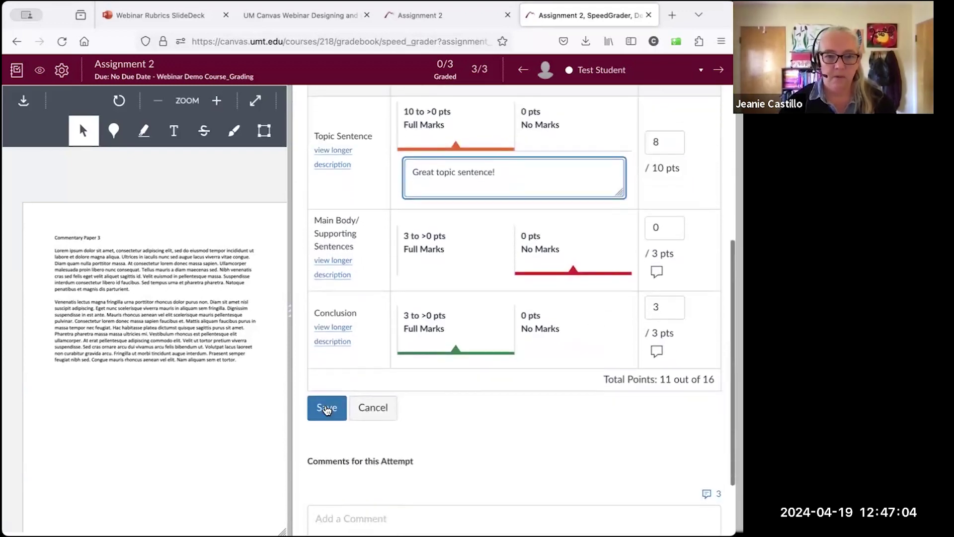
{"action": "left_click", "coordinate": [324, 407]}
{"action": "scroll", "coordinate": [496, 377], "scroll_direction": "down", "scroll_amount": 6}
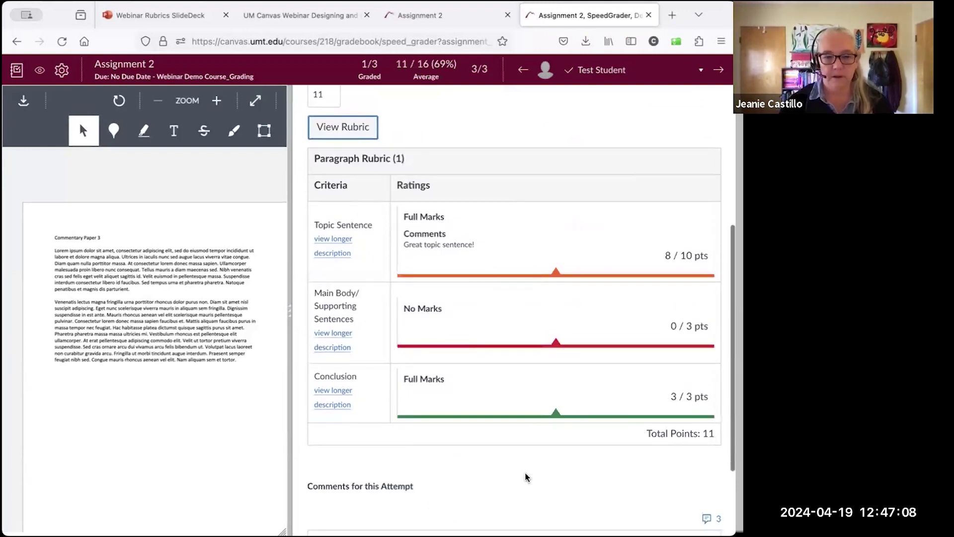
{"action": "scroll", "coordinate": [527, 478], "scroll_direction": "down", "scroll_amount": 3}
{"action": "scroll", "coordinate": [526, 387], "scroll_direction": "up", "scroll_amount": 1}
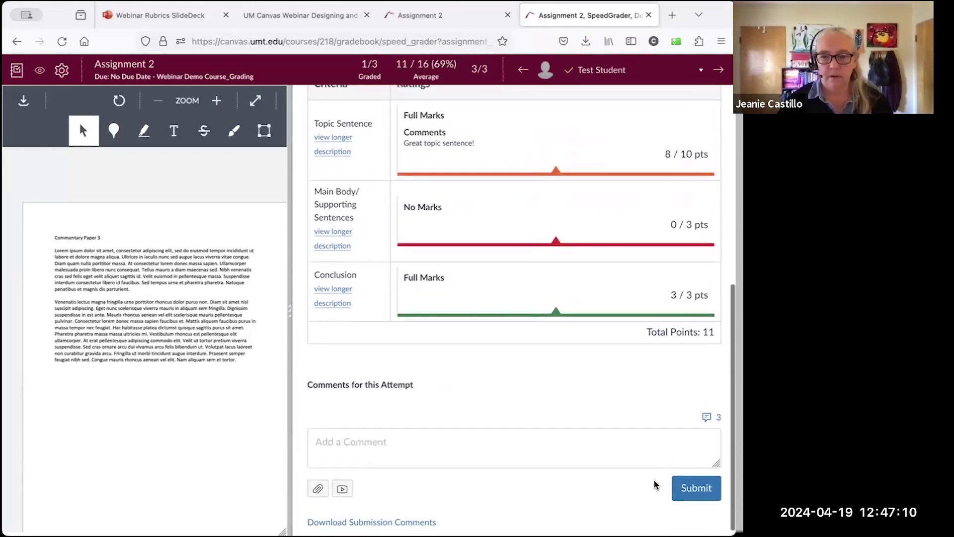
{"action": "left_click", "coordinate": [704, 489]}
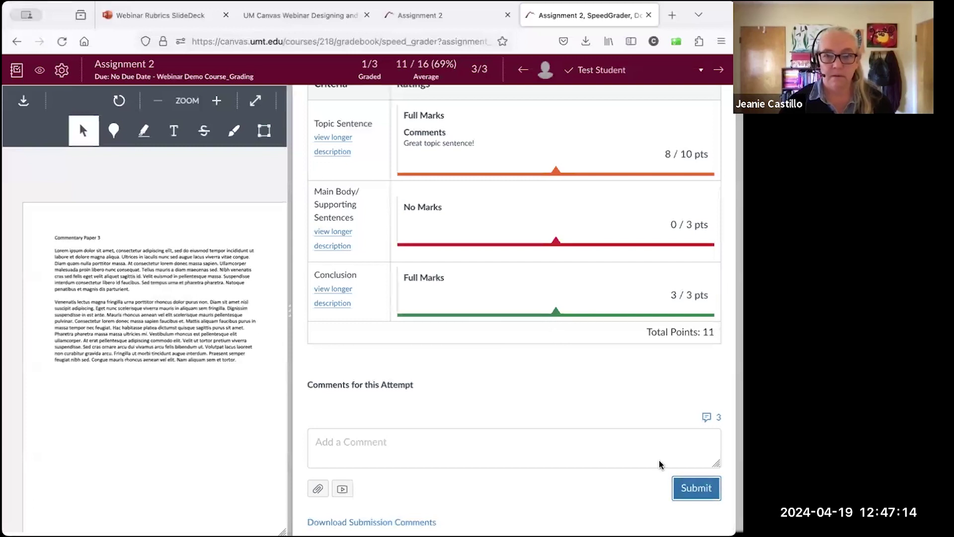
- Check the grade and rubric ratings for Assignment 2, and return to the course gradebook
{"action": "scroll", "coordinate": [420, 390], "scroll_direction": "up", "scroll_amount": 5}
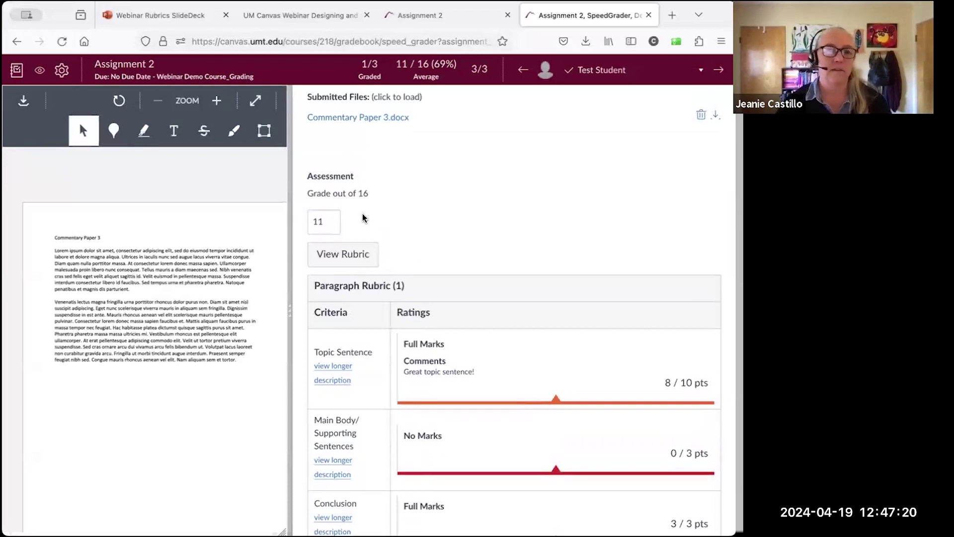
{"action": "scroll", "coordinate": [477, 348], "scroll_direction": "down", "scroll_amount": 2}
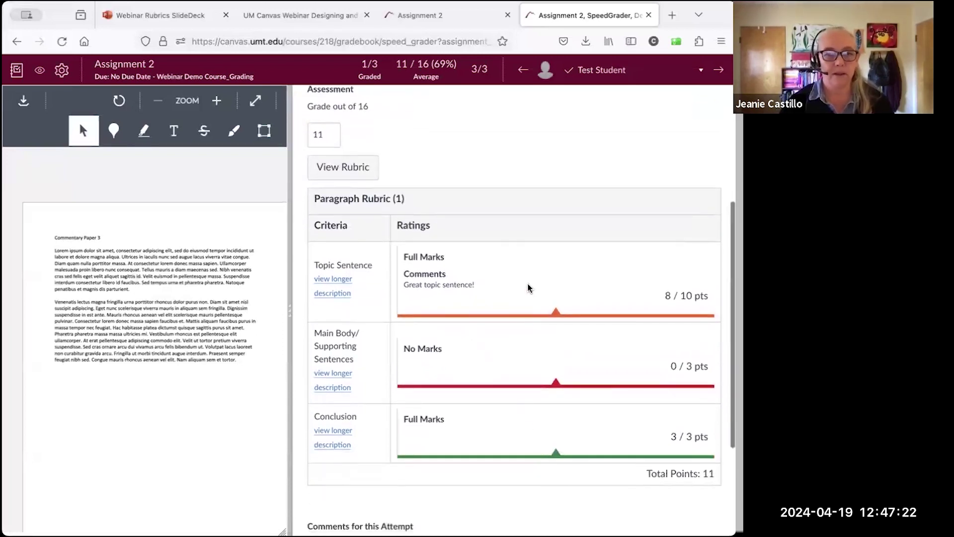
{"action": "scroll", "coordinate": [524, 185], "scroll_direction": "up", "scroll_amount": 5}
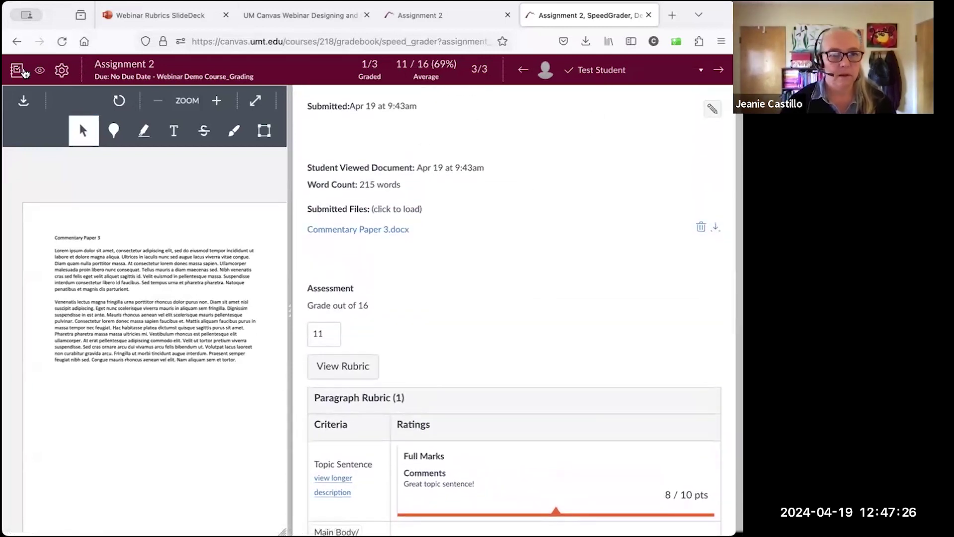
{"action": "left_click", "coordinate": [17, 70]}
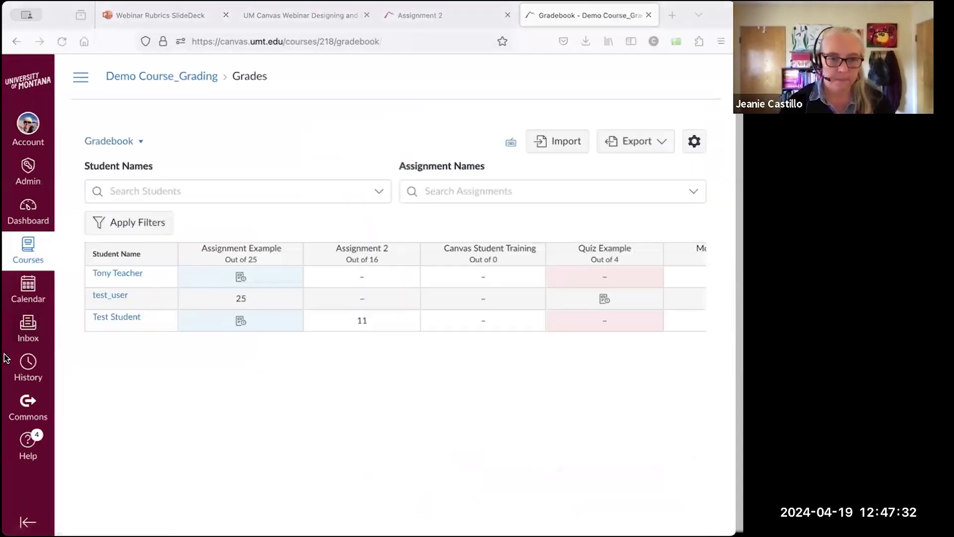
{"action": "left_click", "coordinate": [656, 455]}
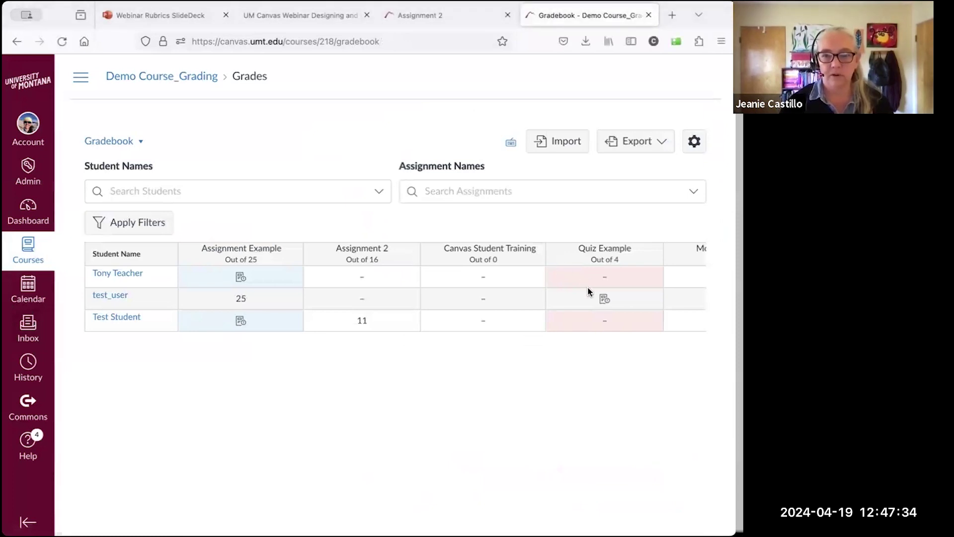
- Open Discussion 1 Example in SpeedGrader from its gradebook column
{"action": "scroll", "coordinate": [587, 288], "scroll_direction": "right", "scroll_amount": 10}
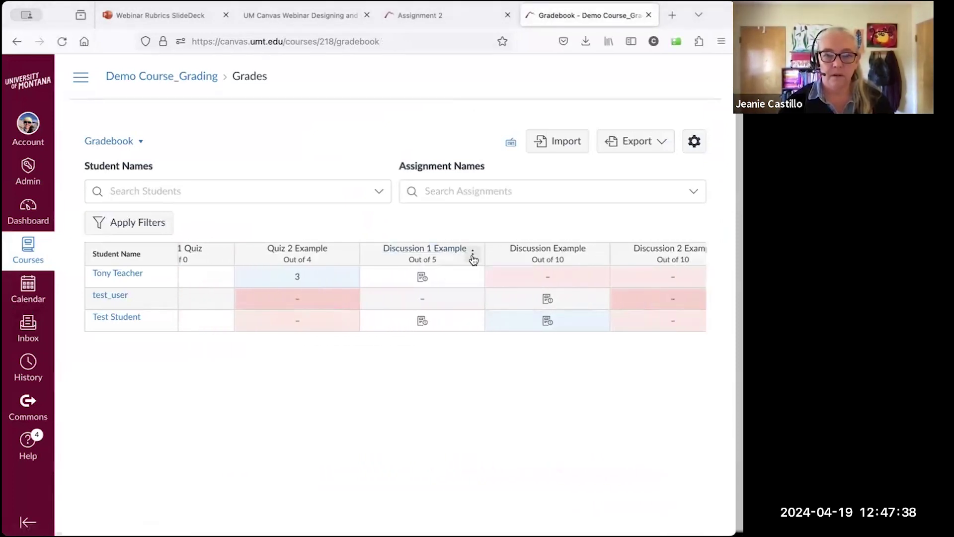
{"action": "left_click", "coordinate": [473, 254]}
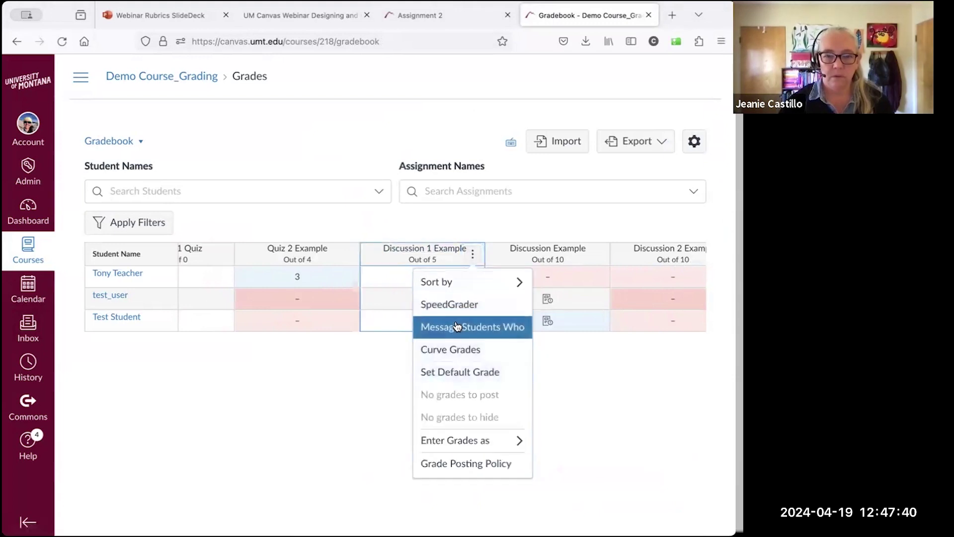
{"action": "left_click", "coordinate": [453, 305]}
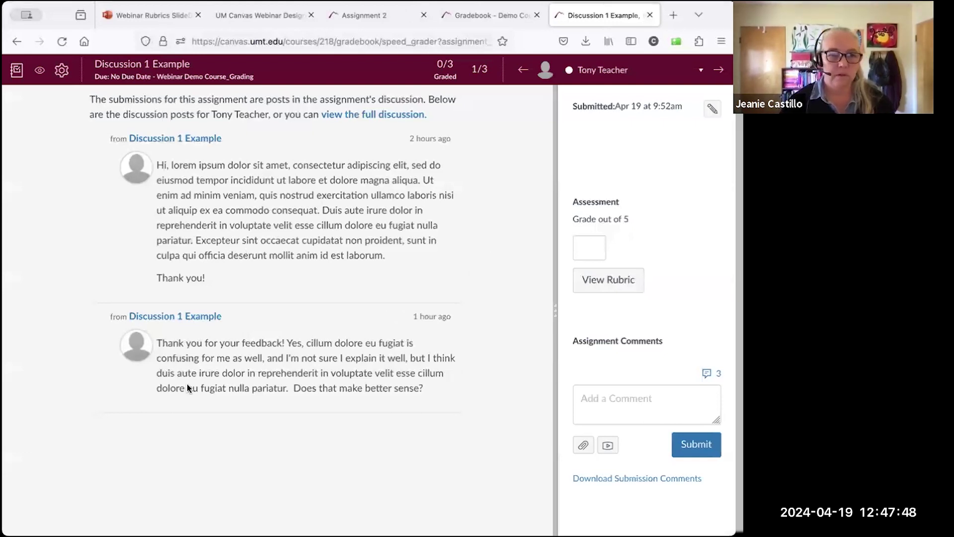
- Open the Discussion Rubric for the first student's posts and expand the grading pane across the page
{"action": "left_click", "coordinate": [609, 281]}
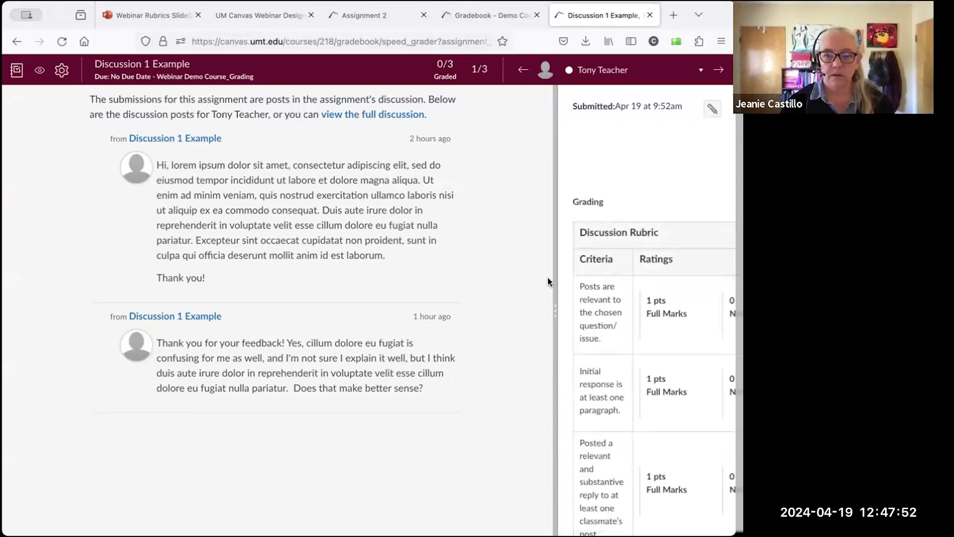
{"action": "left_click_drag", "start_coordinate": [555, 315], "coordinate": [114, 324]}
{"action": "scroll", "coordinate": [234, 315], "scroll_direction": "down", "scroll_amount": 3}
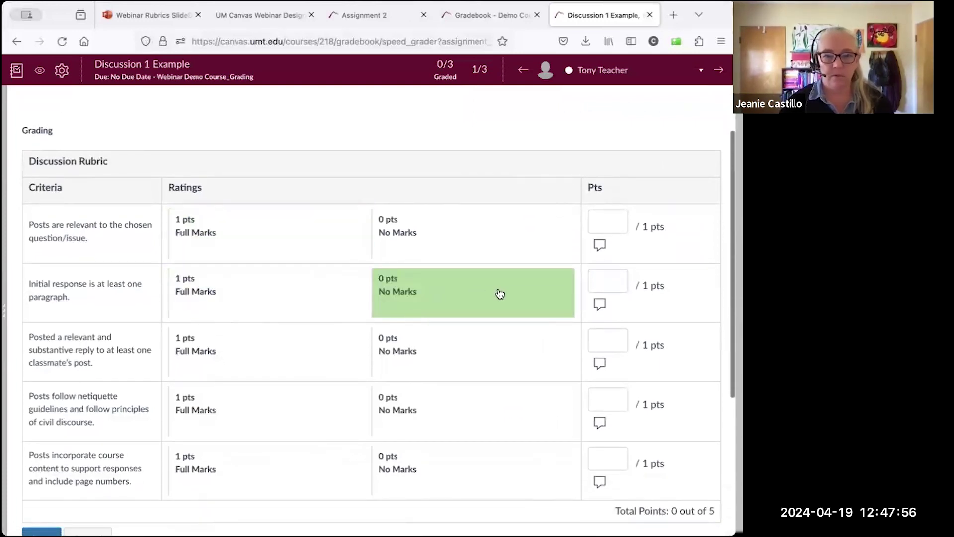
- Rate the classmate reply criterion with No Marks and the other four Discussion Rubric criteria with Full Marks
{"action": "left_click", "coordinate": [606, 280]}
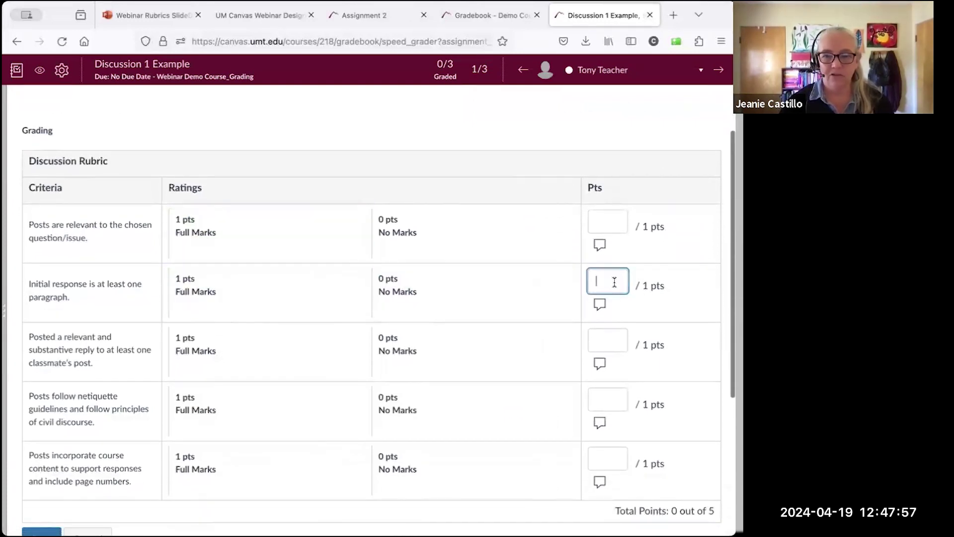
{"action": "left_click", "coordinate": [255, 273]}
{"action": "left_click", "coordinate": [267, 253]}
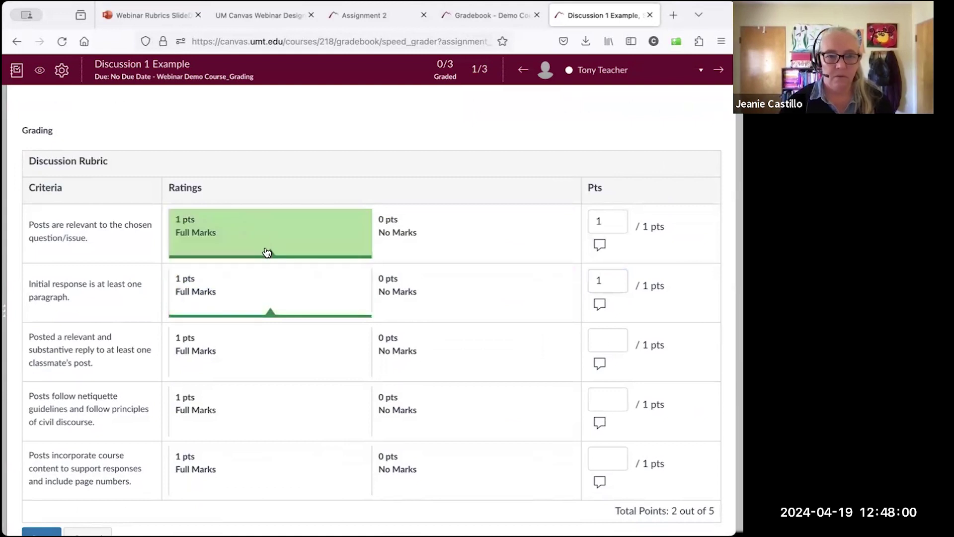
{"action": "left_click", "coordinate": [432, 338]}
{"action": "left_click", "coordinate": [315, 398]}
{"action": "left_click", "coordinate": [296, 471]}
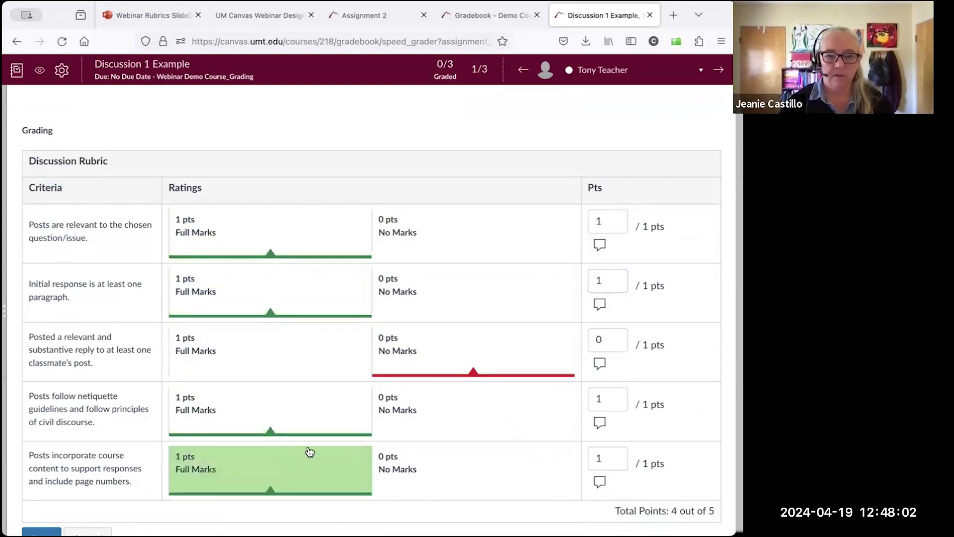
- Add the comment "nice work" to the criterion about incorporating course content and page numbers
{"action": "scroll", "coordinate": [309, 451], "scroll_direction": "down", "scroll_amount": 3}
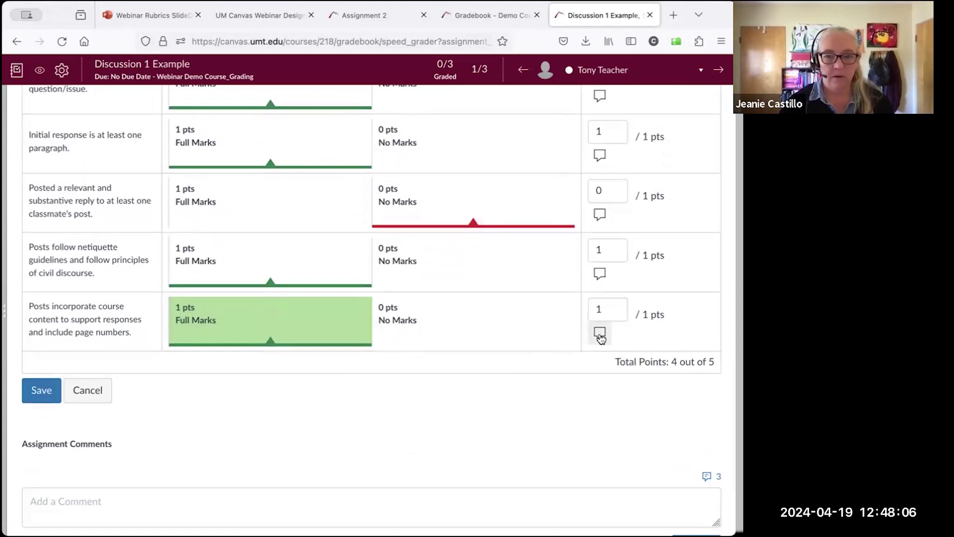
{"action": "left_click", "coordinate": [600, 334]}
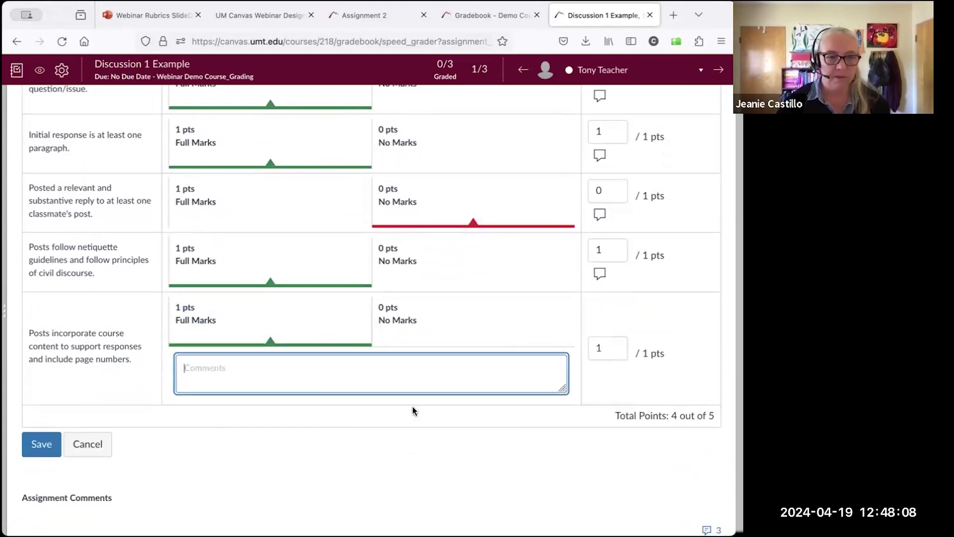
{"action": "type", "text": "n"}
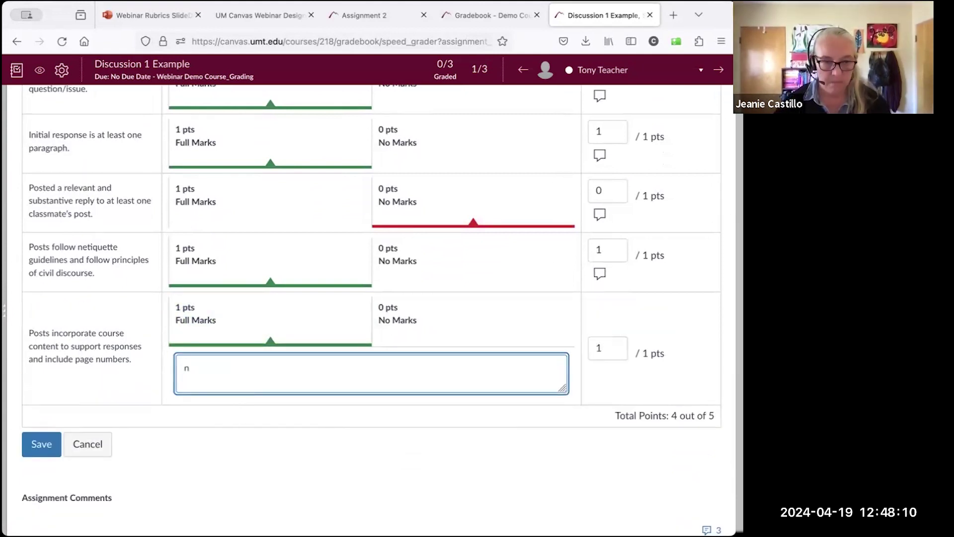
{"action": "type", "text": "ice work"}
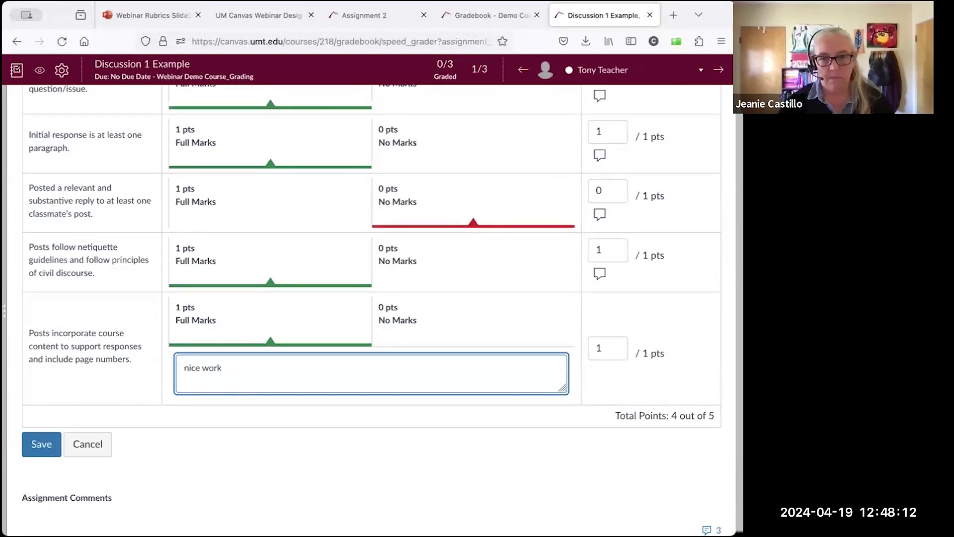
- Save the Discussion Rubric assessment, review its ratings and submit it
{"action": "left_click", "coordinate": [51, 444]}
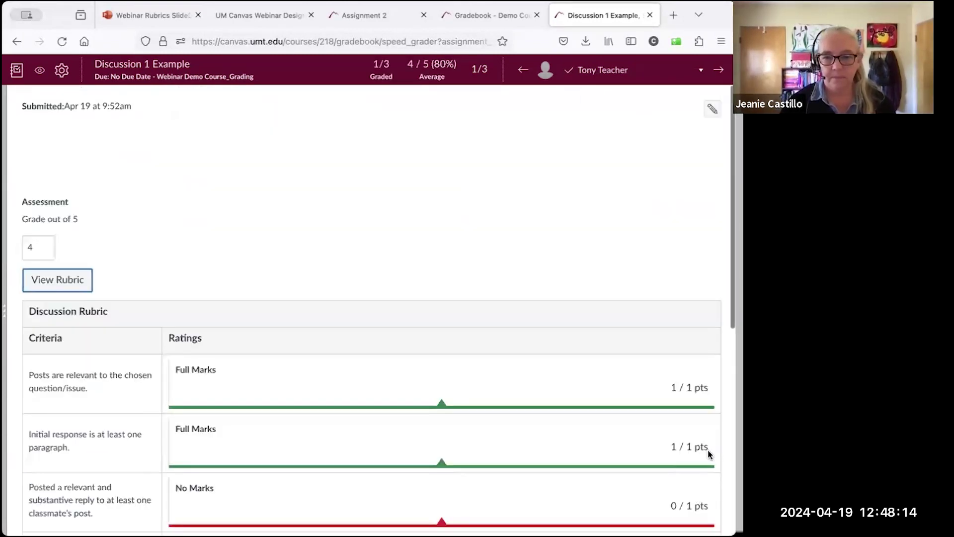
{"action": "scroll", "coordinate": [695, 446], "scroll_direction": "down", "scroll_amount": 5}
{"action": "scroll", "coordinate": [694, 446], "scroll_direction": "down", "scroll_amount": 2}
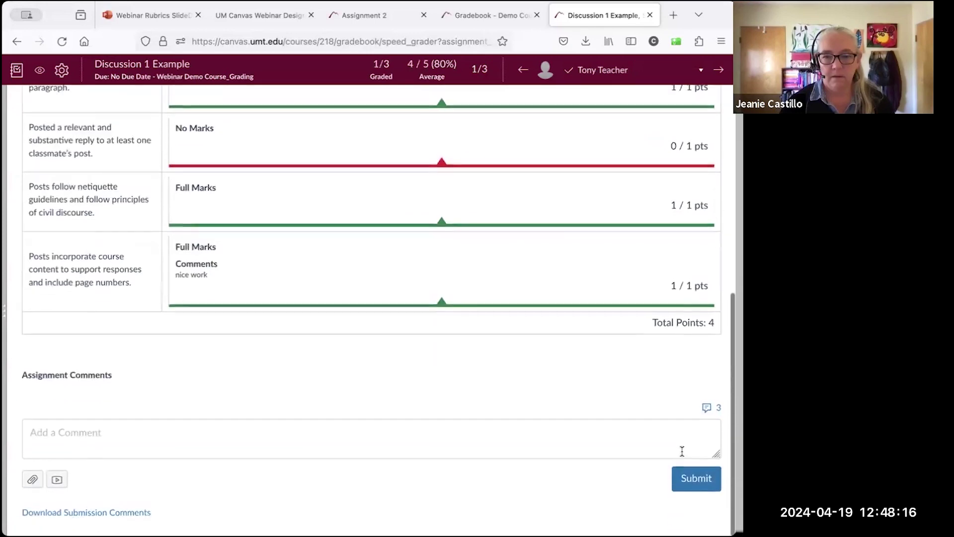
{"action": "scroll", "coordinate": [641, 384], "scroll_direction": "up", "scroll_amount": 7}
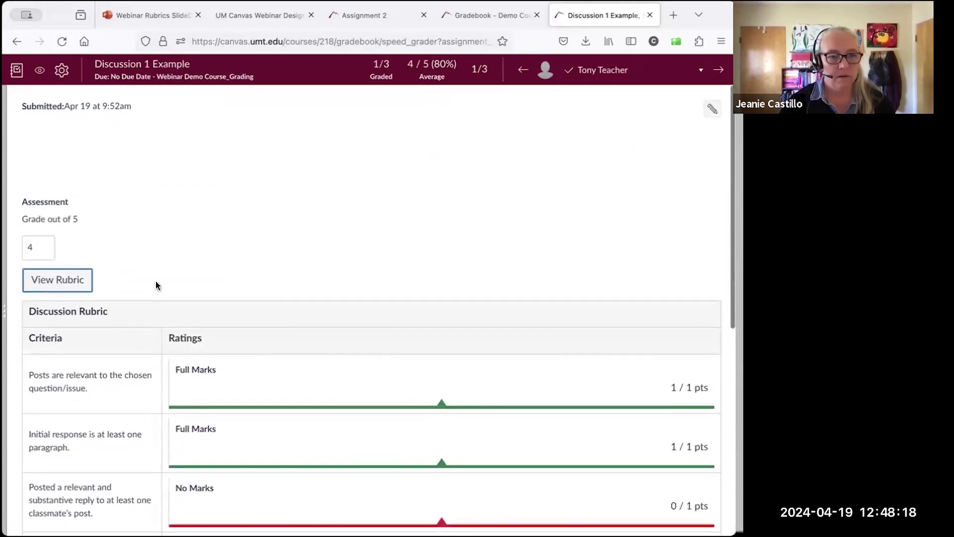
{"action": "scroll", "coordinate": [117, 250], "scroll_direction": "down", "scroll_amount": 7}
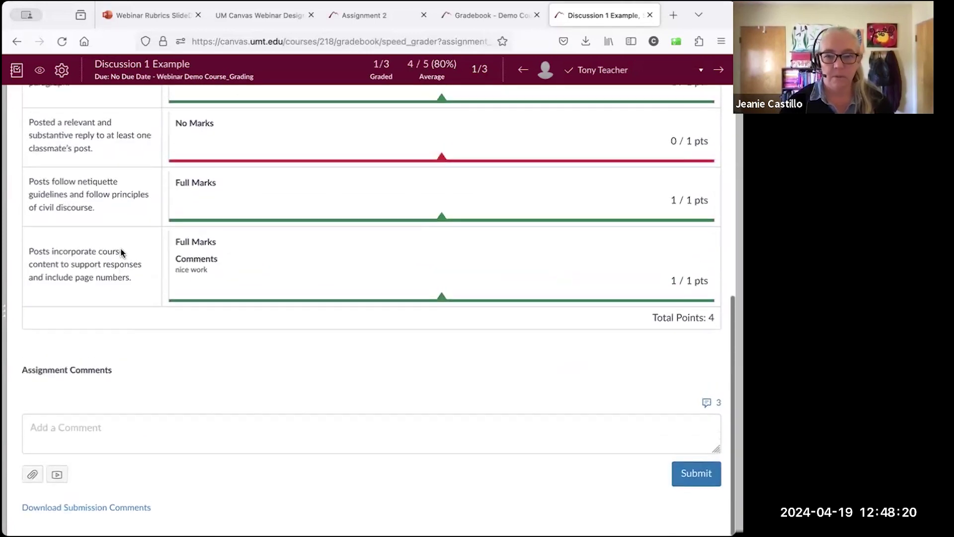
{"action": "left_click", "coordinate": [698, 480]}
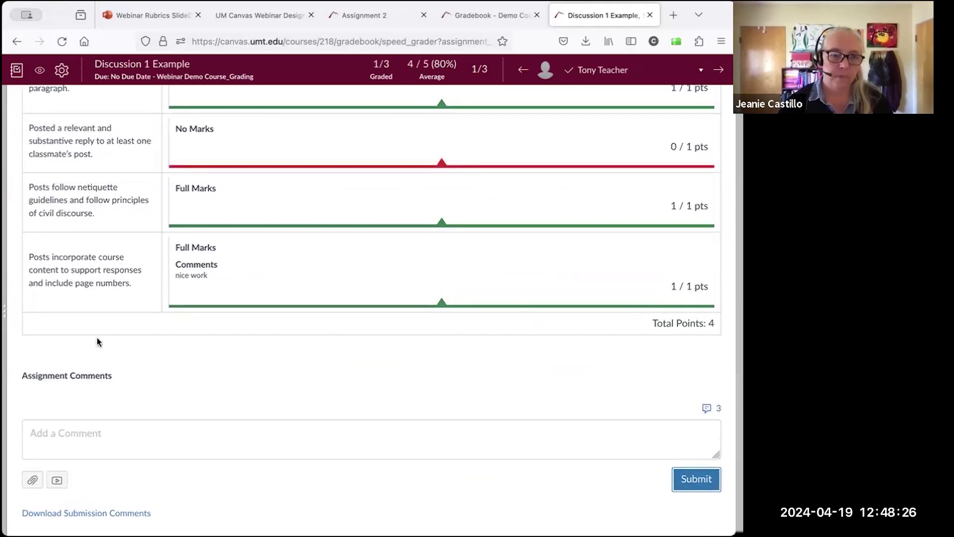
- Narrow the grading pane to bring the discussion posts back into view, and return to the course gradebook
{"action": "left_click_drag", "start_coordinate": [7, 311], "coordinate": [411, 313]}
{"action": "left_click", "coordinate": [16, 69]}
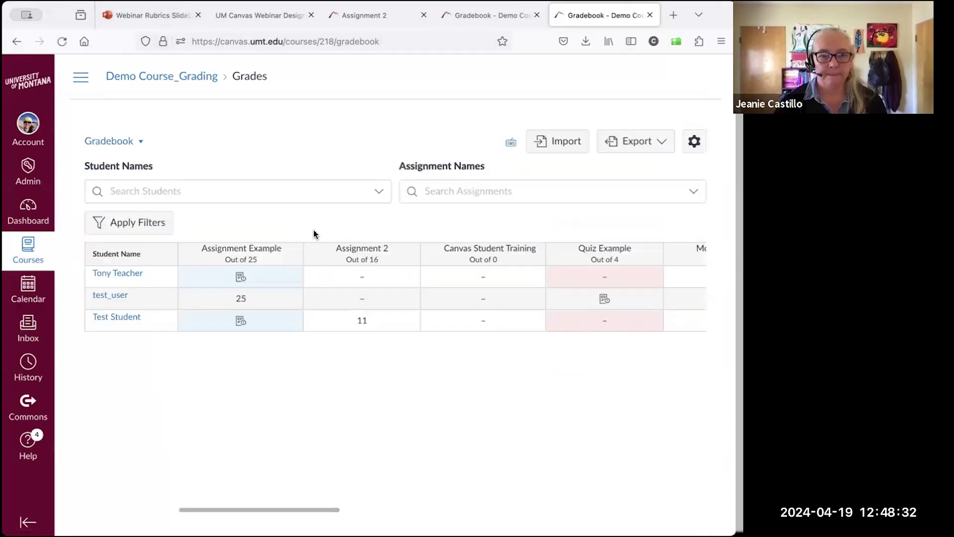
{"action": "left_click", "coordinate": [98, 468]}
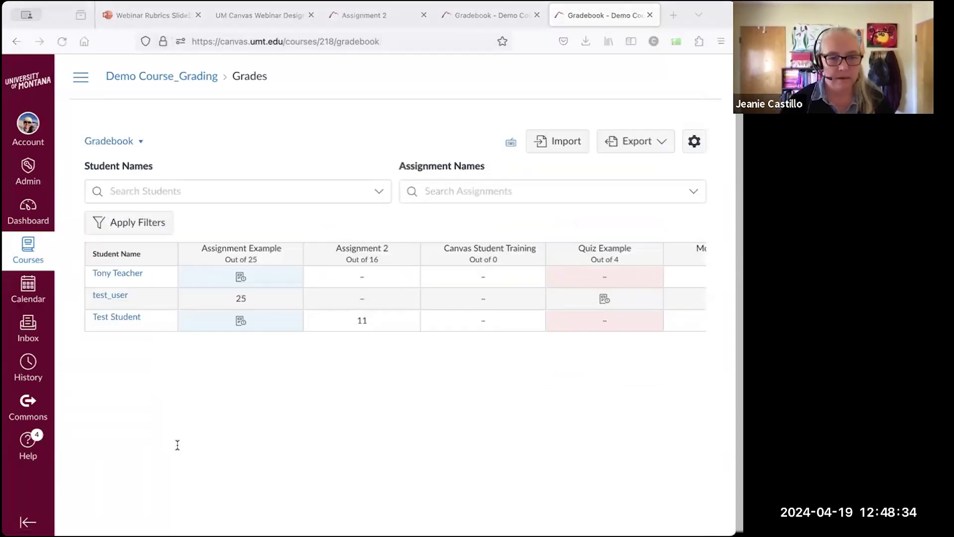
{"action": "left_click", "coordinate": [680, 463]}
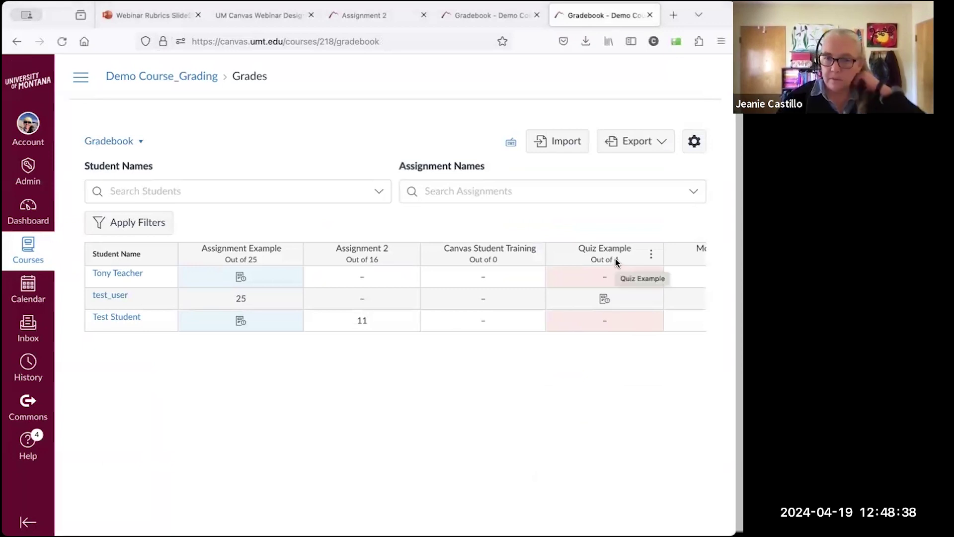
{"action": "left_click", "coordinate": [103, 394]}
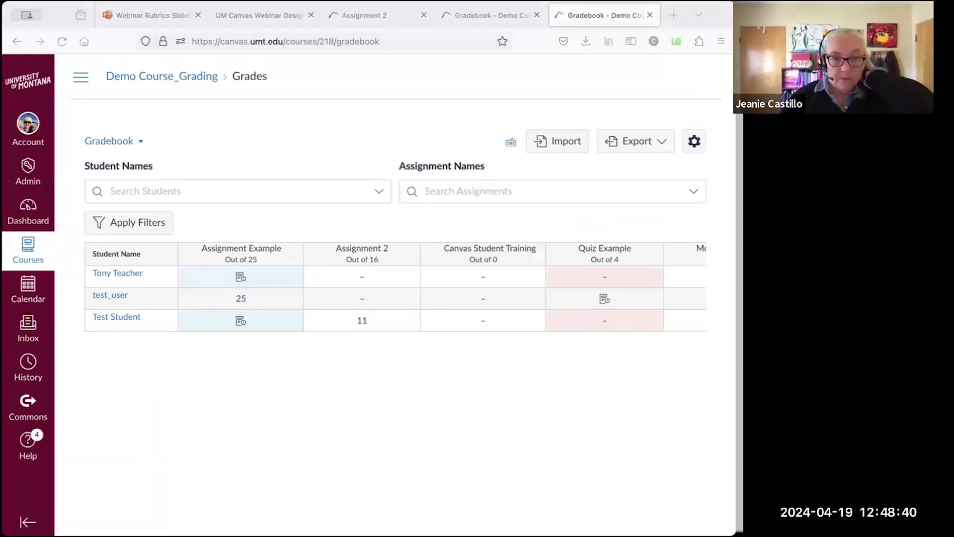
{"action": "left_click", "coordinate": [660, 413]}
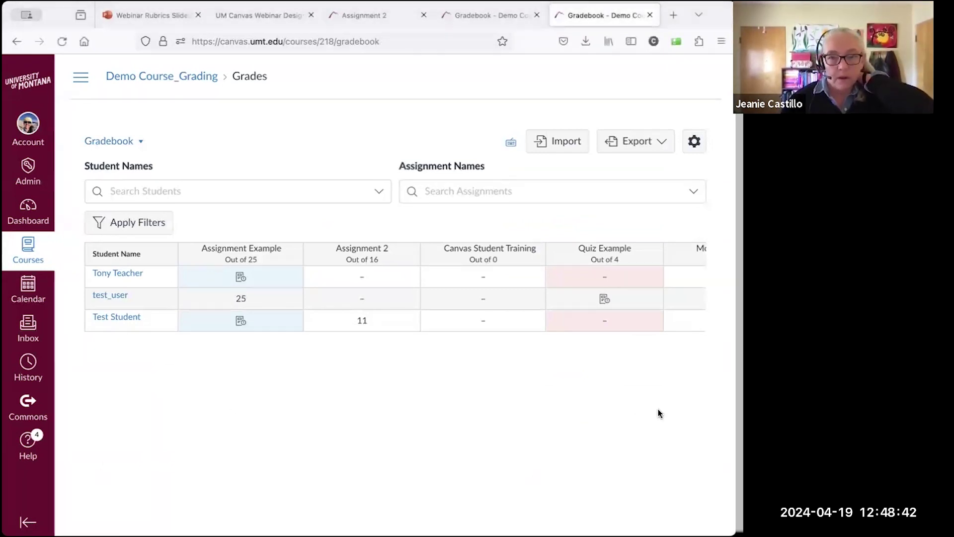
- Open the Quiz 2 Example submissions in SpeedGrader from the gradebook
{"action": "scroll", "coordinate": [560, 280], "scroll_direction": "right", "scroll_amount": 5}
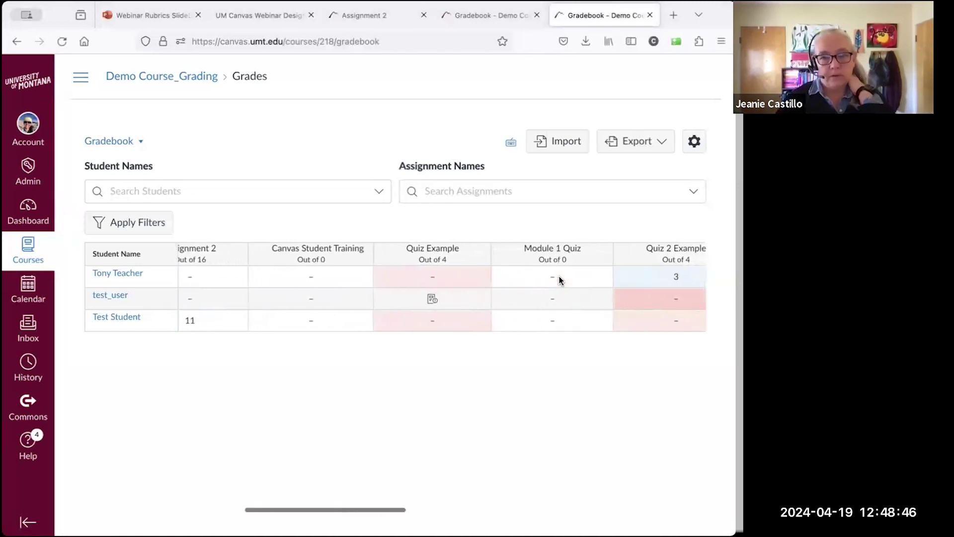
{"action": "scroll", "coordinate": [559, 278], "scroll_direction": "right", "scroll_amount": 3}
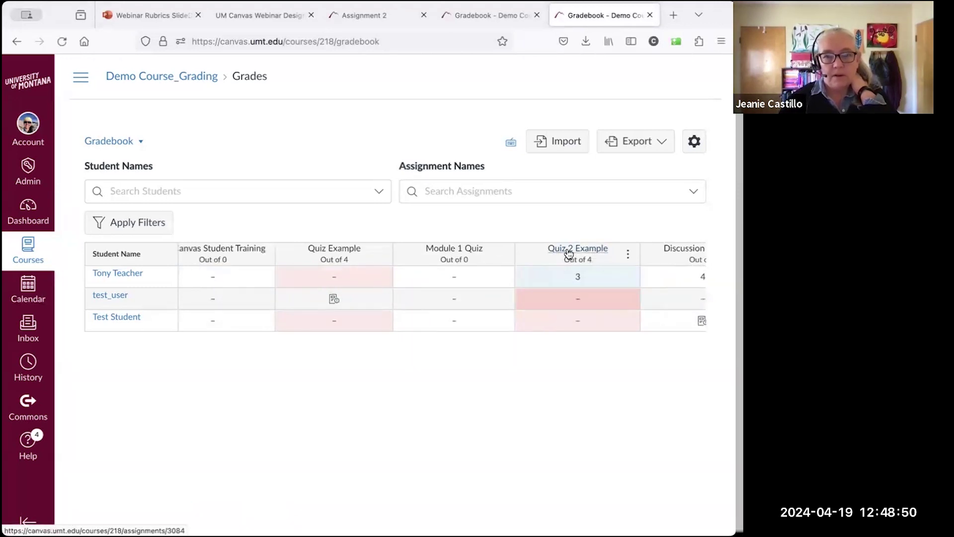
{"action": "left_click", "coordinate": [628, 256]}
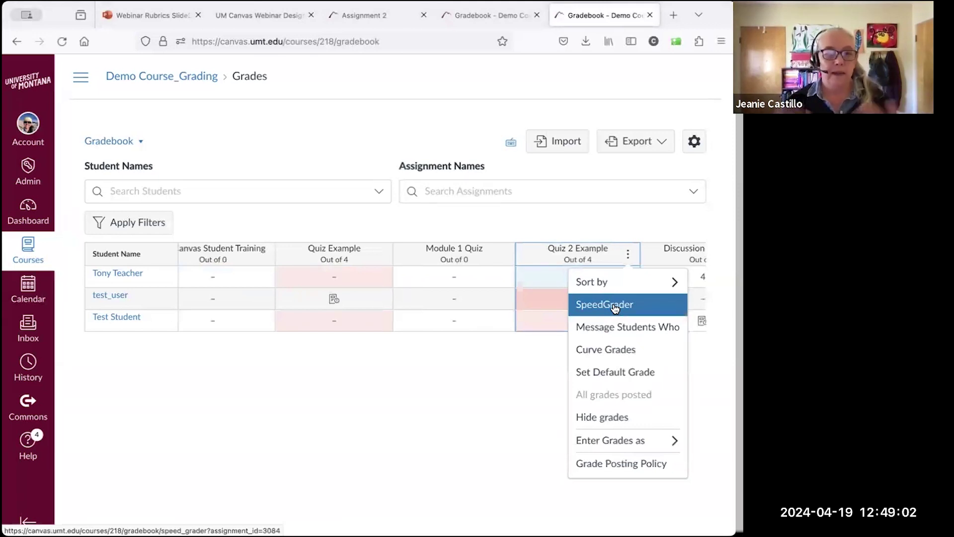
{"action": "left_click", "coordinate": [615, 308]}
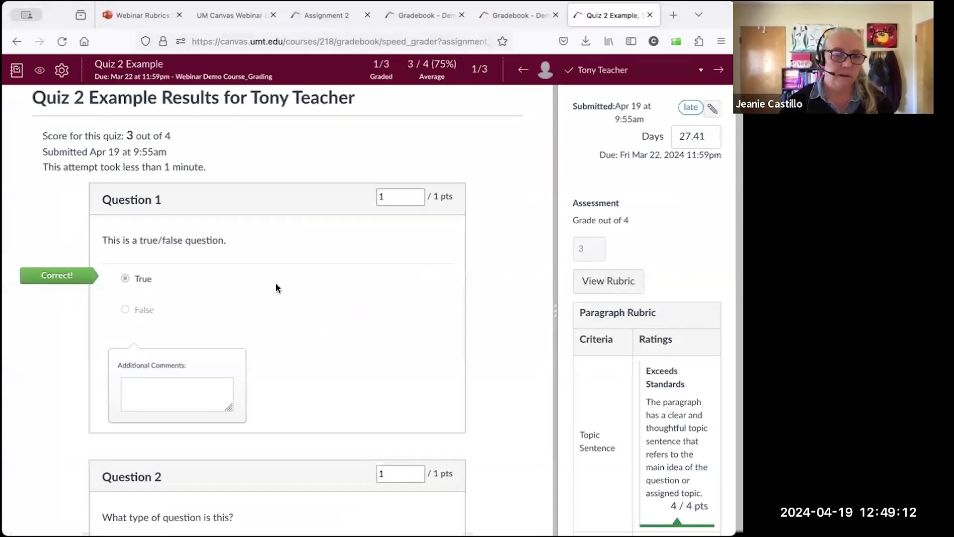
- Examine the first student's Quiz 2 Example answers to Questions 1 to 4, especially the Question 3 essay
{"action": "scroll", "coordinate": [277, 288], "scroll_direction": "down", "scroll_amount": 2}
{"action": "scroll", "coordinate": [307, 352], "scroll_direction": "down", "scroll_amount": 6}
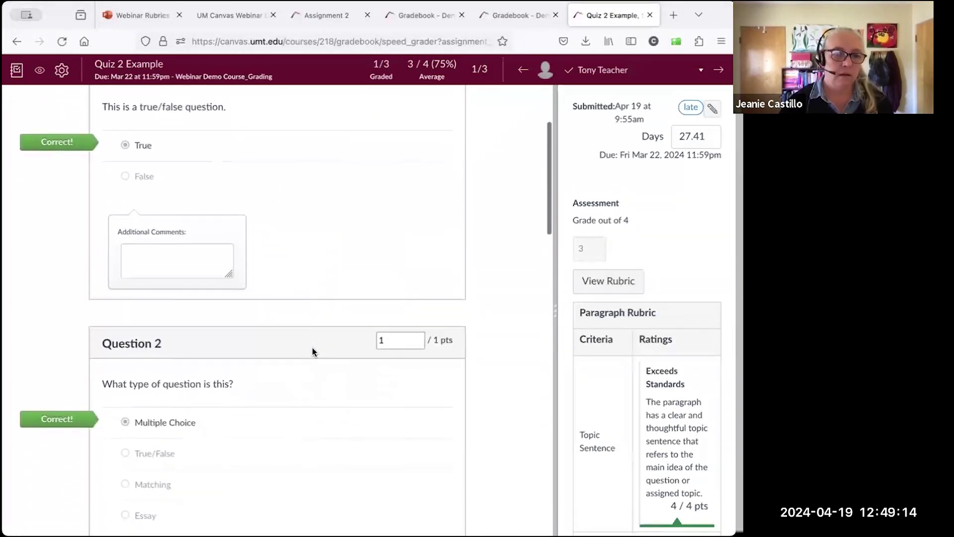
{"action": "scroll", "coordinate": [283, 428], "scroll_direction": "down", "scroll_amount": 5}
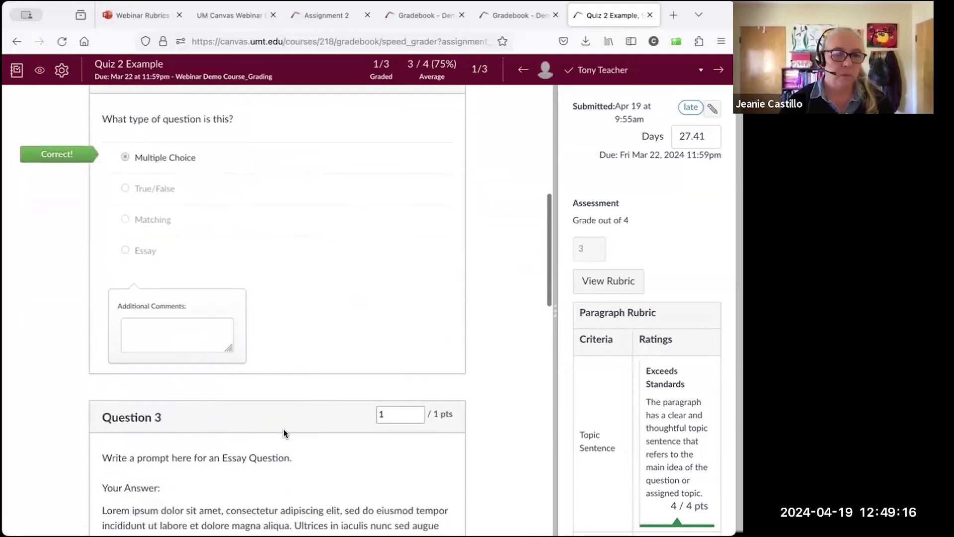
{"action": "scroll", "coordinate": [284, 431], "scroll_direction": "down", "scroll_amount": 2}
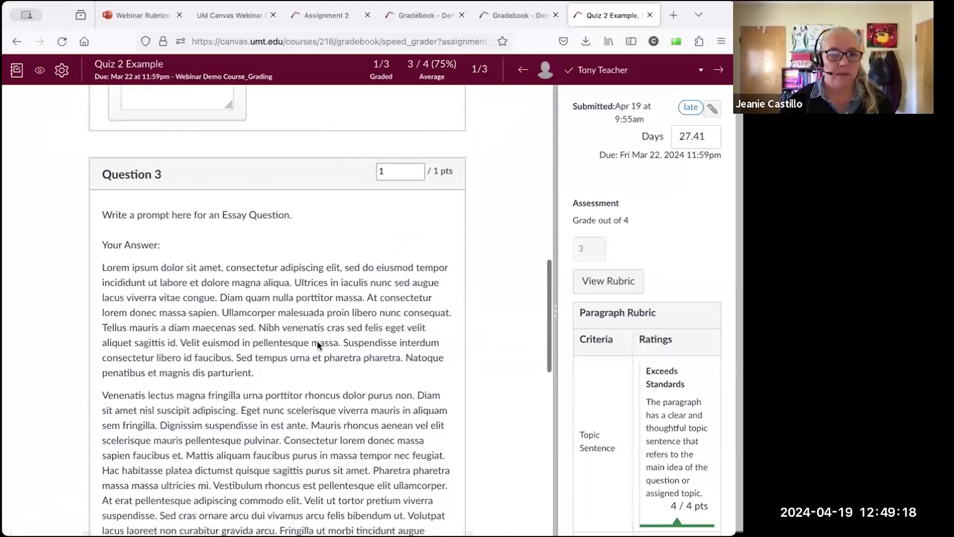
{"action": "scroll", "coordinate": [153, 430], "scroll_direction": "down", "scroll_amount": 1}
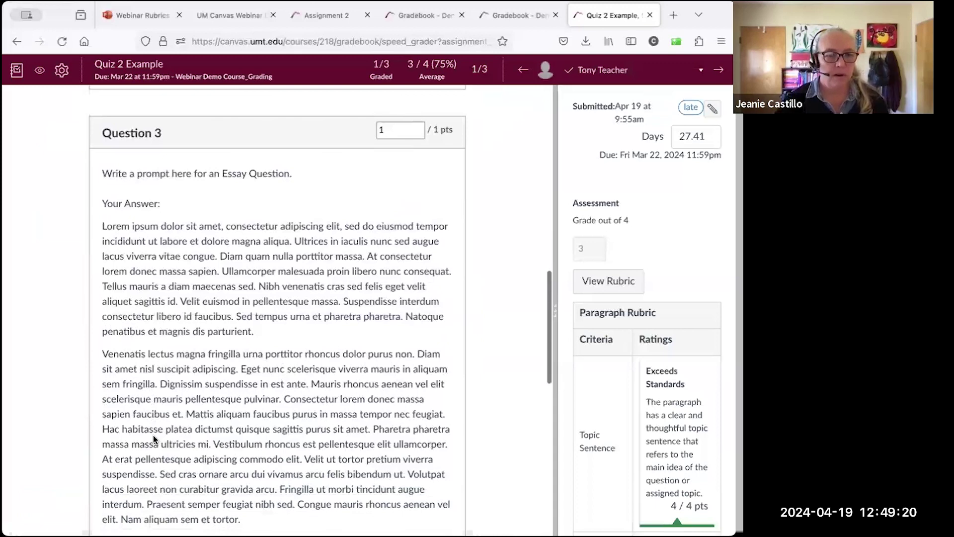
{"action": "scroll", "coordinate": [153, 435], "scroll_direction": "down", "scroll_amount": 9}
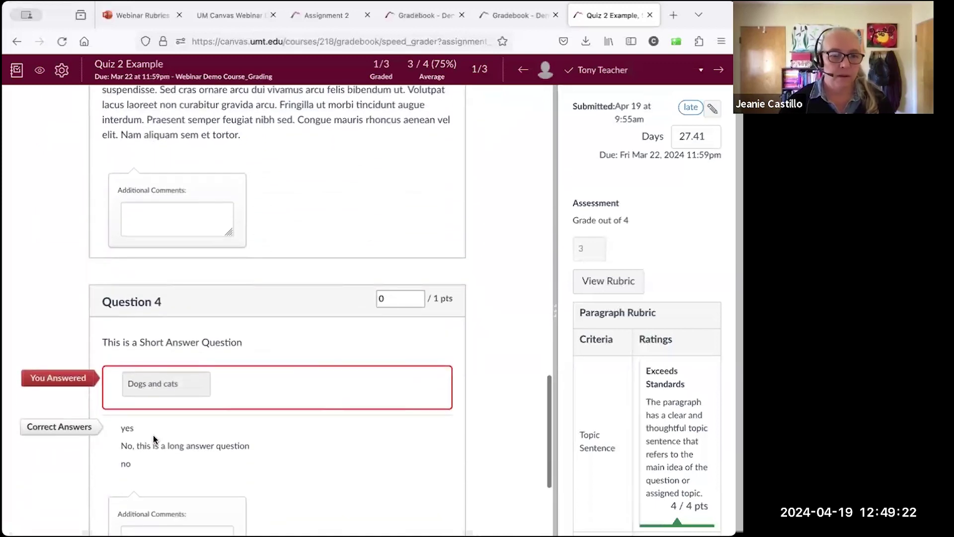
{"action": "scroll", "coordinate": [196, 457], "scroll_direction": "down", "scroll_amount": 1}
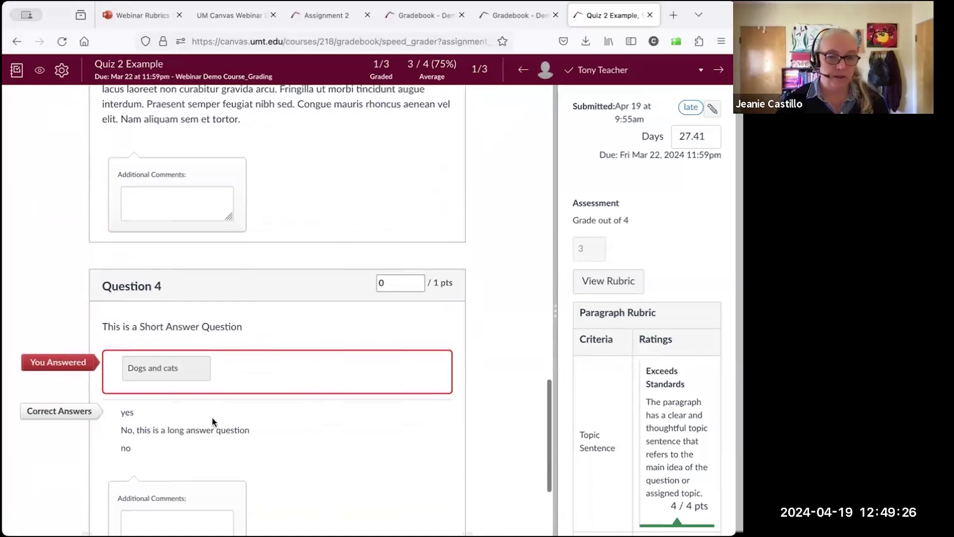
{"action": "scroll", "coordinate": [213, 422], "scroll_direction": "down", "scroll_amount": 2}
{"action": "scroll", "coordinate": [227, 349], "scroll_direction": "up", "scroll_amount": 6}
{"action": "scroll", "coordinate": [226, 350], "scroll_direction": "up", "scroll_amount": 5}
{"action": "scroll", "coordinate": [189, 322], "scroll_direction": "up", "scroll_amount": 1}
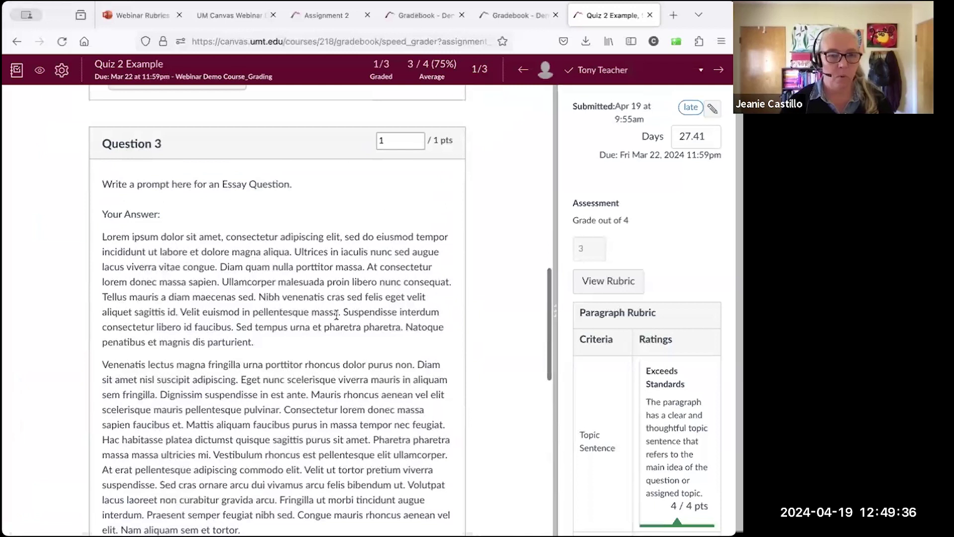
{"action": "scroll", "coordinate": [336, 315], "scroll_direction": "down", "scroll_amount": 1}
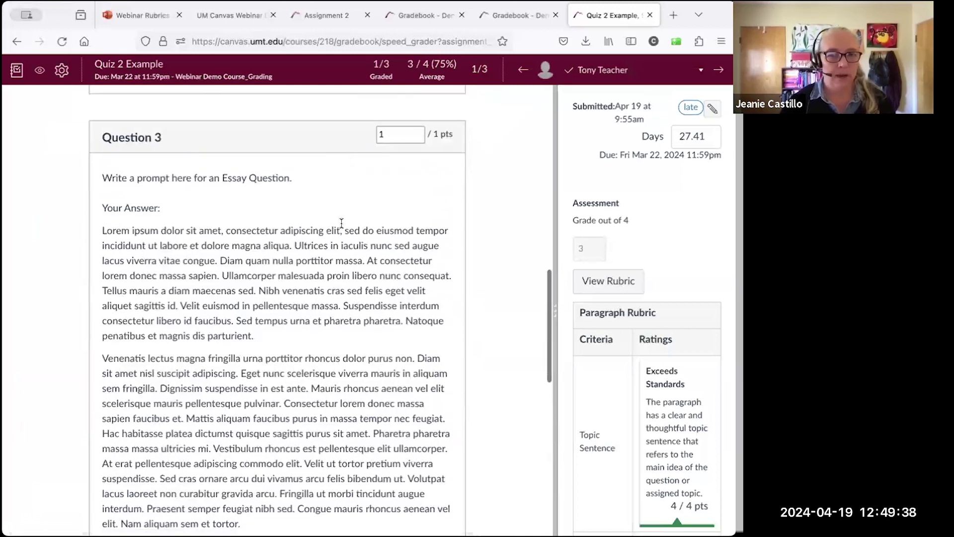
{"action": "scroll", "coordinate": [333, 258], "scroll_direction": "down", "scroll_amount": 1}
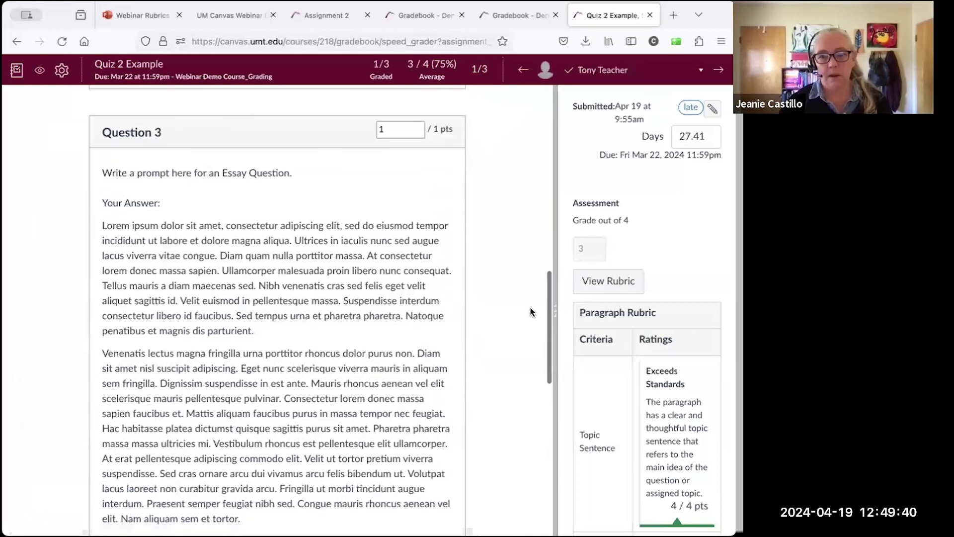
- Widen the grading pane beside the Question 3 essay and examine the Paragraph Rubric's criteria and ratings
{"action": "left_click_drag", "start_coordinate": [557, 316], "coordinate": [426, 334]}
{"action": "scroll", "coordinate": [553, 361], "scroll_direction": "down", "scroll_amount": 3}
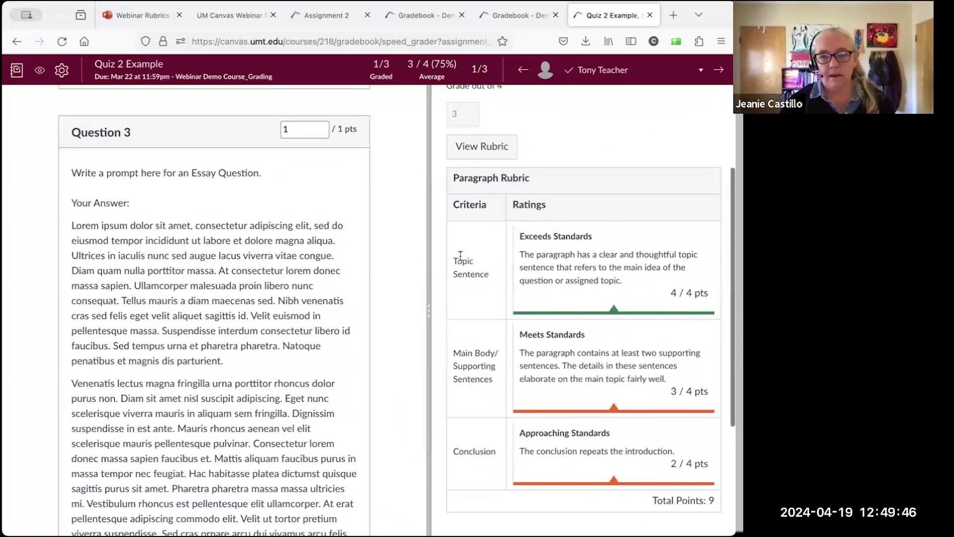
{"action": "scroll", "coordinate": [532, 383], "scroll_direction": "down", "scroll_amount": 1}
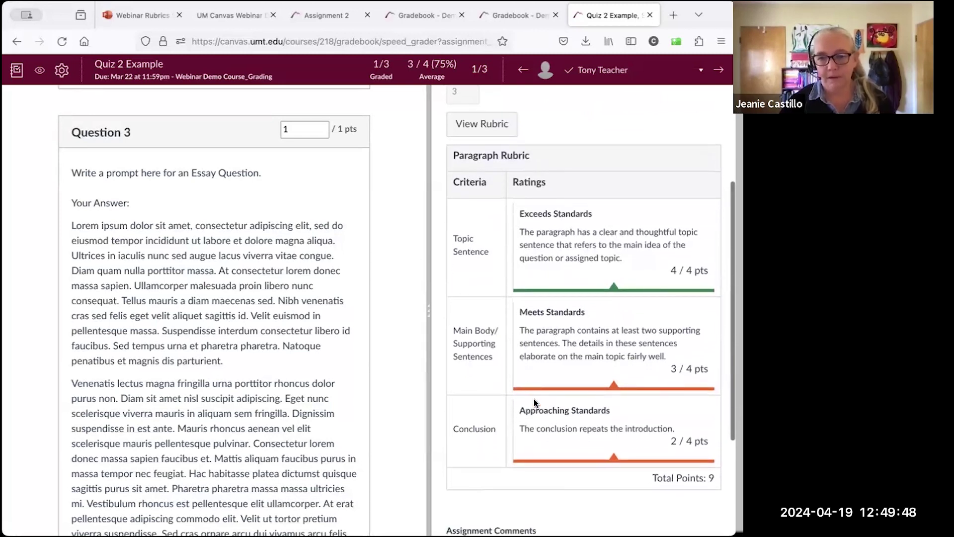
{"action": "scroll", "coordinate": [539, 258], "scroll_direction": "down", "scroll_amount": 1}
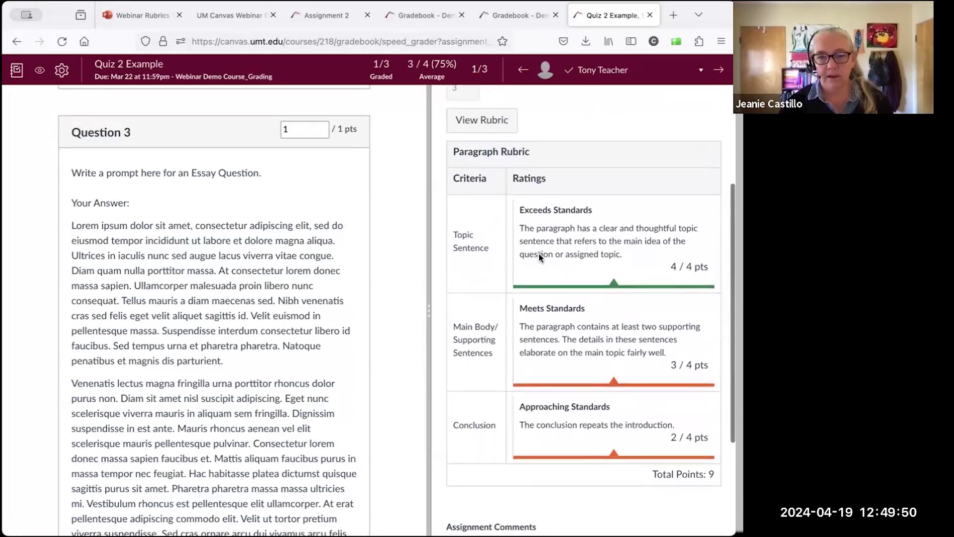
{"action": "scroll", "coordinate": [530, 260], "scroll_direction": "up", "scroll_amount": 1}
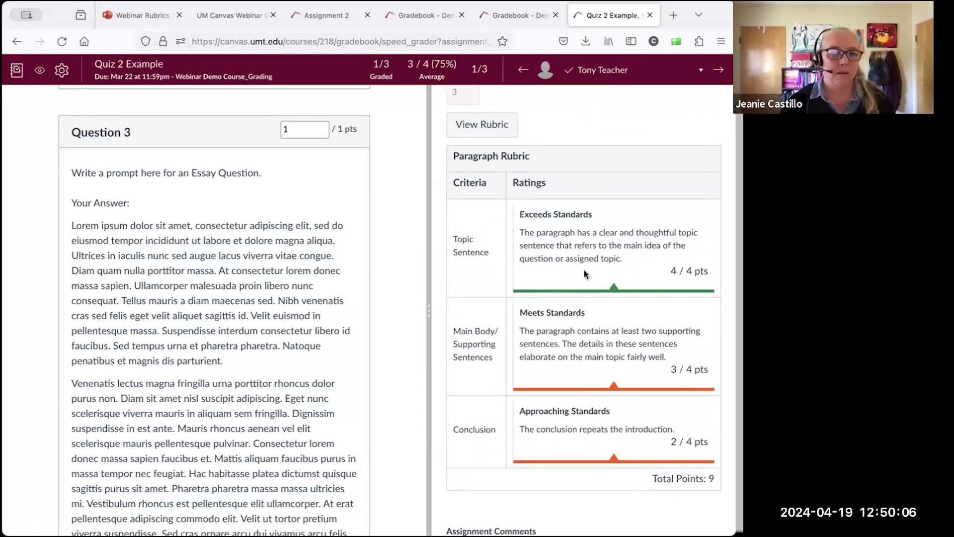
- Compare the question scores with the Paragraph Rubric's ratings, total points and the overall quiz grade
{"action": "scroll", "coordinate": [315, 231], "scroll_direction": "up", "scroll_amount": 8}
{"action": "scroll", "coordinate": [316, 226], "scroll_direction": "up", "scroll_amount": 5}
{"action": "scroll", "coordinate": [242, 426], "scroll_direction": "down", "scroll_amount": 3}
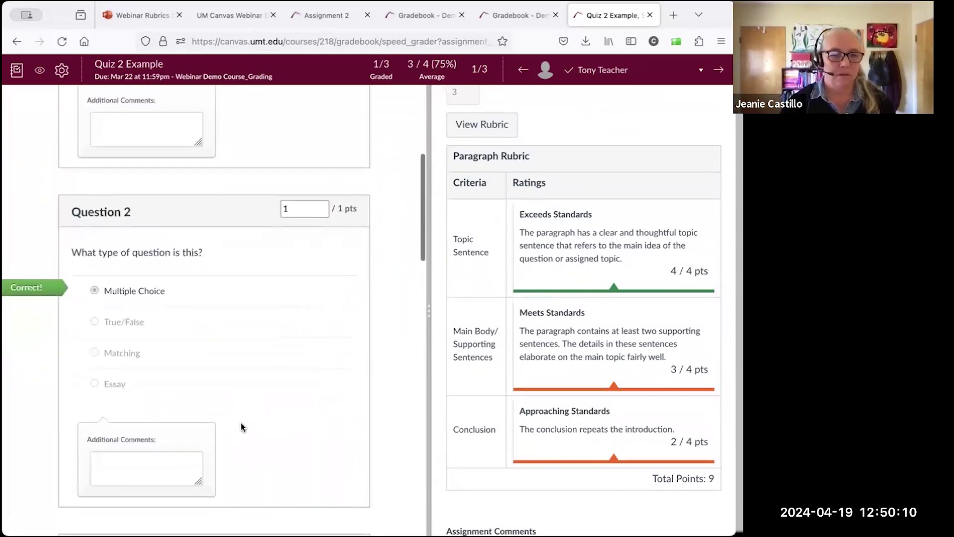
{"action": "scroll", "coordinate": [241, 426], "scroll_direction": "down", "scroll_amount": 6}
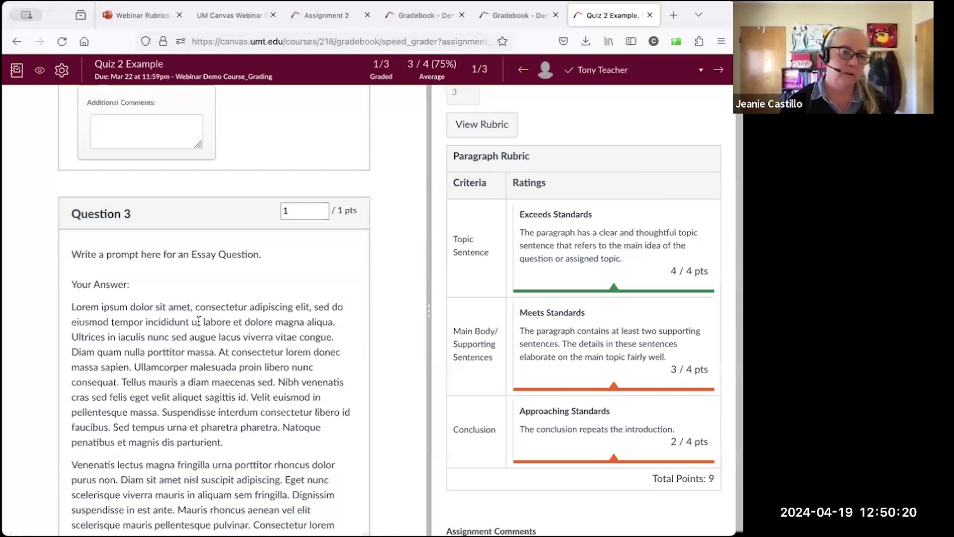
{"action": "scroll", "coordinate": [476, 270], "scroll_direction": "up", "scroll_amount": 1}
{"action": "scroll", "coordinate": [529, 326], "scroll_direction": "down", "scroll_amount": 1}
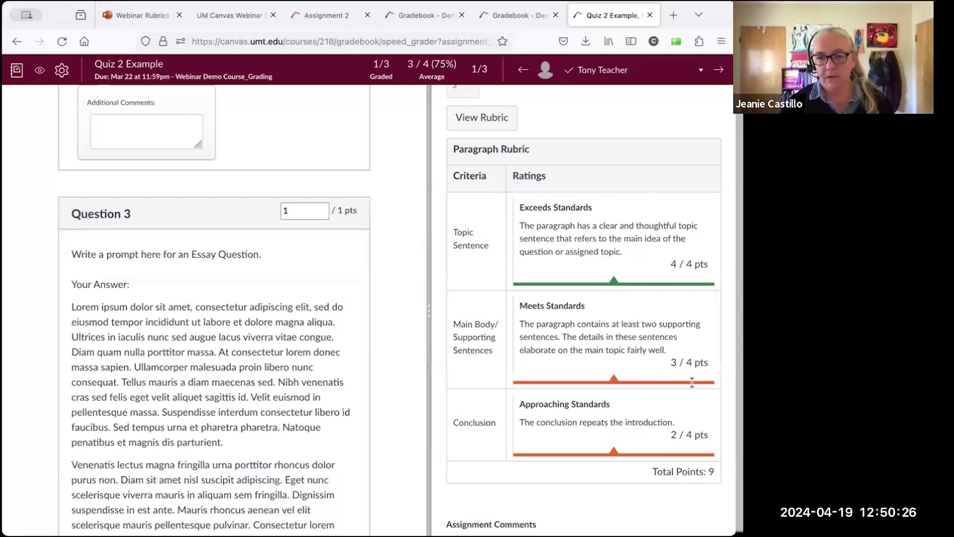
{"action": "scroll", "coordinate": [683, 371], "scroll_direction": "up", "scroll_amount": 1}
{"action": "scroll", "coordinate": [673, 456], "scroll_direction": "down", "scroll_amount": 2}
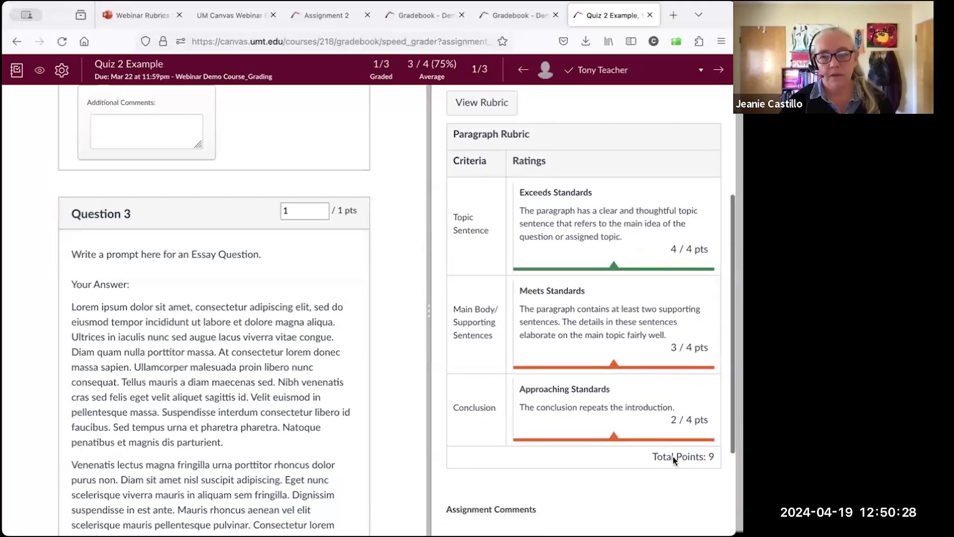
{"action": "scroll", "coordinate": [642, 320], "scroll_direction": "up", "scroll_amount": 3}
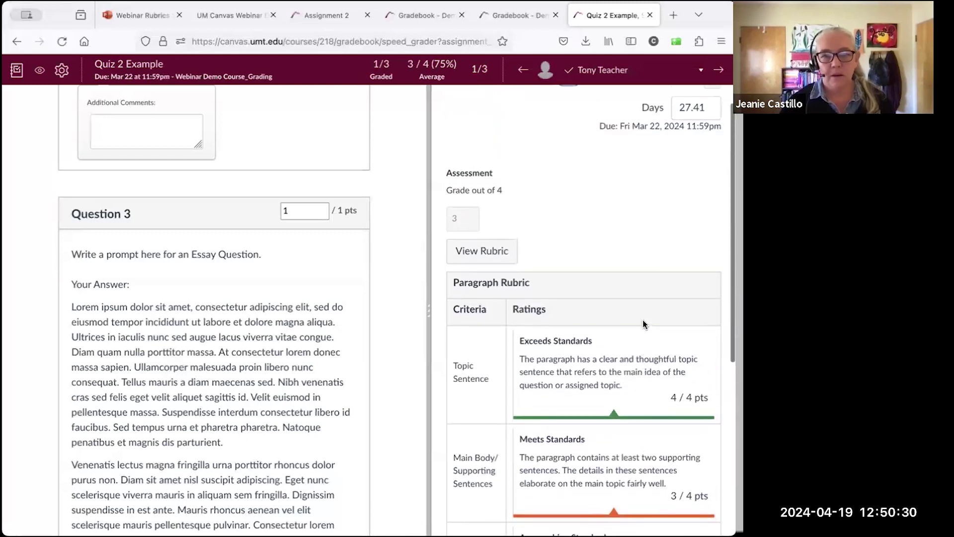
{"action": "scroll", "coordinate": [642, 324], "scroll_direction": "down", "scroll_amount": 3}
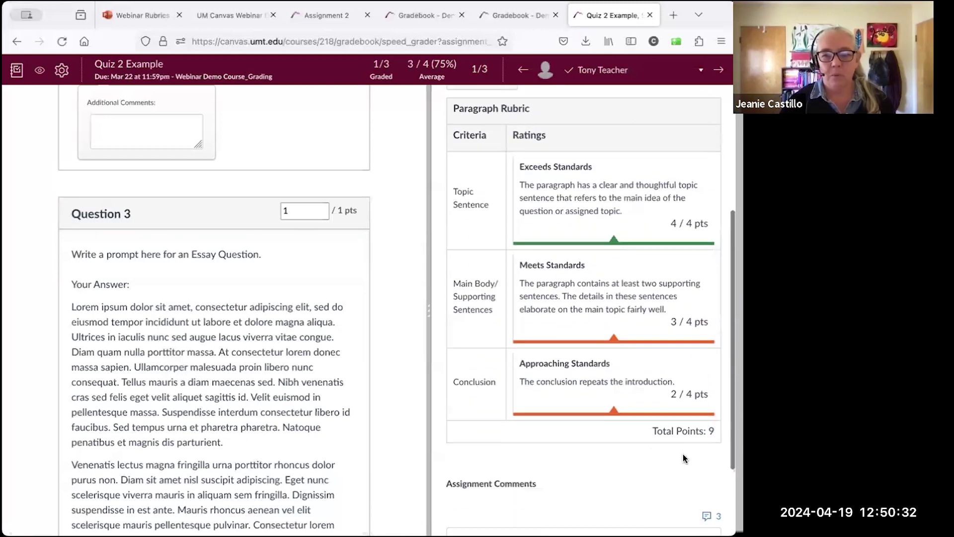
{"action": "scroll", "coordinate": [643, 333], "scroll_direction": "up", "scroll_amount": 2}
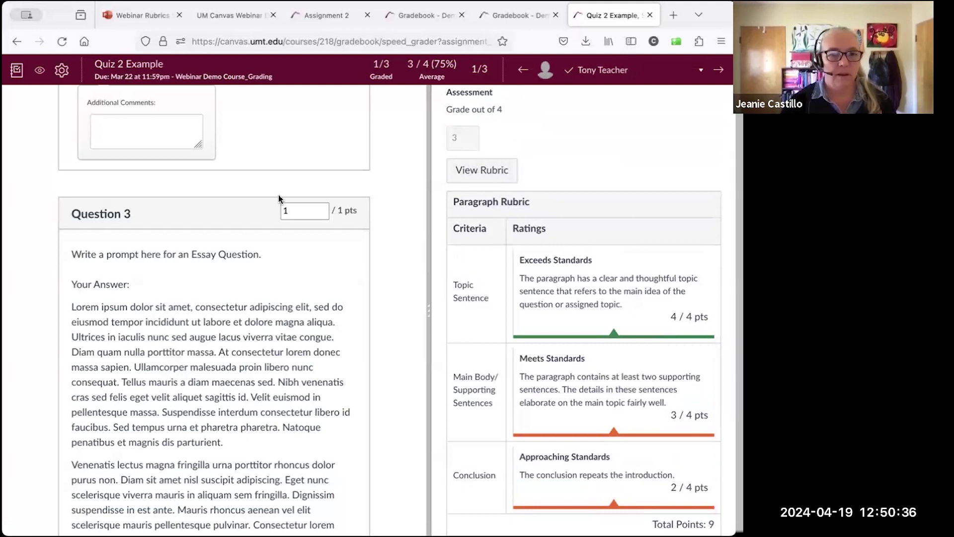
- Set the score for the Question 3 essay answer to 0.8 points
{"action": "left_click_drag", "start_coordinate": [299, 210], "coordinate": [275, 210]}
{"action": "type", "text": "09"}
{"action": "key", "text": "BackSpace"}
{"action": "type", "text": ".9"}
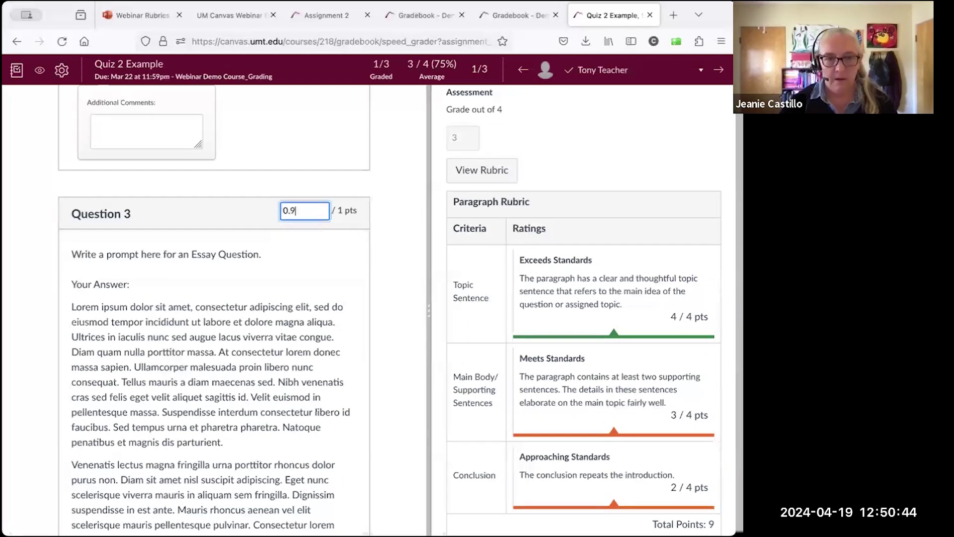
{"action": "left_click", "coordinate": [290, 273]}
{"action": "left_click", "coordinate": [301, 211]}
{"action": "key", "text": "BackSpace"}
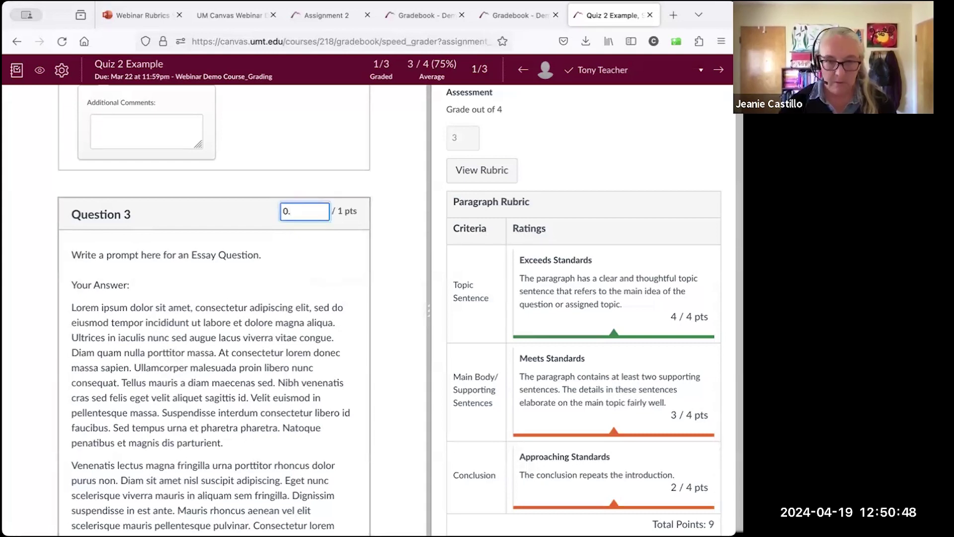
{"action": "type", "text": "8"}
{"action": "left_click", "coordinate": [277, 279]}
- Review the rest of the Question 3 essay, the Paragraph Rubric ratings, the overall grade field and the assignment comments
{"action": "scroll", "coordinate": [288, 320], "scroll_direction": "down", "scroll_amount": 6}
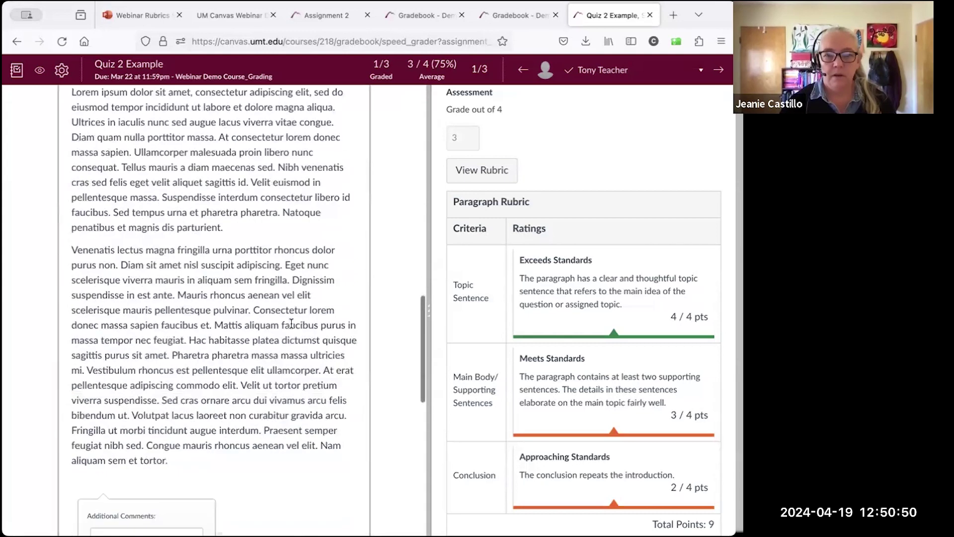
{"action": "scroll", "coordinate": [672, 423], "scroll_direction": "down", "scroll_amount": 4}
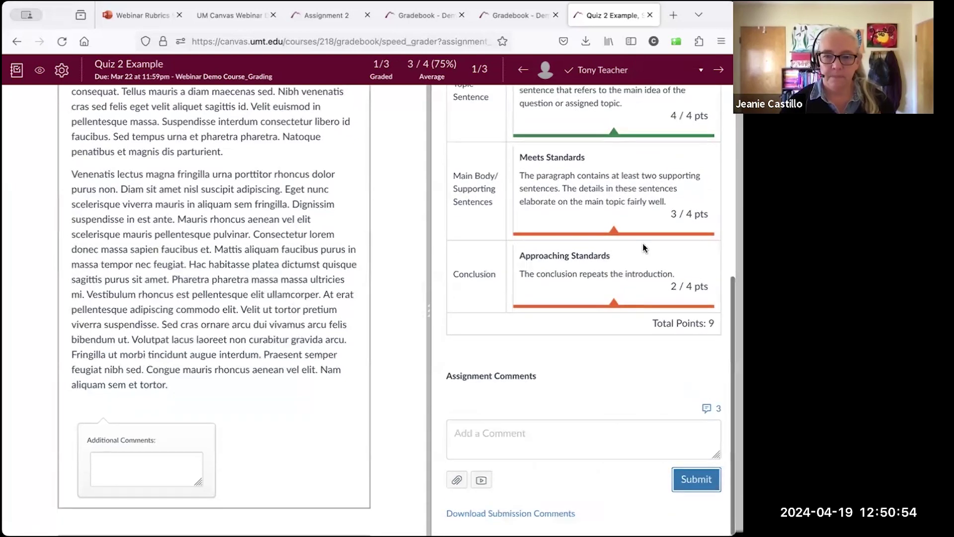
{"action": "scroll", "coordinate": [643, 243], "scroll_direction": "up", "scroll_amount": 6}
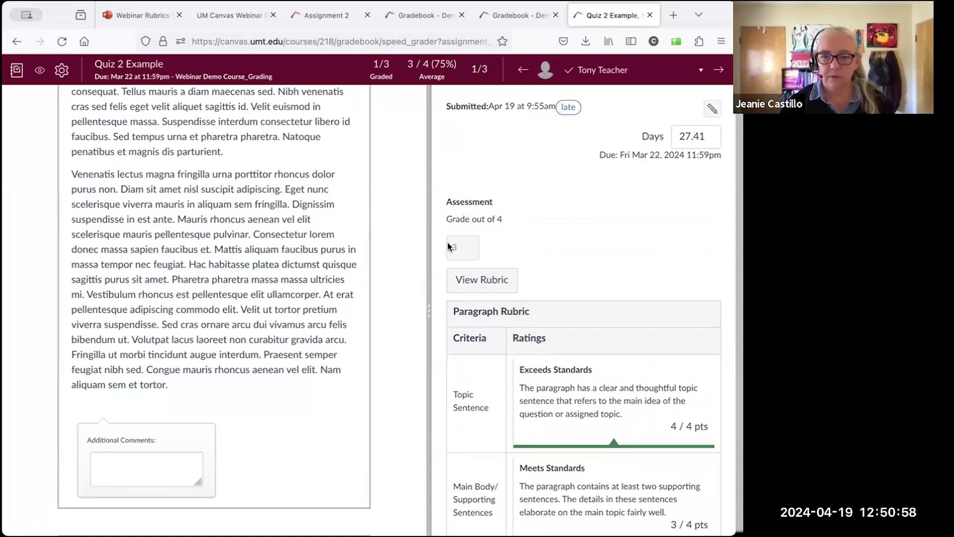
{"action": "scroll", "coordinate": [521, 265], "scroll_direction": "down", "scroll_amount": 6}
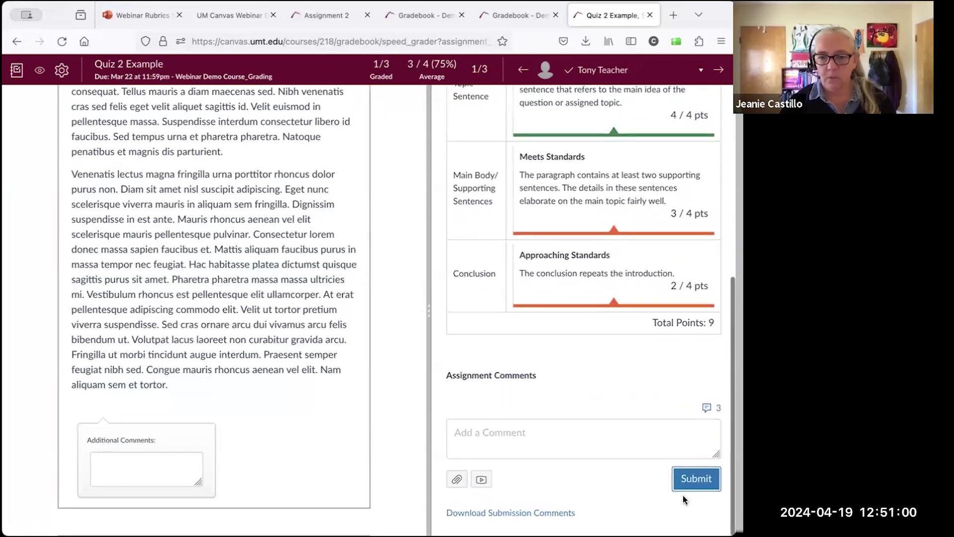
{"action": "scroll", "coordinate": [598, 307], "scroll_direction": "up", "scroll_amount": 3}
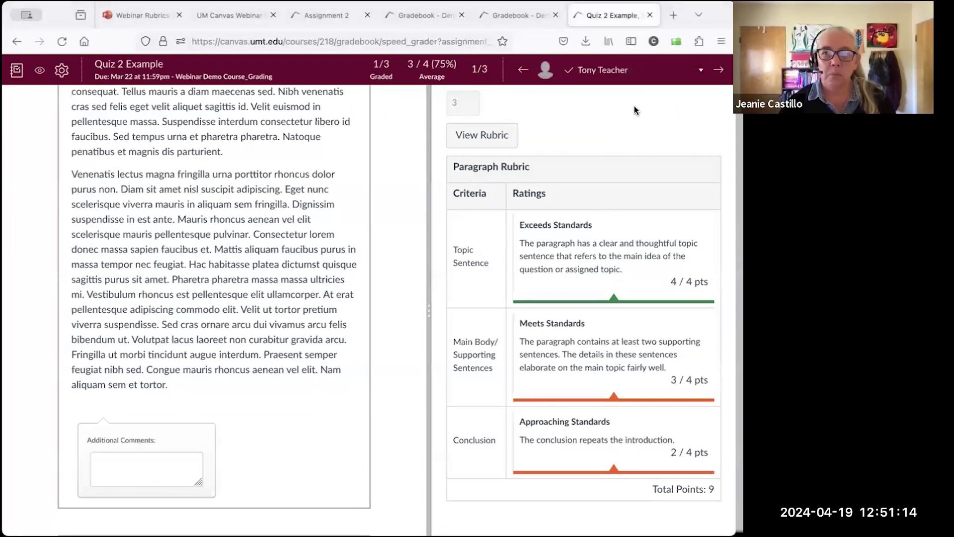
- Switch to the Designing and Using Rubrics tip sheet PDF and read its sections on what rubrics are, adding rubrics and designing rubrics
{"action": "left_click", "coordinate": [230, 15]}
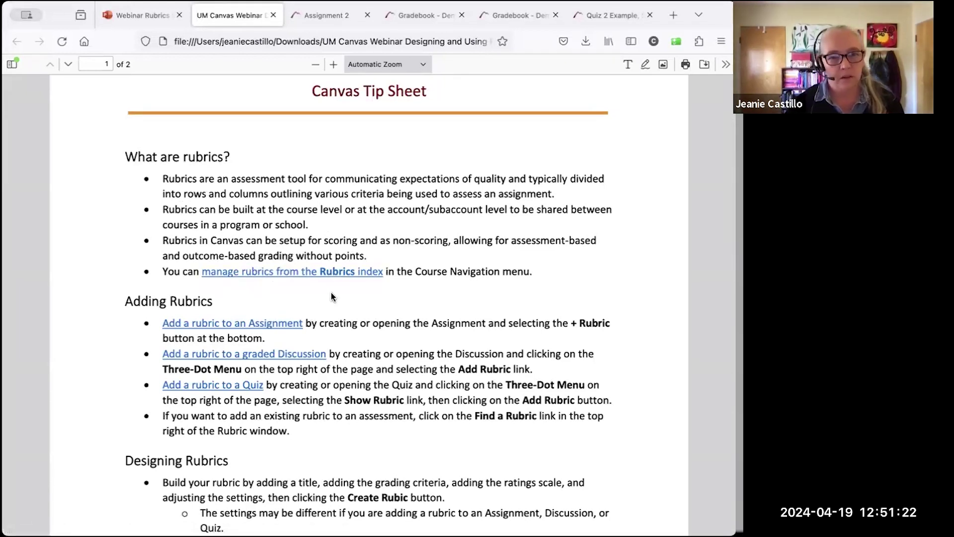
{"action": "scroll", "coordinate": [331, 299], "scroll_direction": "down", "scroll_amount": 1}
{"action": "scroll", "coordinate": [331, 299], "scroll_direction": "down", "scroll_amount": 1}
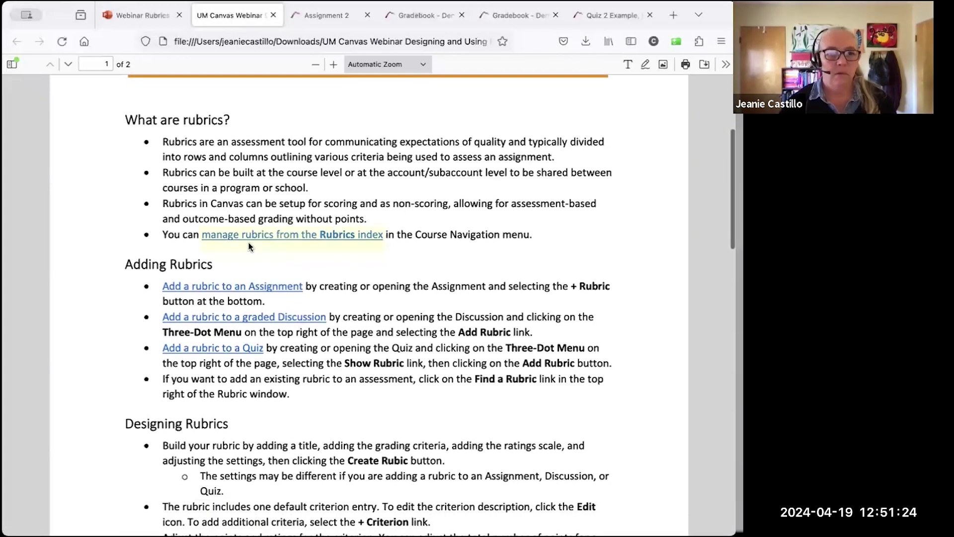
{"action": "scroll", "coordinate": [266, 405], "scroll_direction": "down", "scroll_amount": 1}
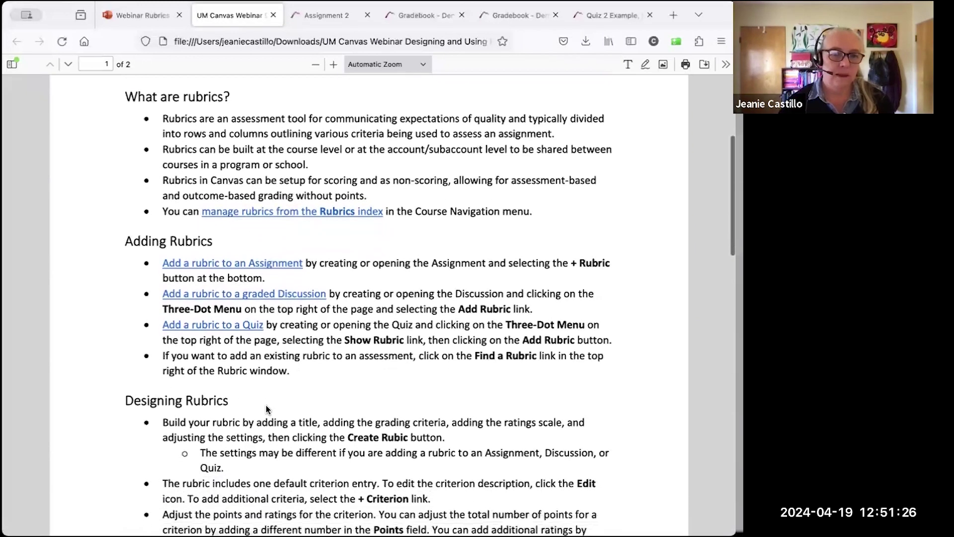
{"action": "scroll", "coordinate": [290, 351], "scroll_direction": "down", "scroll_amount": 5}
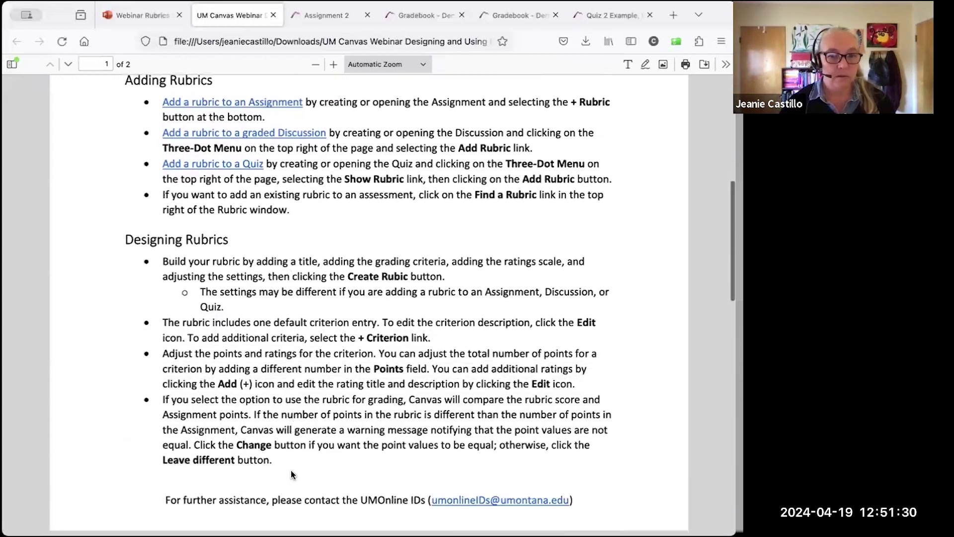
{"action": "scroll", "coordinate": [291, 470], "scroll_direction": "down", "scroll_amount": 1}
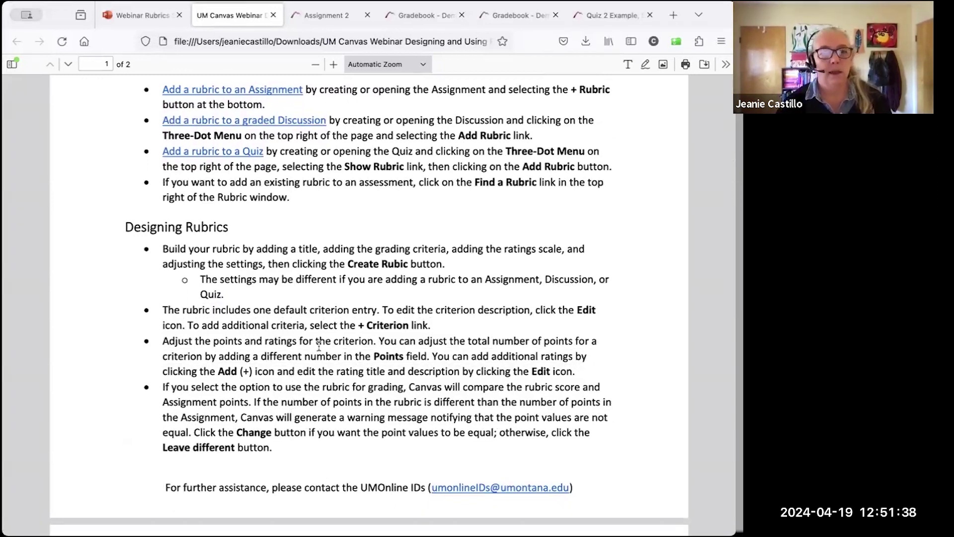
{"action": "scroll", "coordinate": [285, 388], "scroll_direction": "down", "scroll_amount": 1}
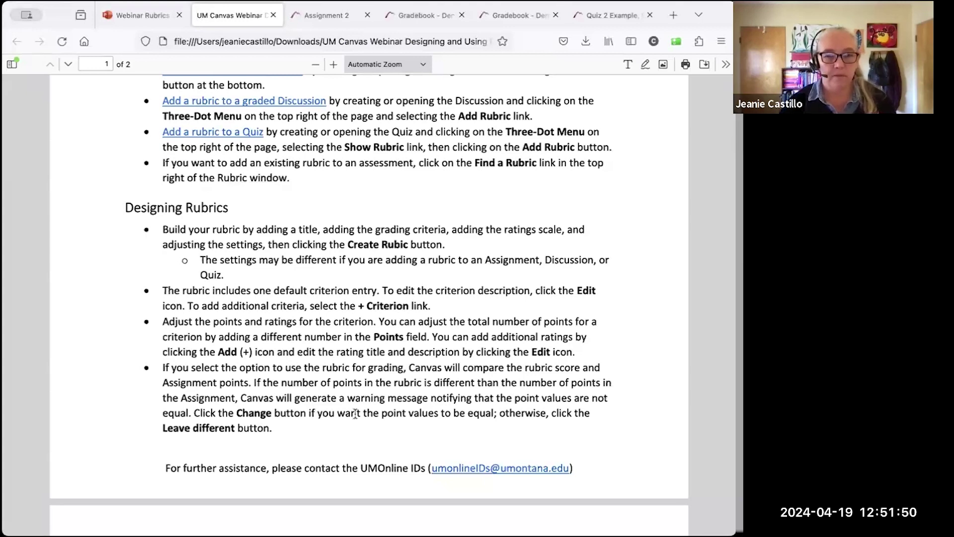
- Read the tip sheet's sections Using the Rubrics in SpeedGrader, Things to Remember and Learn More
{"action": "scroll", "coordinate": [355, 413], "scroll_direction": "down", "scroll_amount": 3}
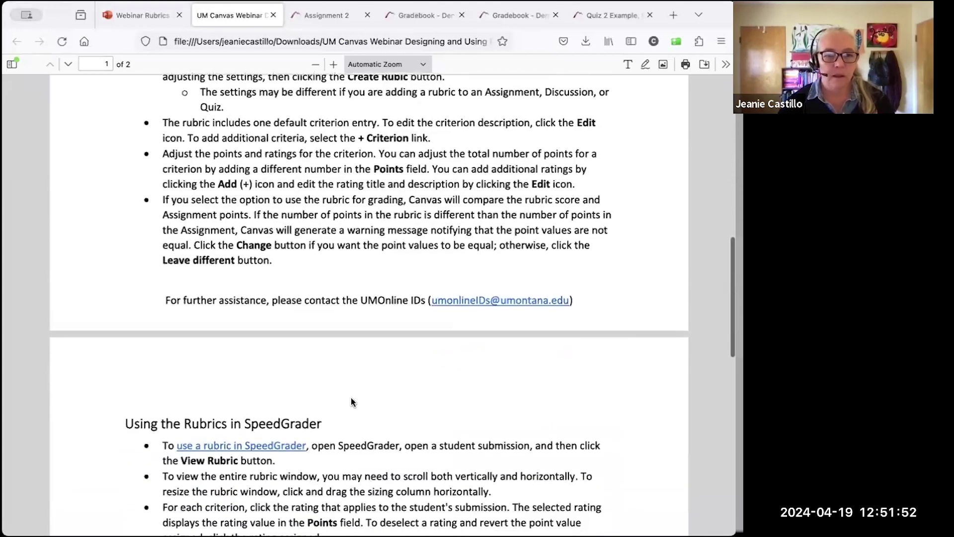
{"action": "scroll", "coordinate": [351, 402], "scroll_direction": "down", "scroll_amount": 1}
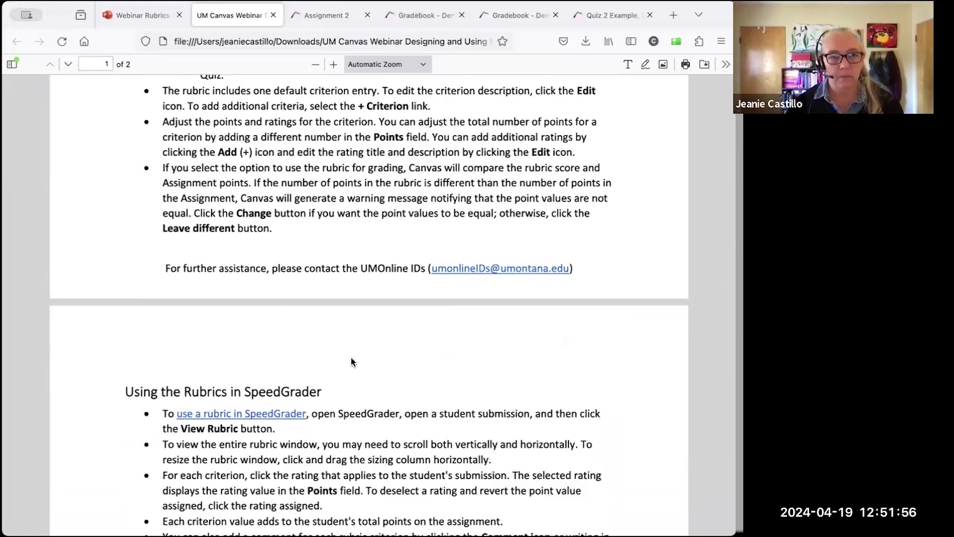
{"action": "scroll", "coordinate": [346, 407], "scroll_direction": "down", "scroll_amount": 4}
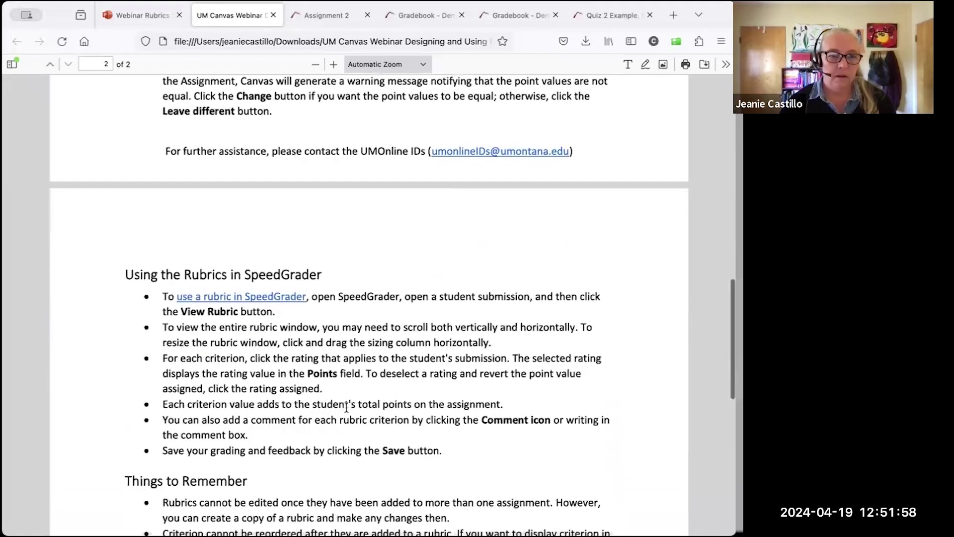
{"action": "scroll", "coordinate": [346, 408], "scroll_direction": "down", "scroll_amount": 1}
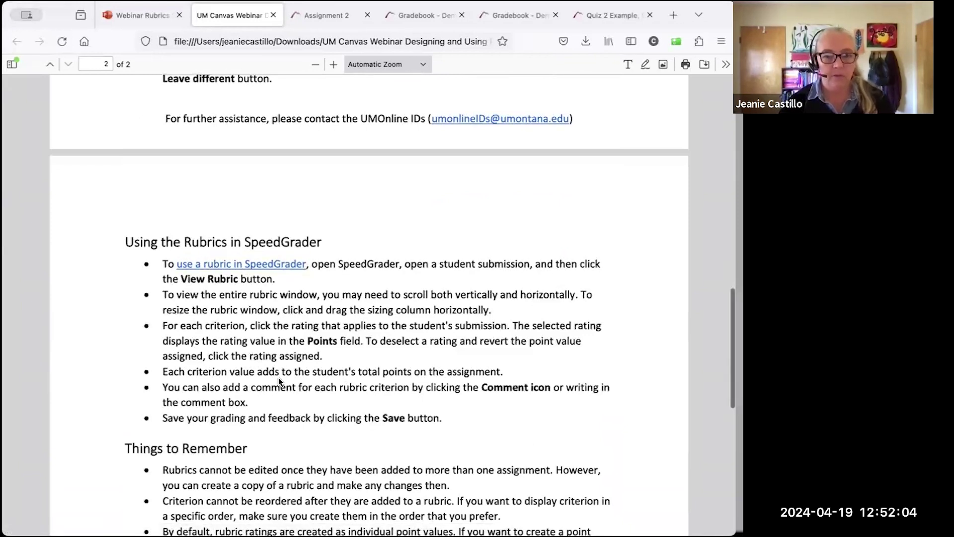
{"action": "scroll", "coordinate": [318, 403], "scroll_direction": "down", "scroll_amount": 1}
{"action": "scroll", "coordinate": [318, 411], "scroll_direction": "down", "scroll_amount": 5}
{"action": "scroll", "coordinate": [318, 408], "scroll_direction": "down", "scroll_amount": 2}
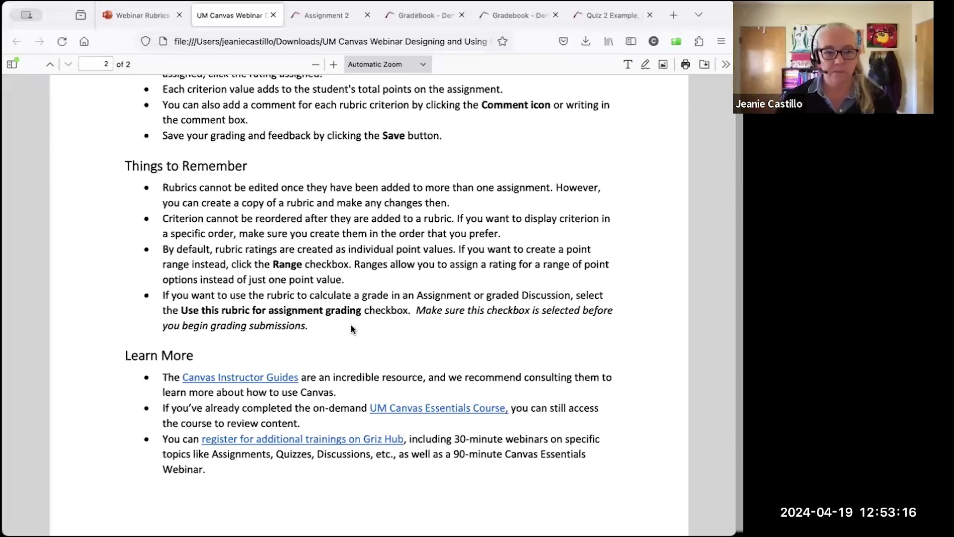
- Return to the start of the tip sheet, then switch to the Webinar Rubrics SlideDeck in PowerPoint and show the closing Thank You slide
{"action": "scroll", "coordinate": [335, 264], "scroll_direction": "up", "scroll_amount": 4}
{"action": "scroll", "coordinate": [335, 264], "scroll_direction": "up", "scroll_amount": 7}
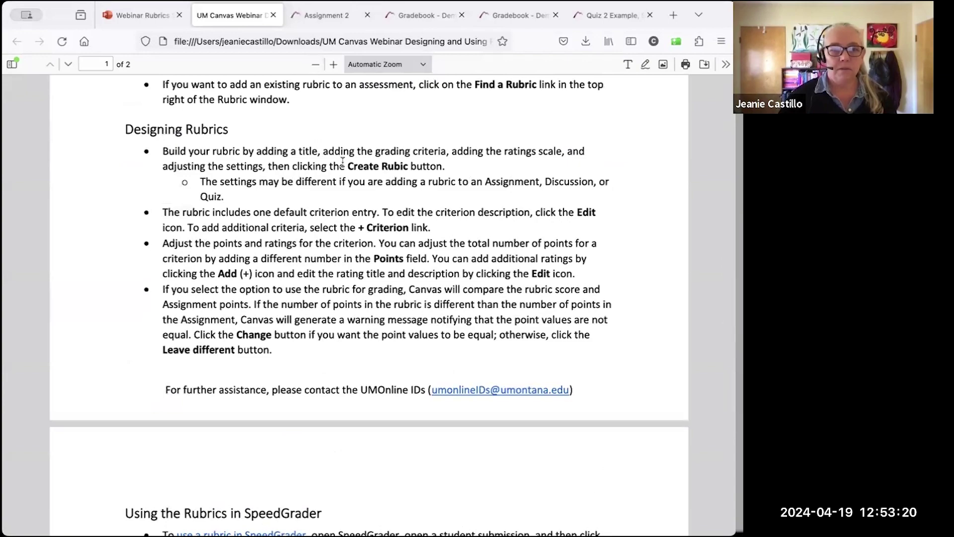
{"action": "scroll", "coordinate": [342, 162], "scroll_direction": "up", "scroll_amount": 11}
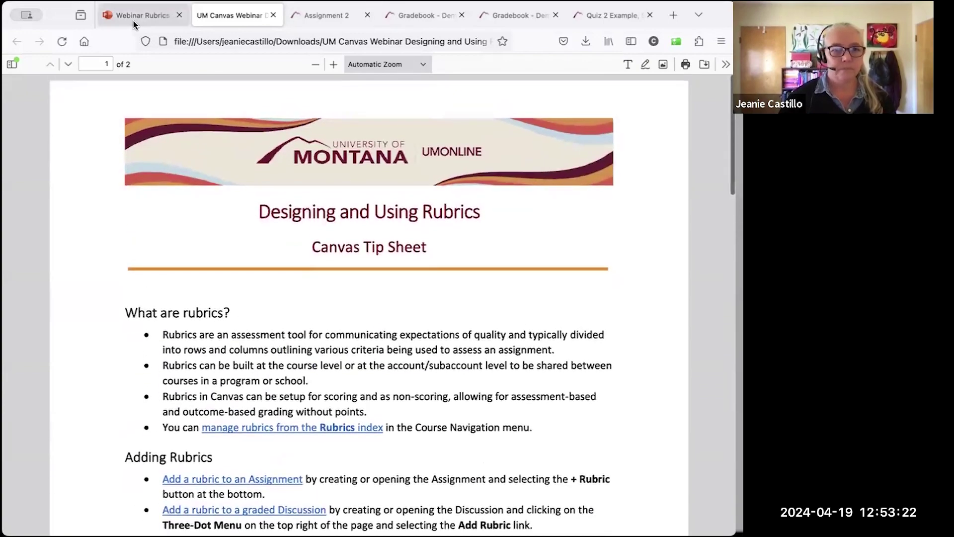
{"action": "left_click", "coordinate": [133, 20]}
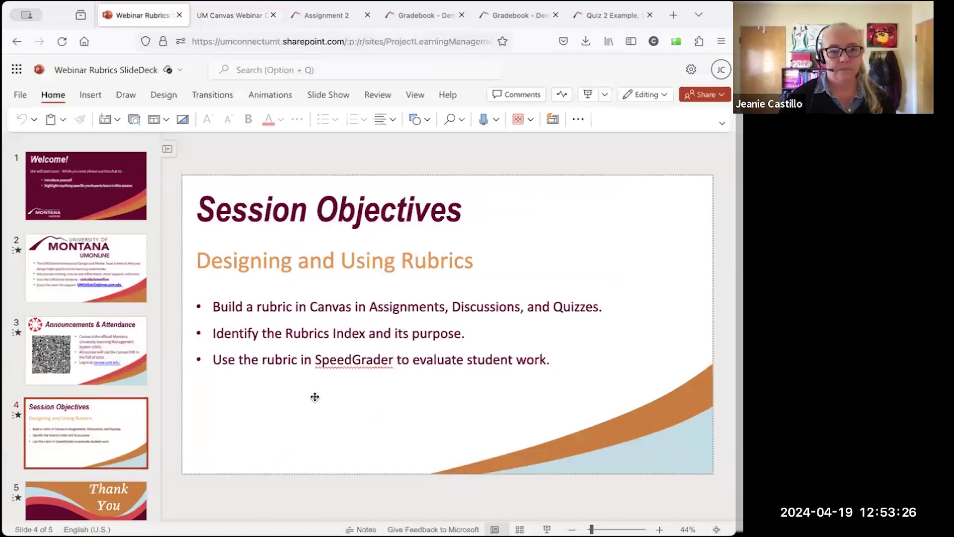
{"action": "left_click", "coordinate": [74, 500]}
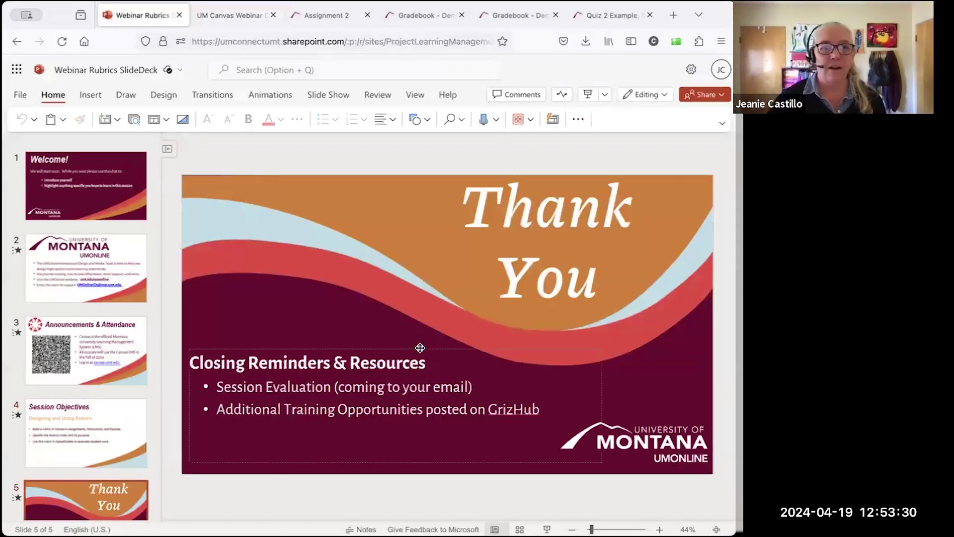